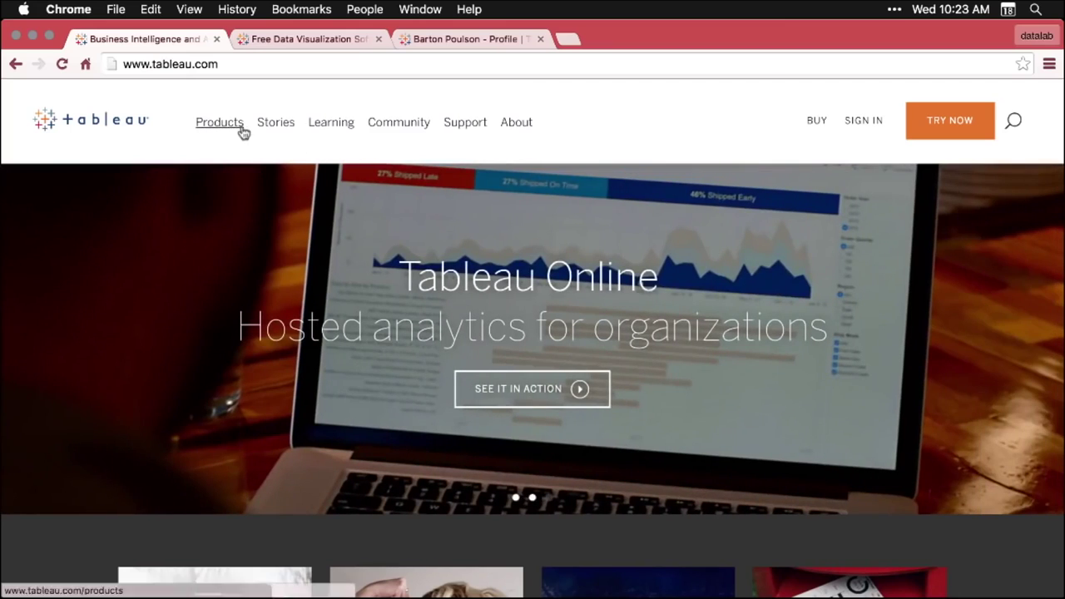
# - Open public.tableau.com from Products > Tableau Public in a new tab and scroll through it
pyautogui.moveTo(228, 124)
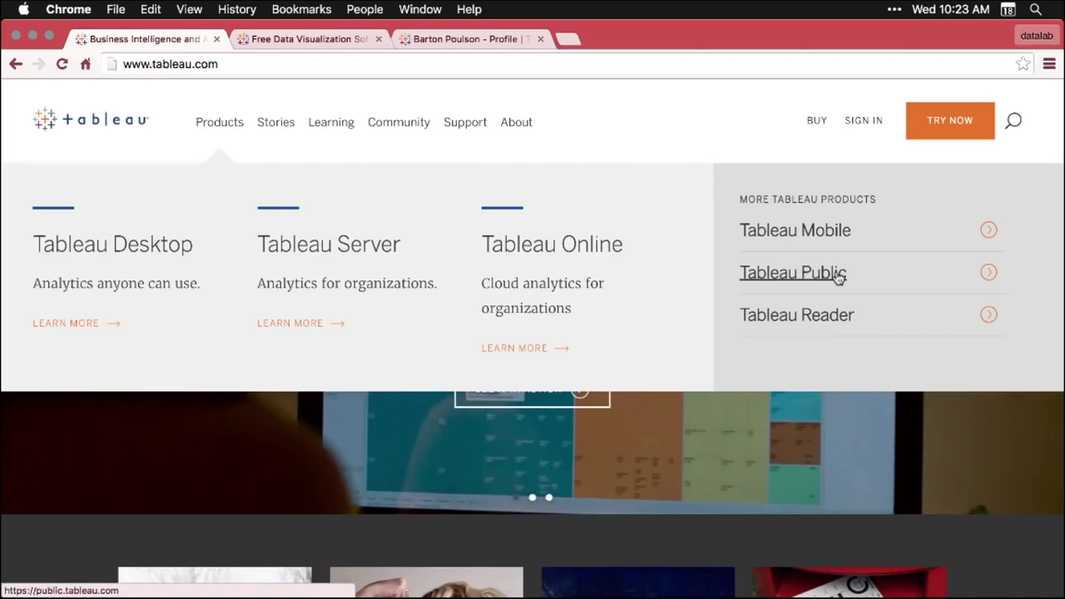
pyautogui.click(838, 277)
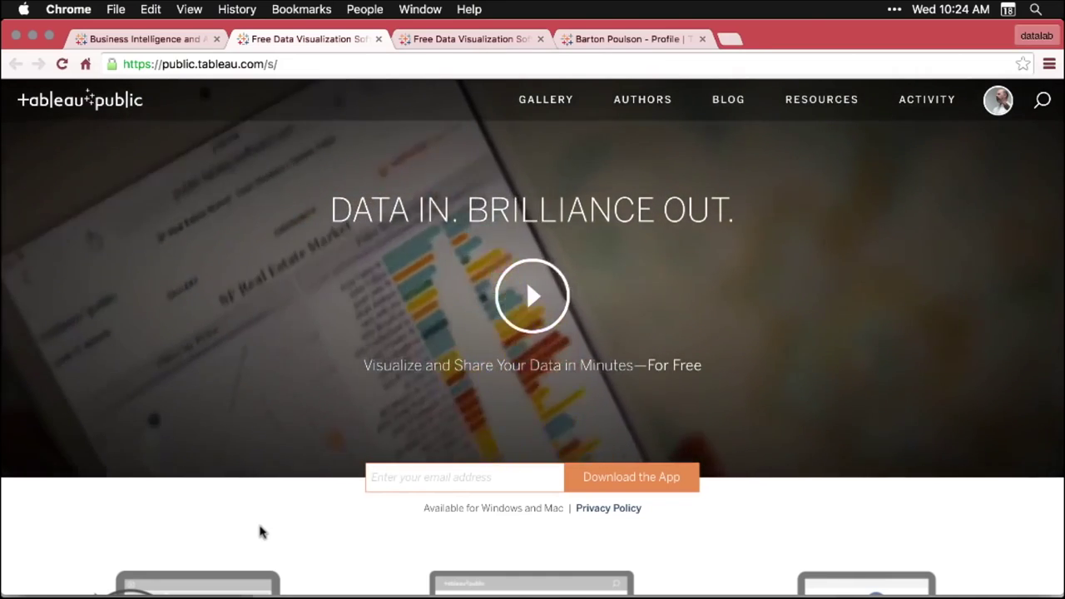
pyautogui.scroll(-5, 260, 532)
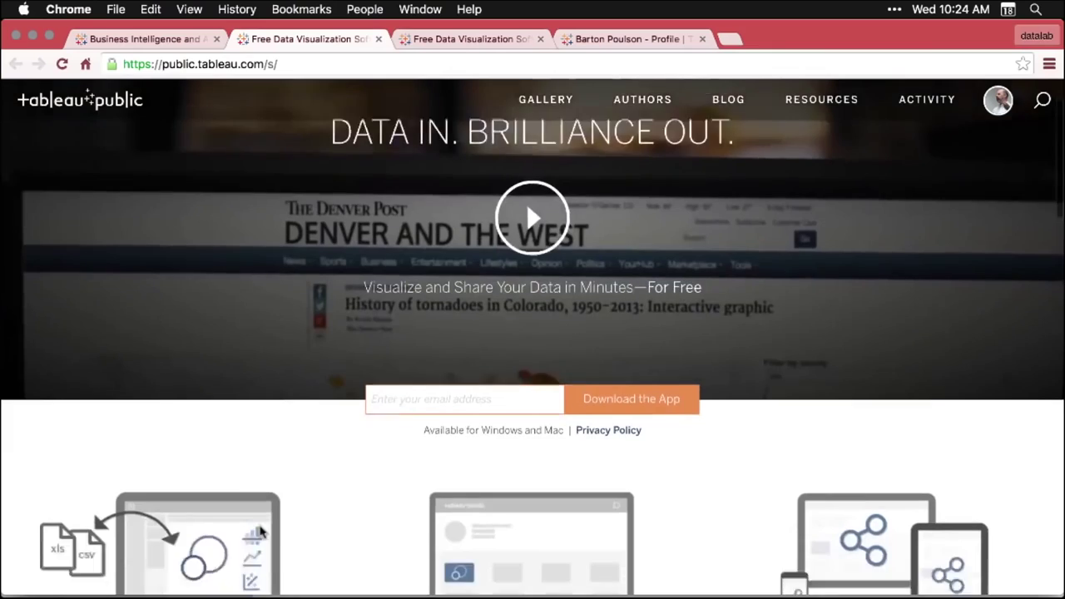
pyautogui.scroll(-2, 260, 532)
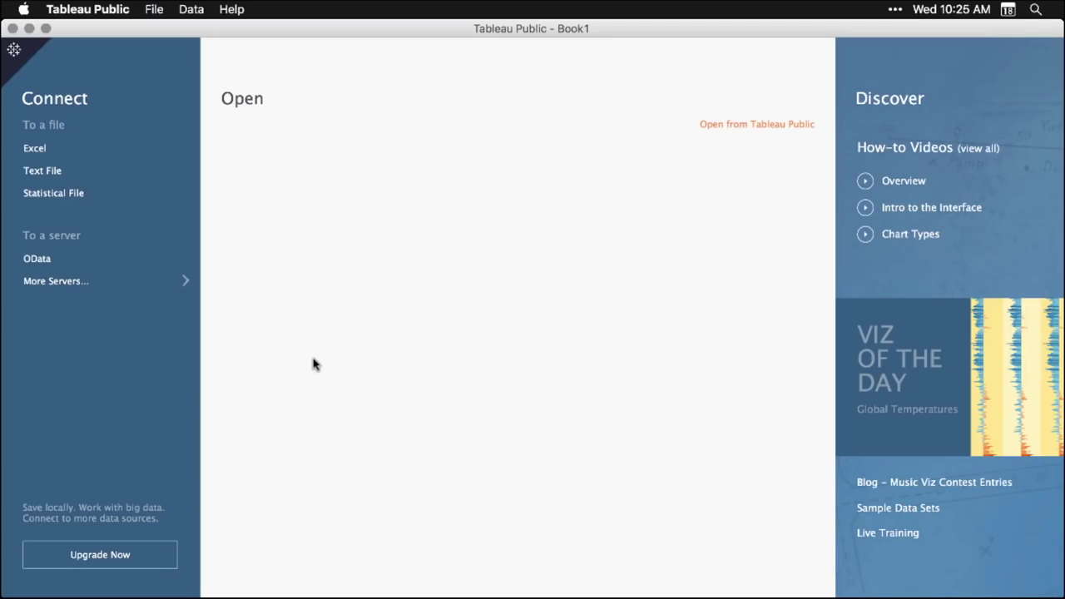
# - Choose Excel under To a file and open DS03_2_2_TableauPublic.xlsx
pyautogui.click(35, 149)
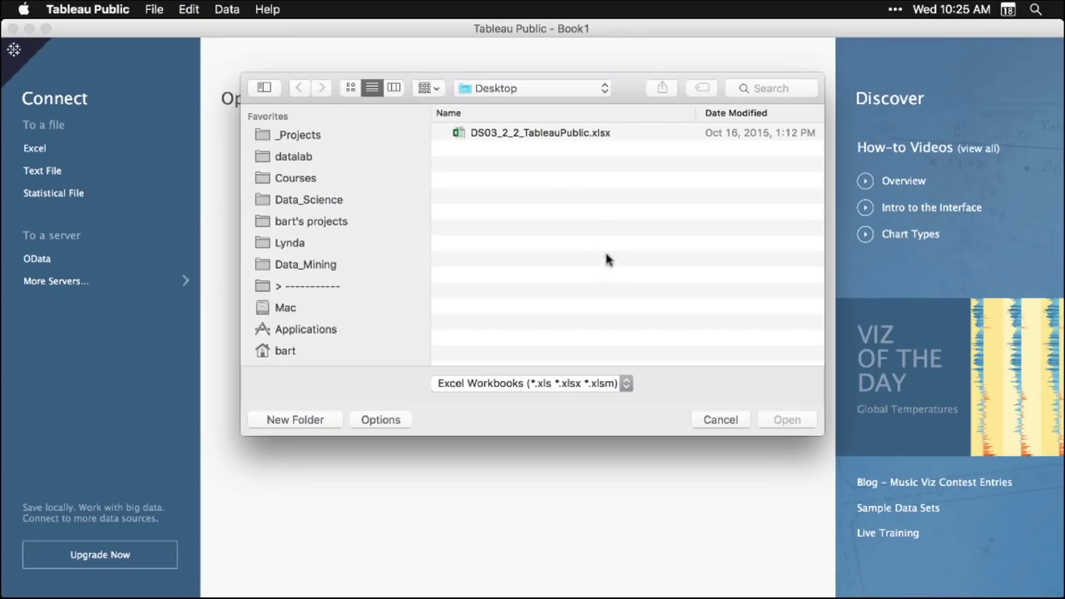
pyautogui.click(565, 133)
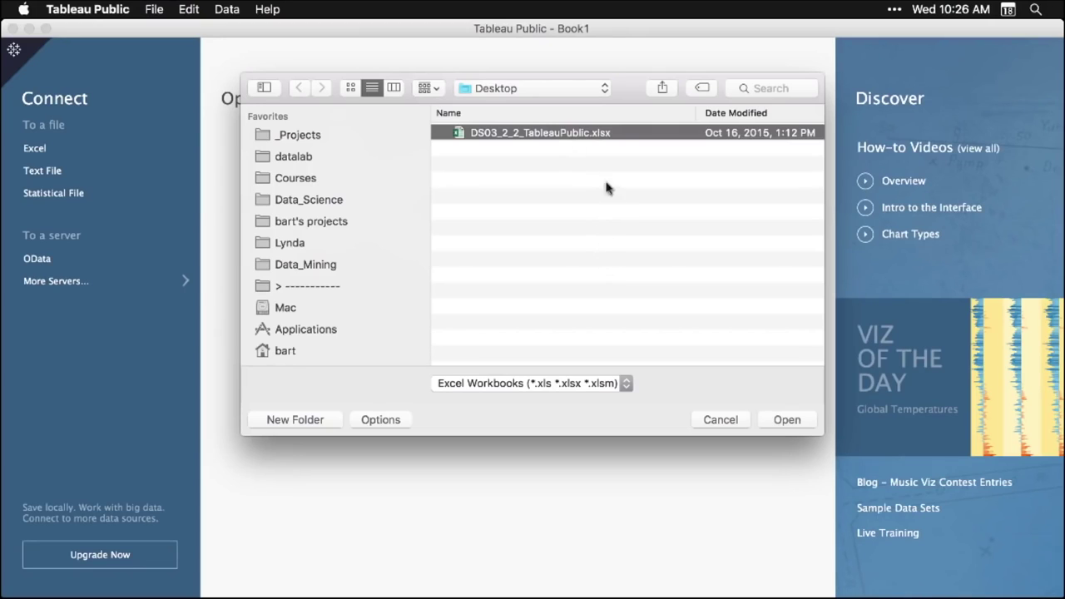
pyautogui.click(787, 421)
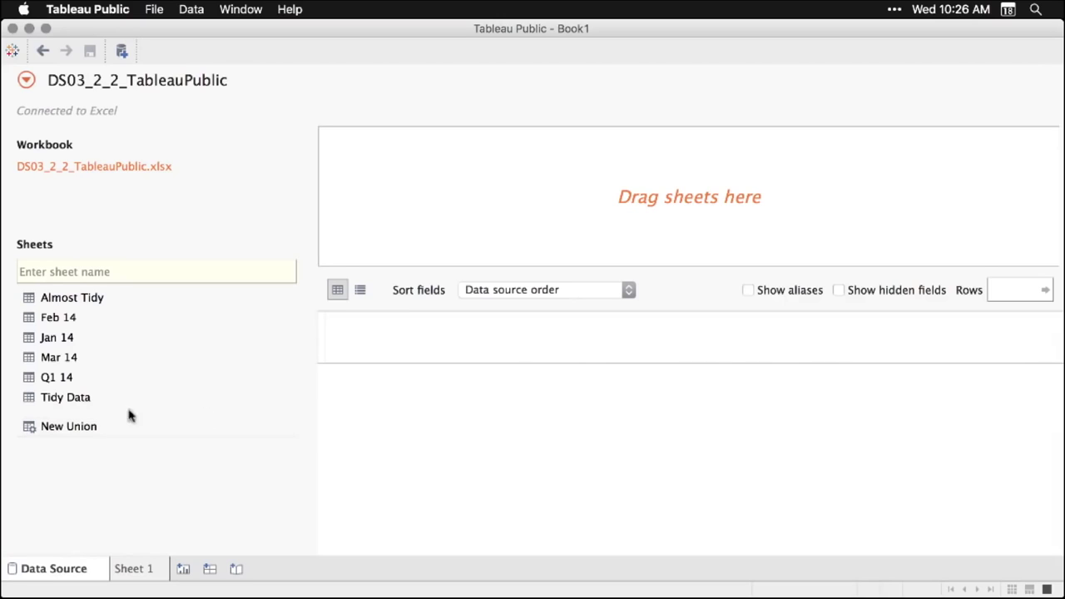
# - Drag the Tidy Data sheet onto the data source canvas
pyautogui.click(66, 402)
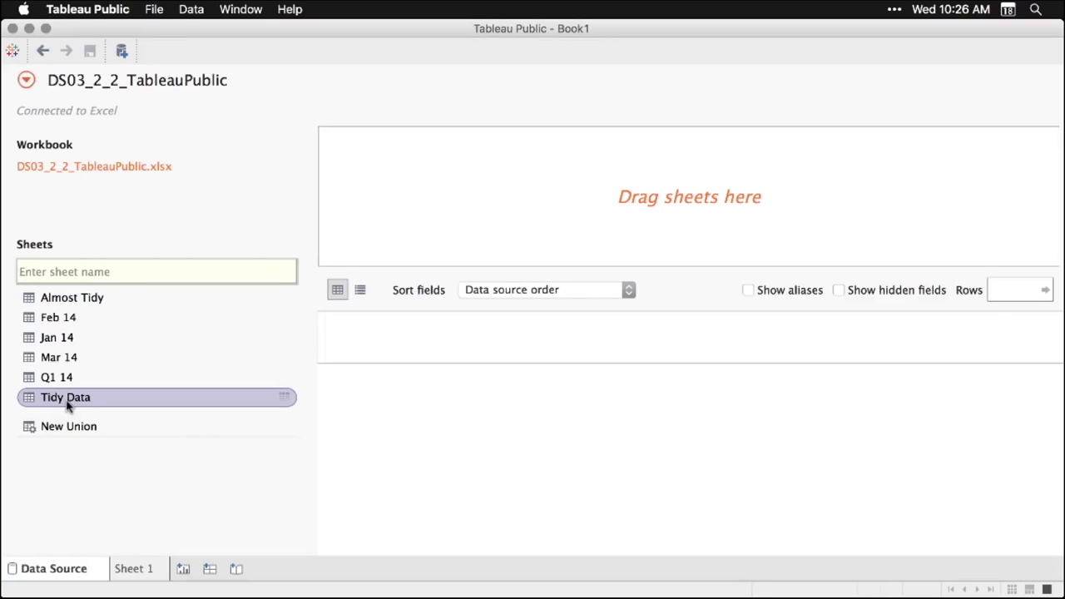
pyautogui.moveTo(68, 403); pyautogui.dragTo(516, 202)
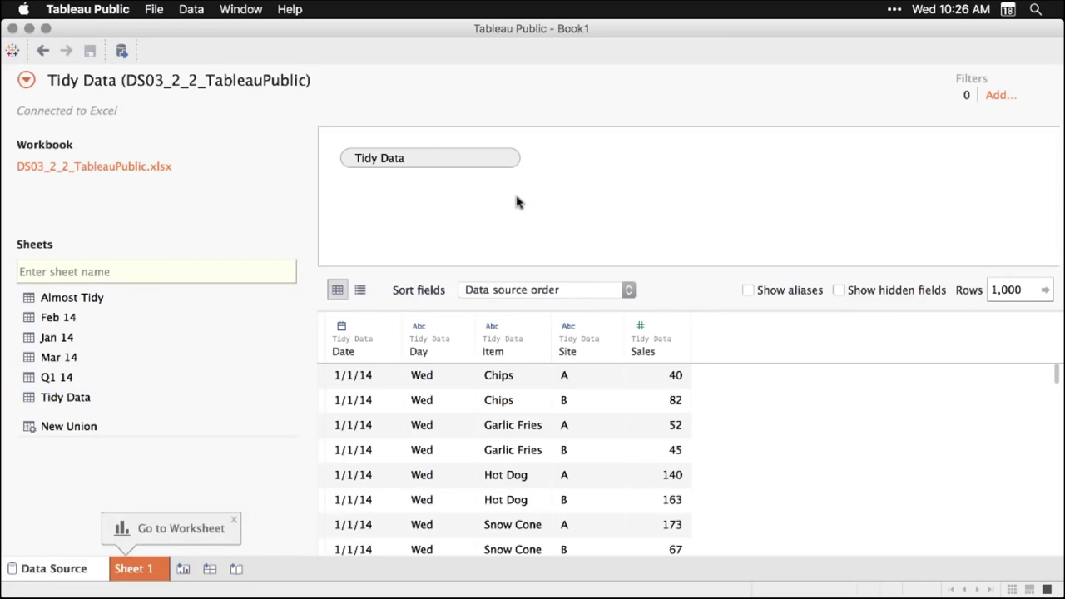
pyautogui.scroll(-5, 611, 449)
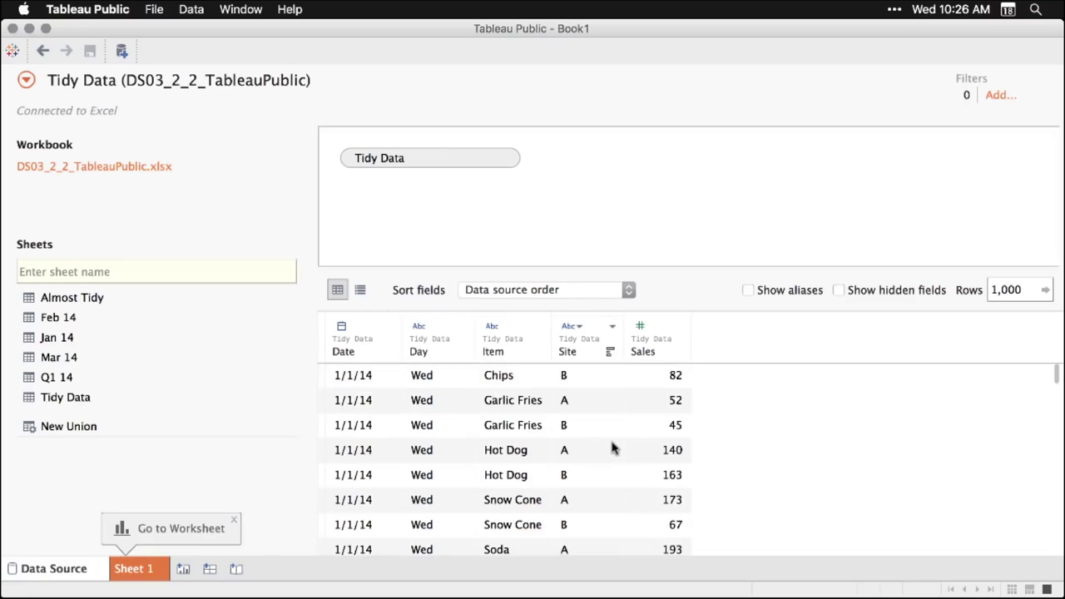
pyautogui.scroll(5, 612, 448)
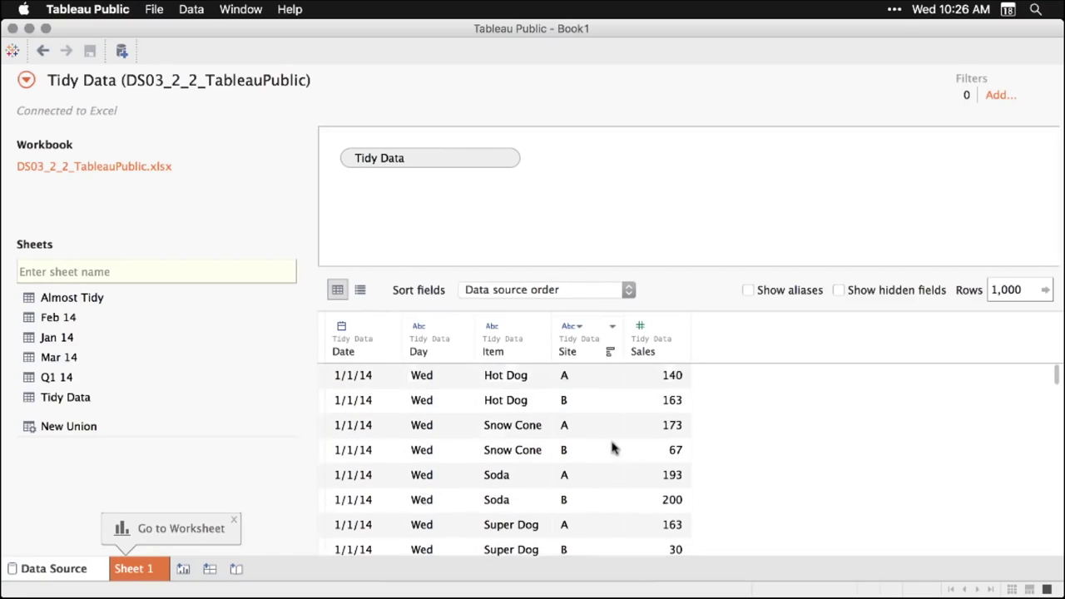
# - Check the Sales column options, dismiss the callout and go to Sheet 1
pyautogui.click(680, 327)
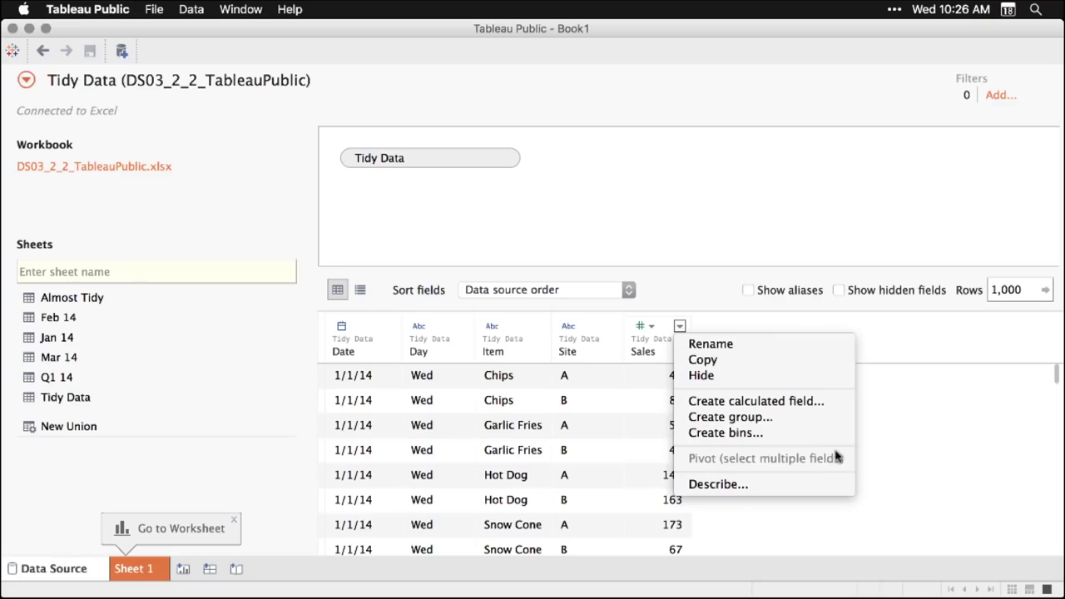
pyautogui.click(921, 342)
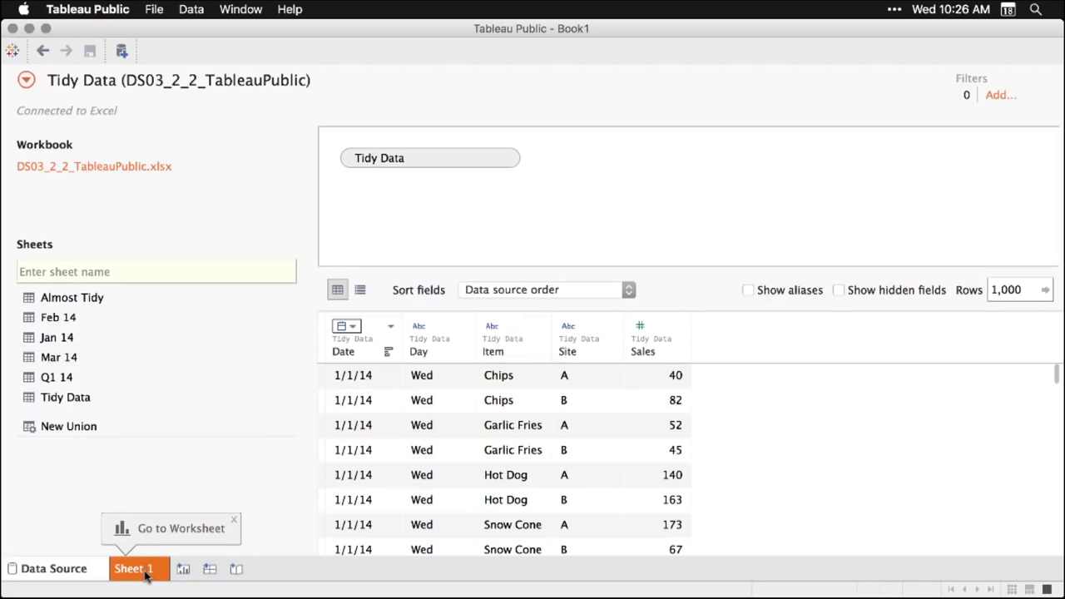
pyautogui.click(235, 522)
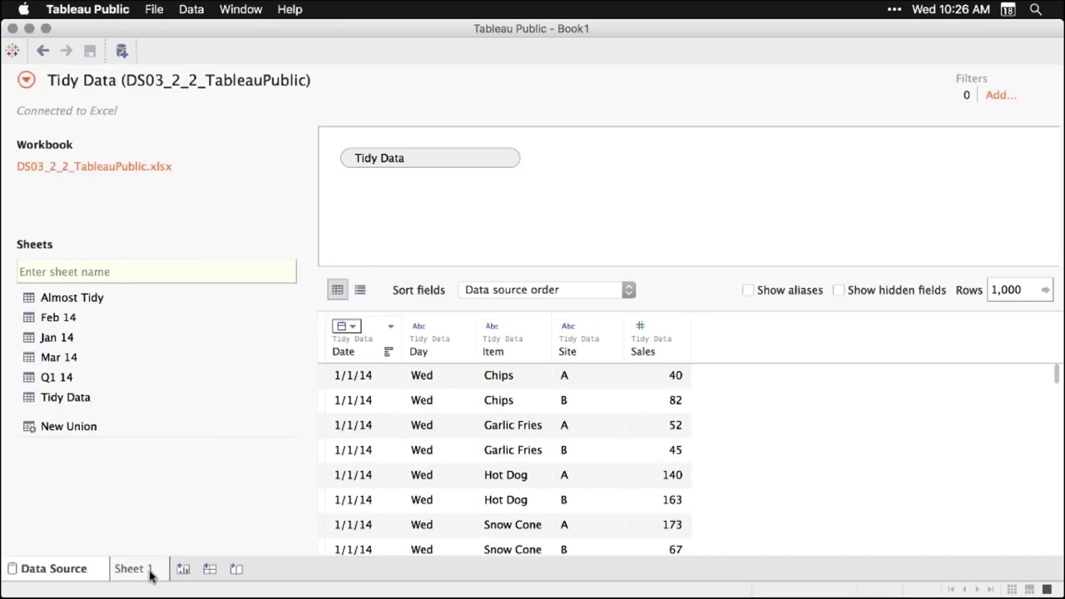
pyautogui.click(150, 573)
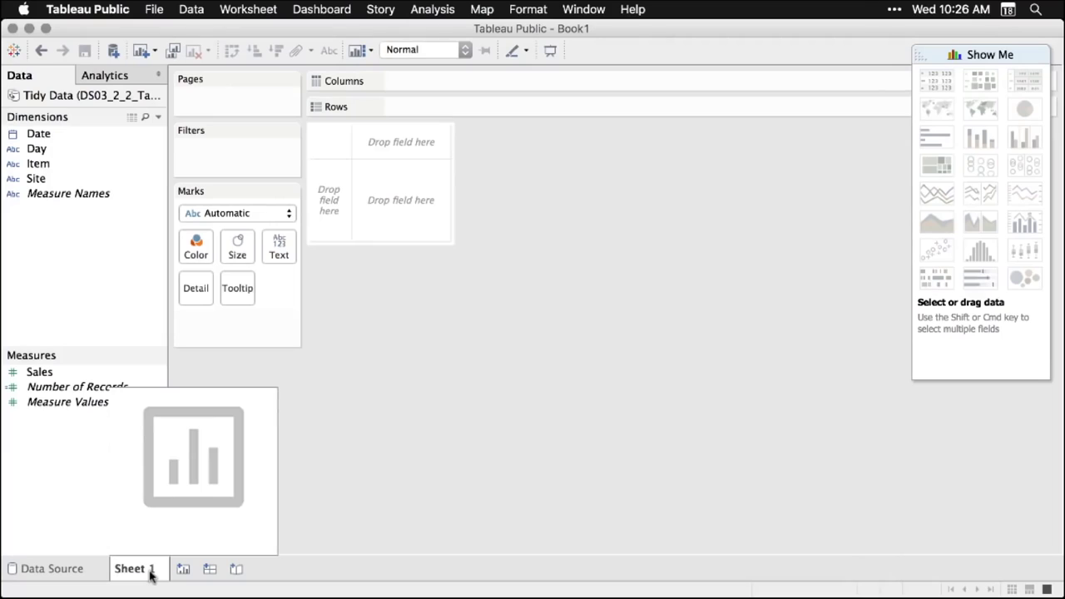
# - Tabulate SUM(Sales) with Item on Rows and YEAR(Date) on Columns
pyautogui.press('super+alt+2')
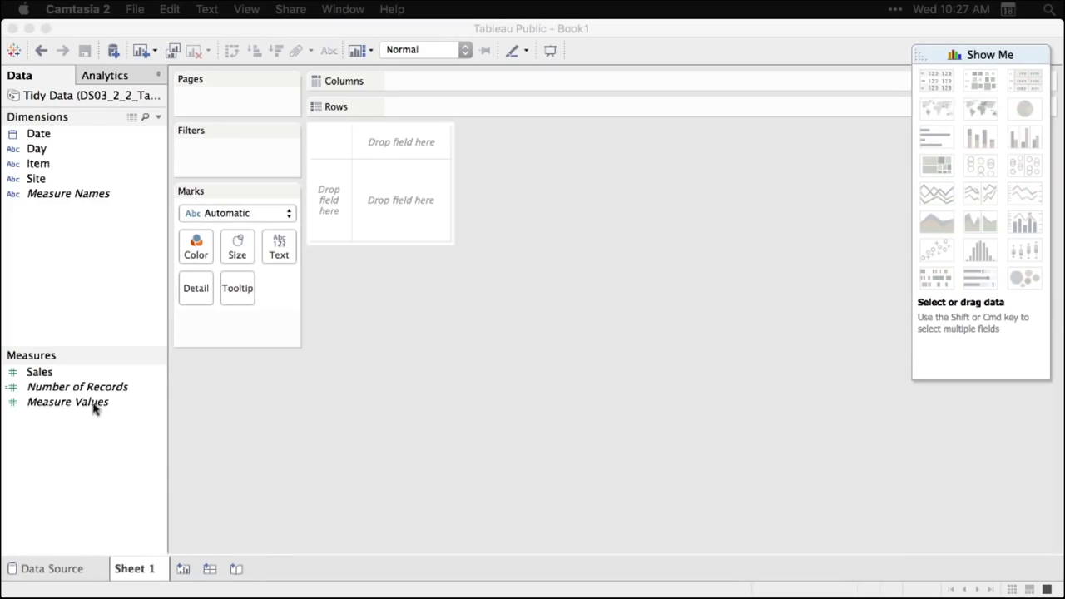
pyautogui.click(40, 372)
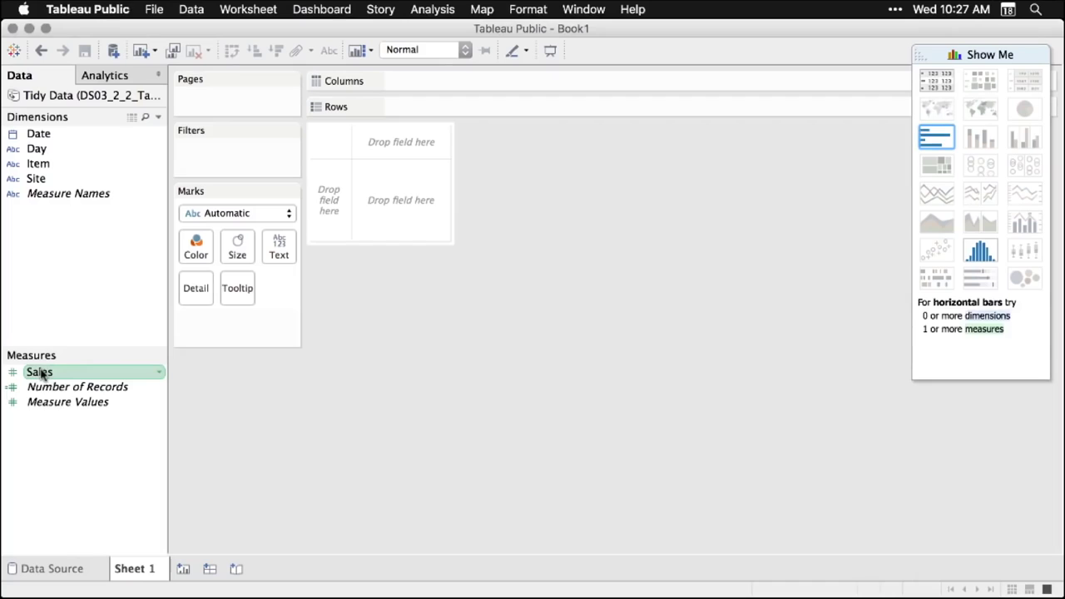
pyautogui.moveTo(41, 375); pyautogui.dragTo(399, 201)
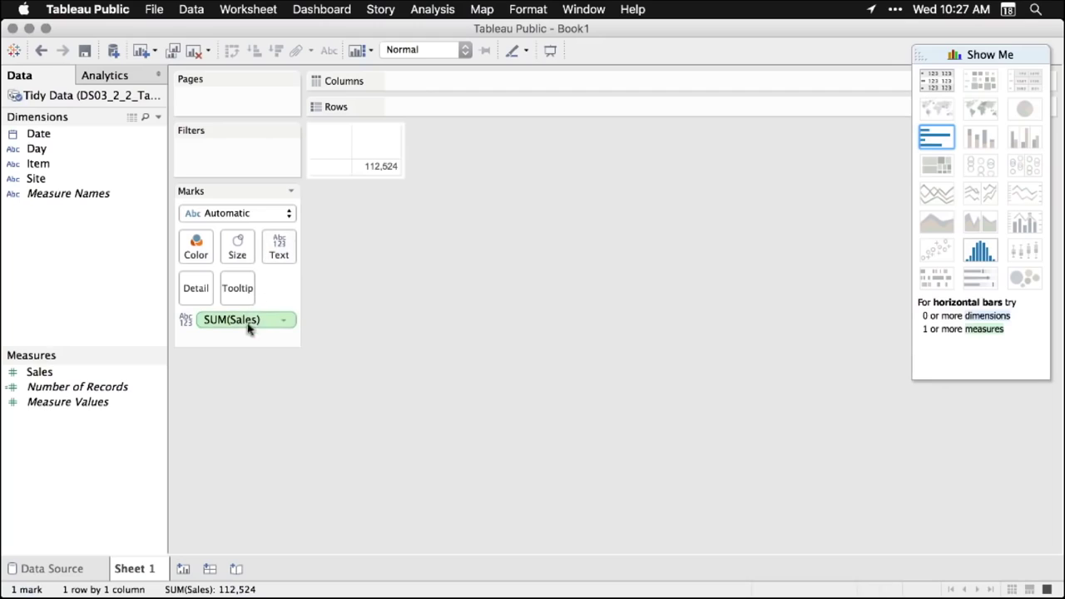
pyautogui.moveTo(395, 177)
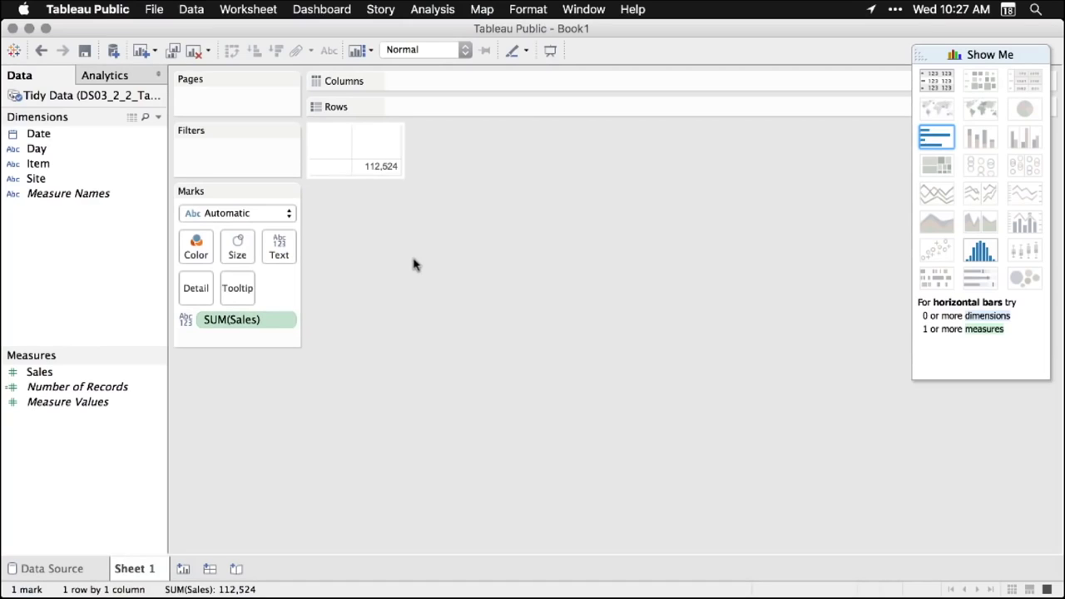
pyautogui.click(43, 166)
pyautogui.moveTo(43, 166); pyautogui.dragTo(427, 111)
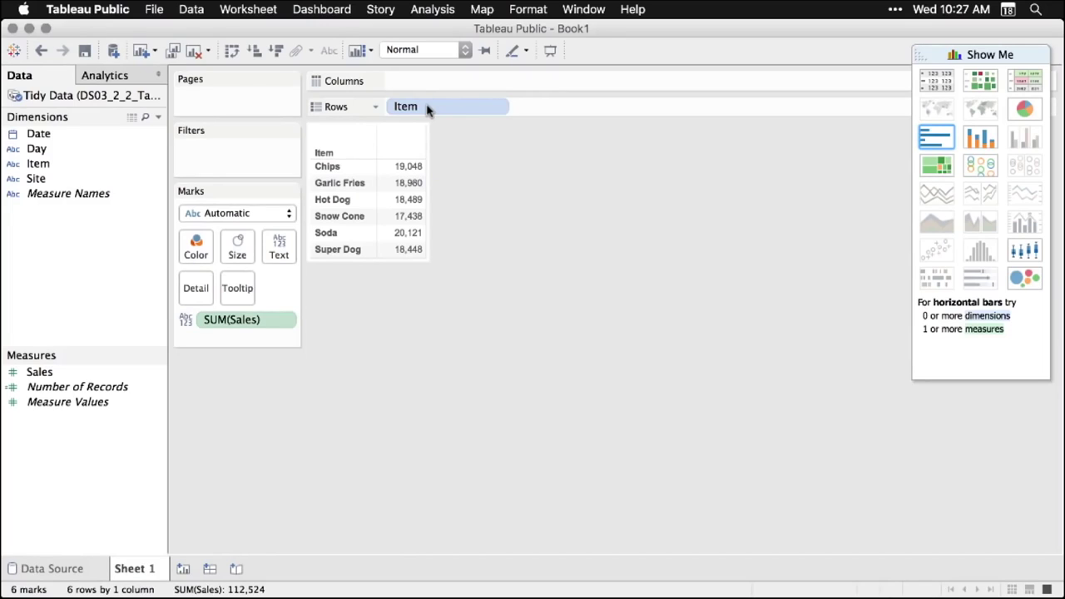
pyautogui.click(36, 138)
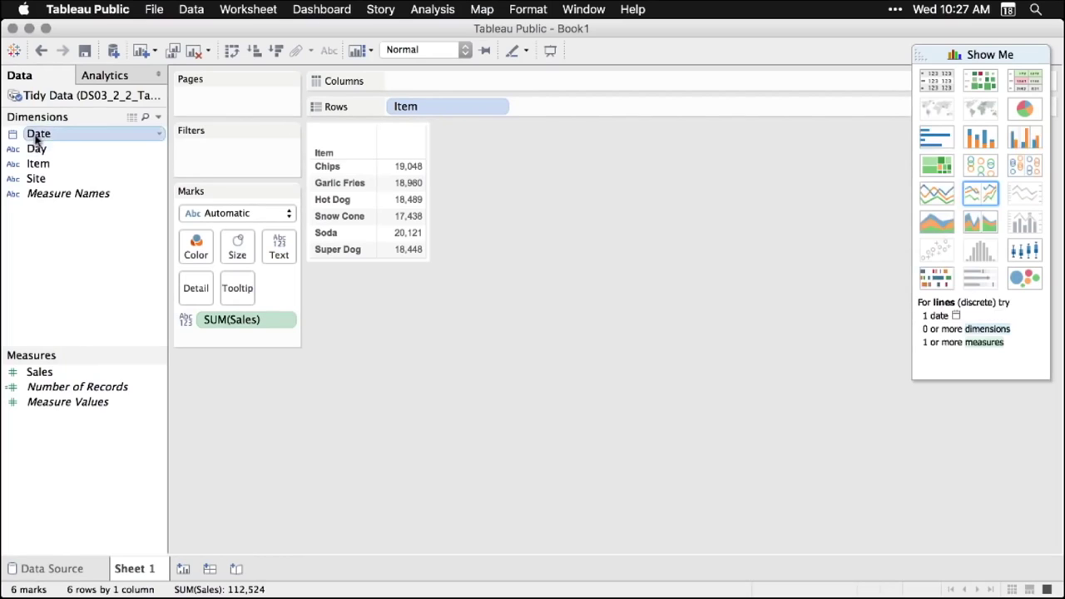
pyautogui.moveTo(36, 140); pyautogui.dragTo(414, 84)
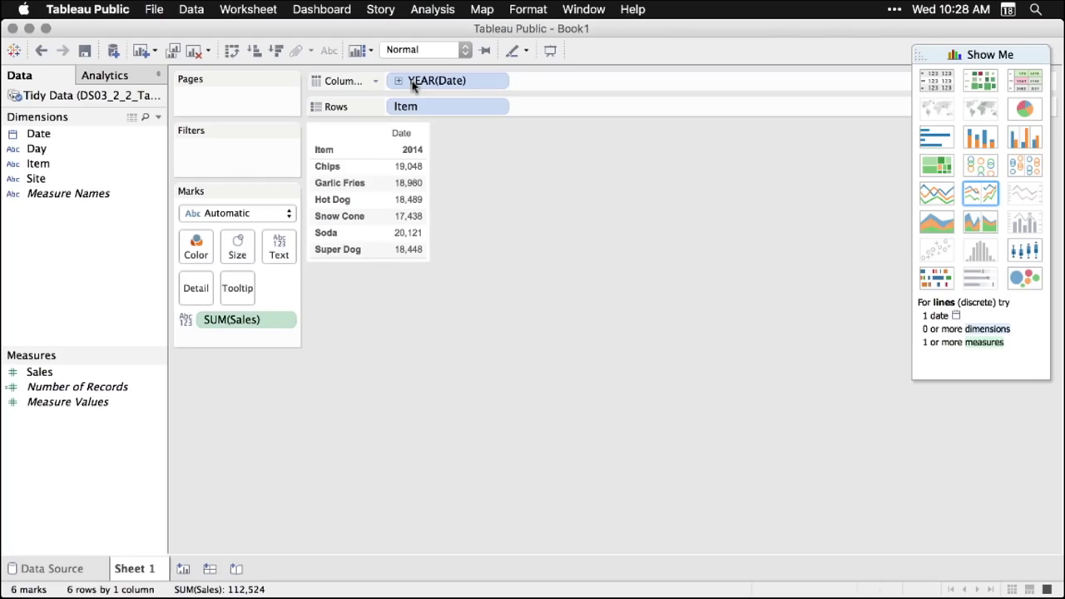
# - Set the Date pill to continuous weekly and switch to a line chart in Show Me
pyautogui.click(497, 85)
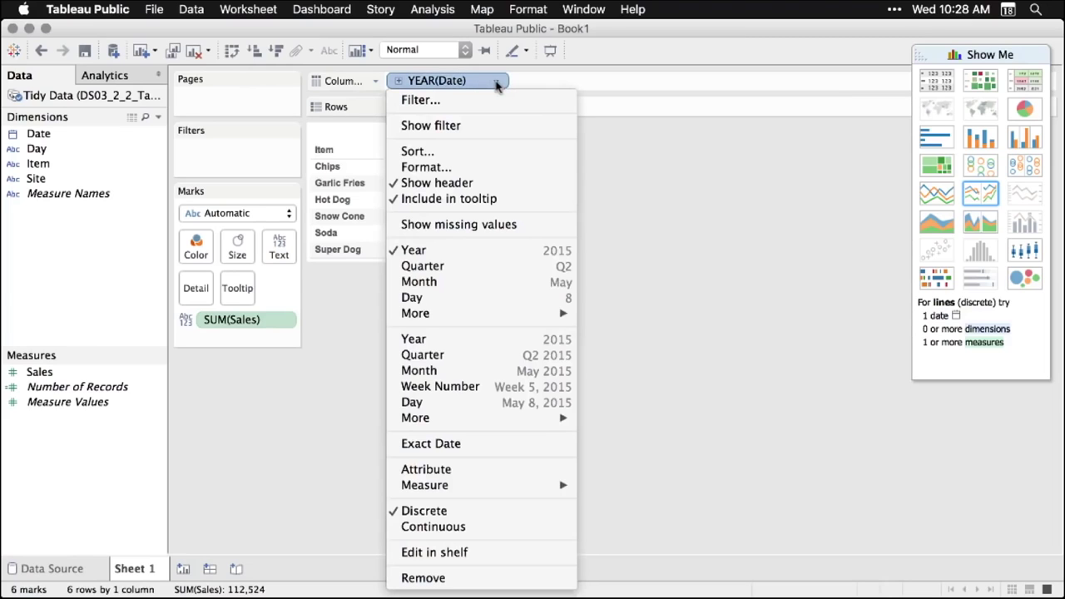
pyautogui.click(502, 266)
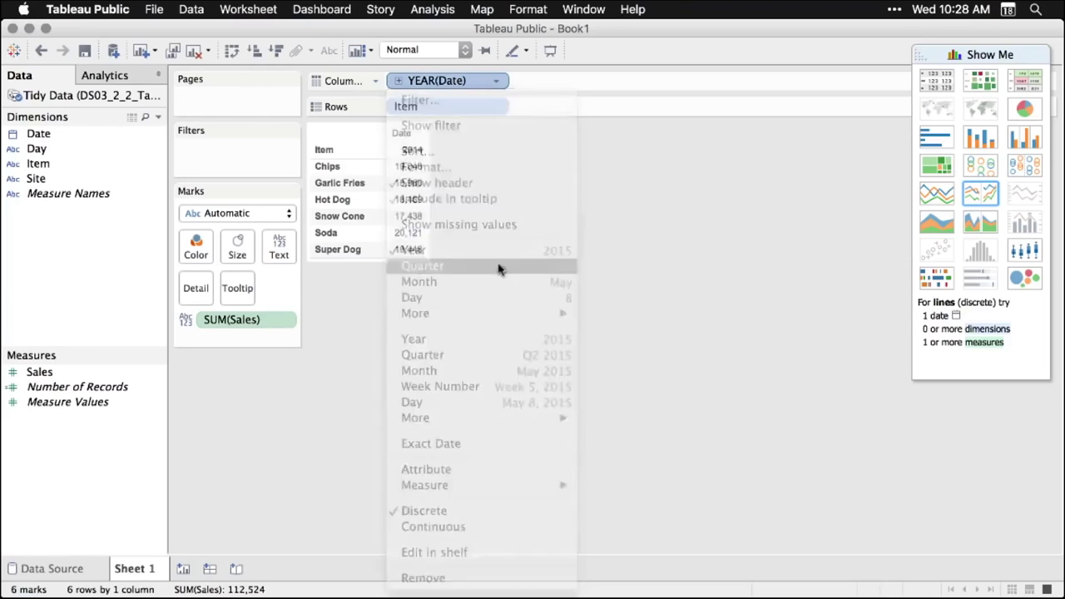
pyautogui.click(497, 82)
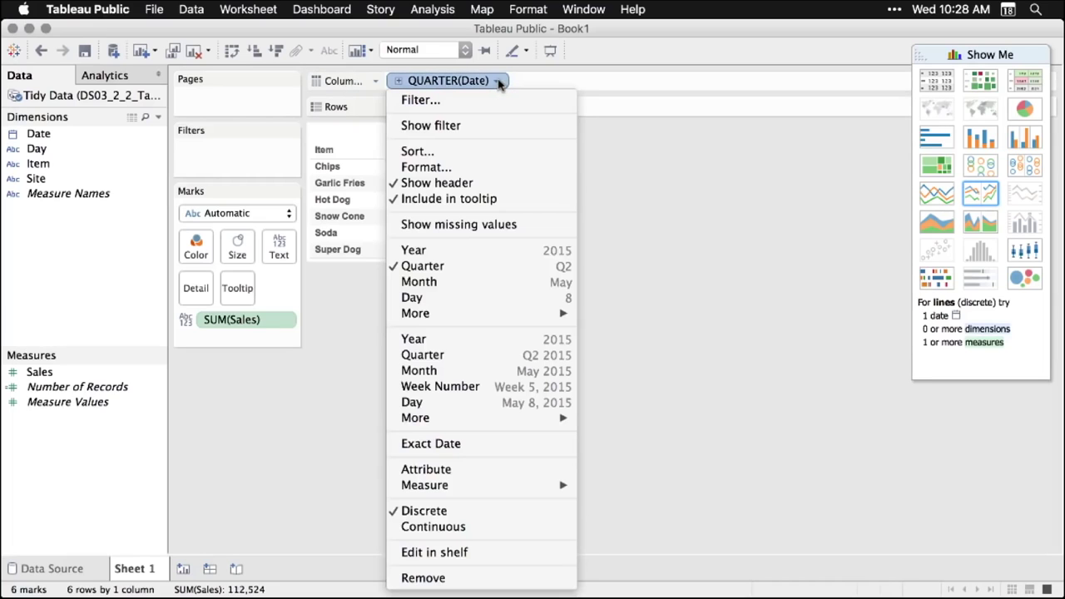
pyautogui.click(512, 403)
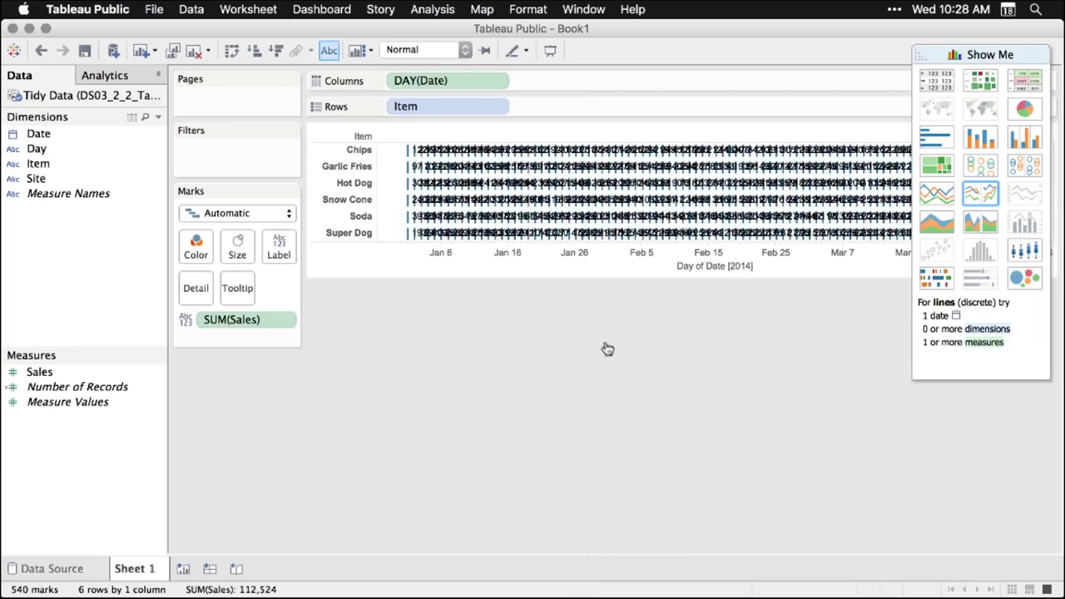
pyautogui.click(499, 83)
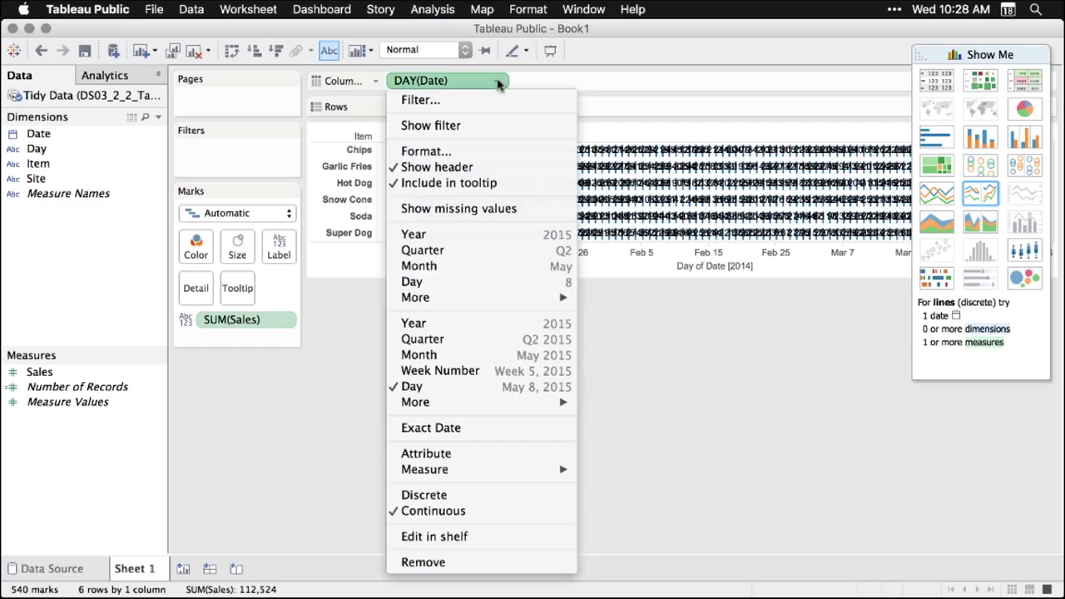
pyautogui.click(472, 371)
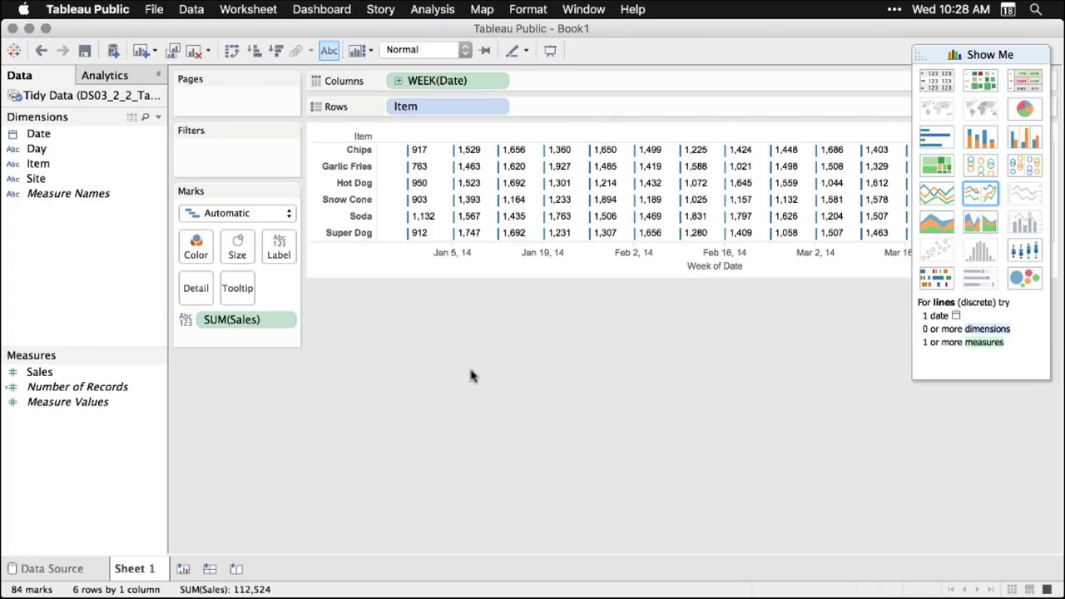
pyautogui.click(939, 193)
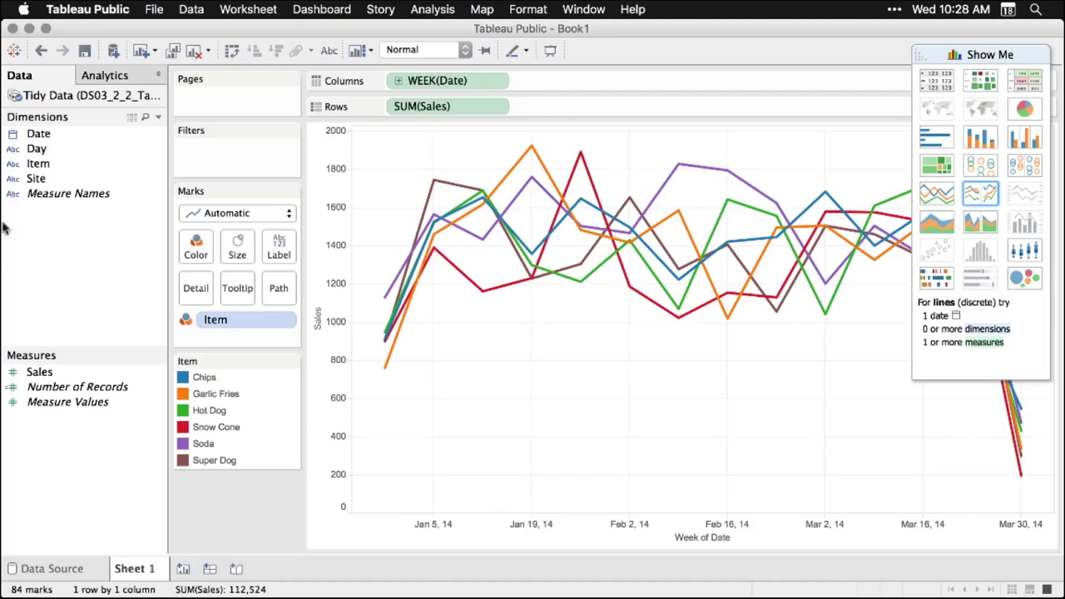
# - Put Item on Rows for one panel per item and Site on Detail for per-site lines
pyautogui.click(37, 167)
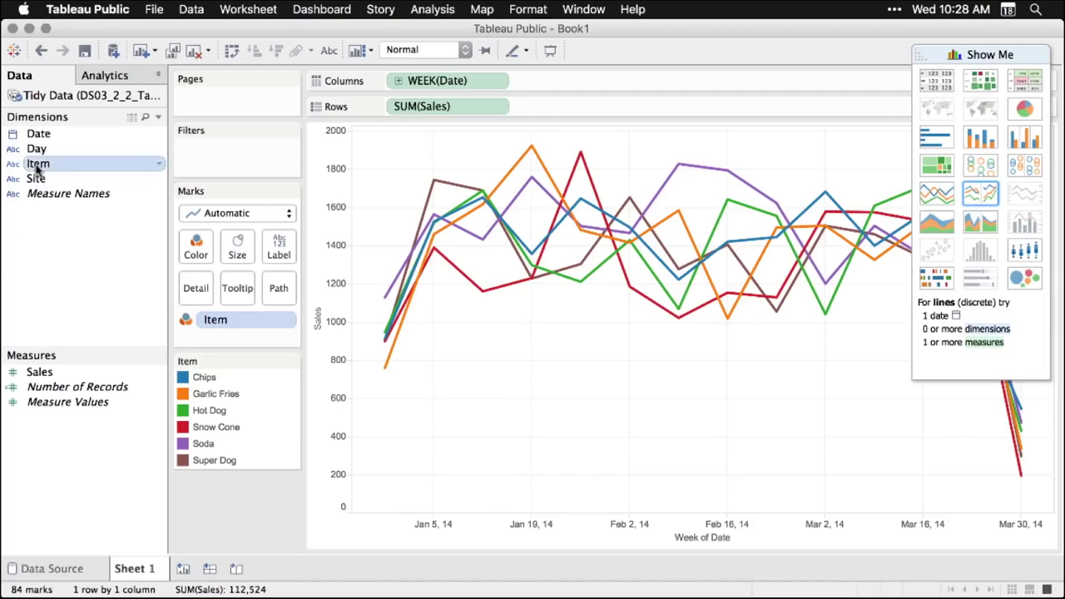
pyautogui.moveTo(37, 168); pyautogui.dragTo(401, 115)
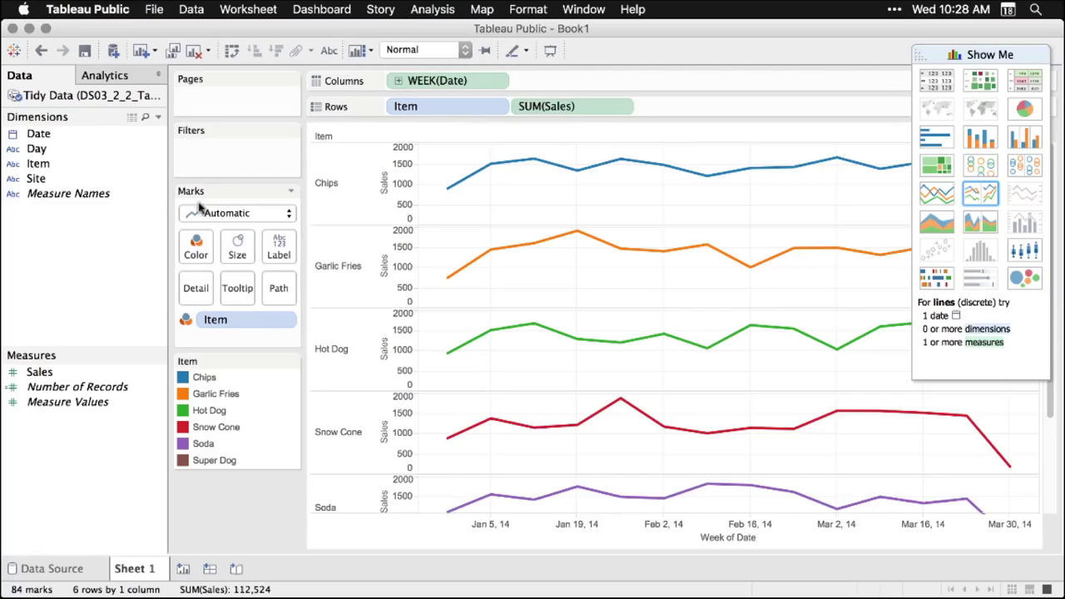
pyautogui.click(37, 180)
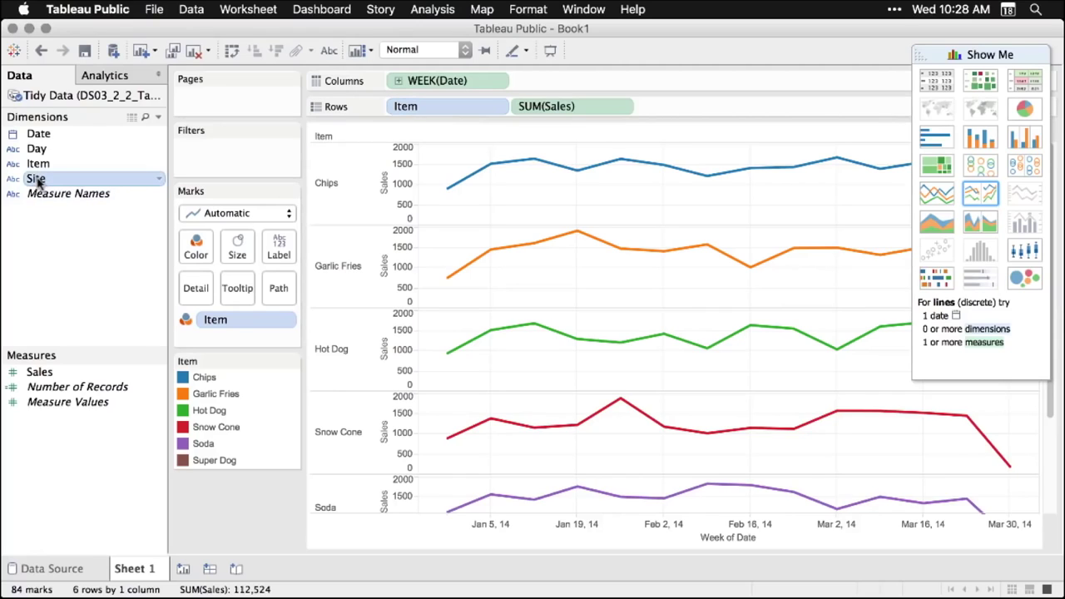
pyautogui.moveTo(37, 180); pyautogui.dragTo(229, 310)
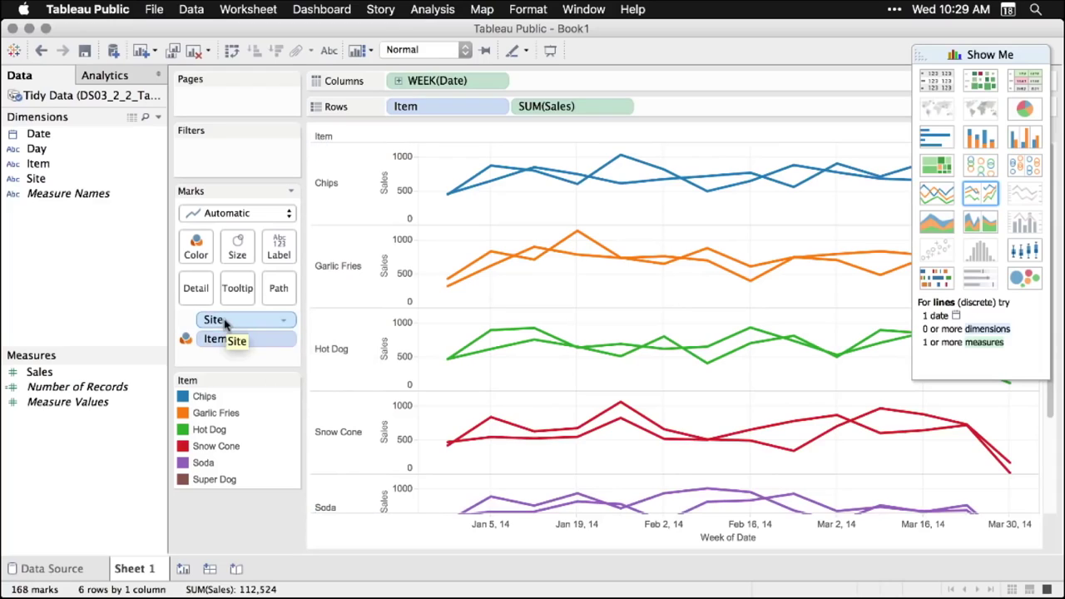
# - Colour the lines by Site (blue A, orange B) and show the Analytics pane
pyautogui.moveTo(225, 323); pyautogui.dragTo(200, 249)
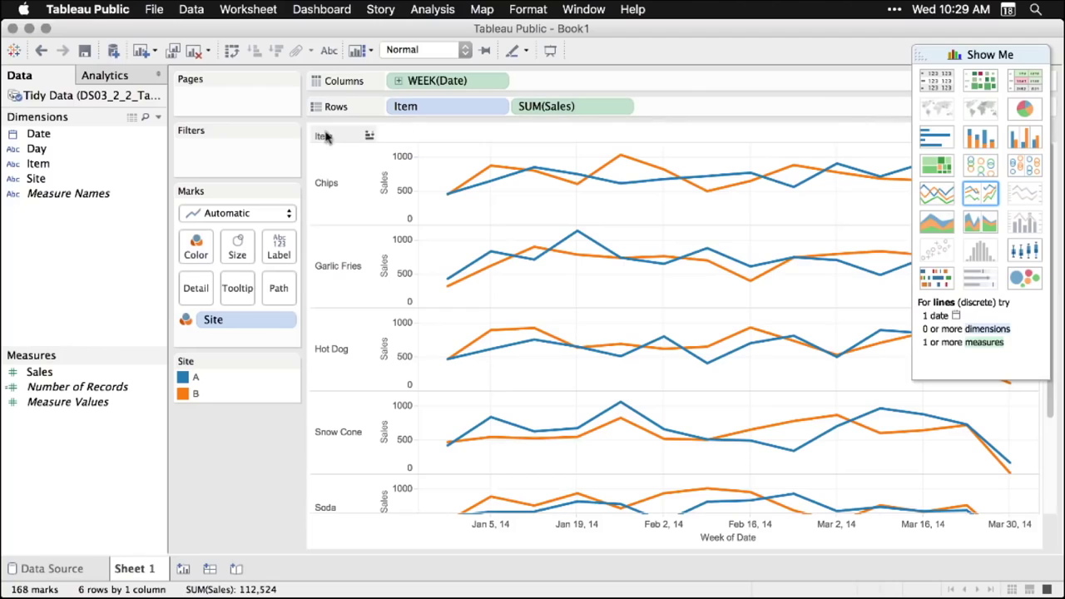
pyautogui.click(110, 76)
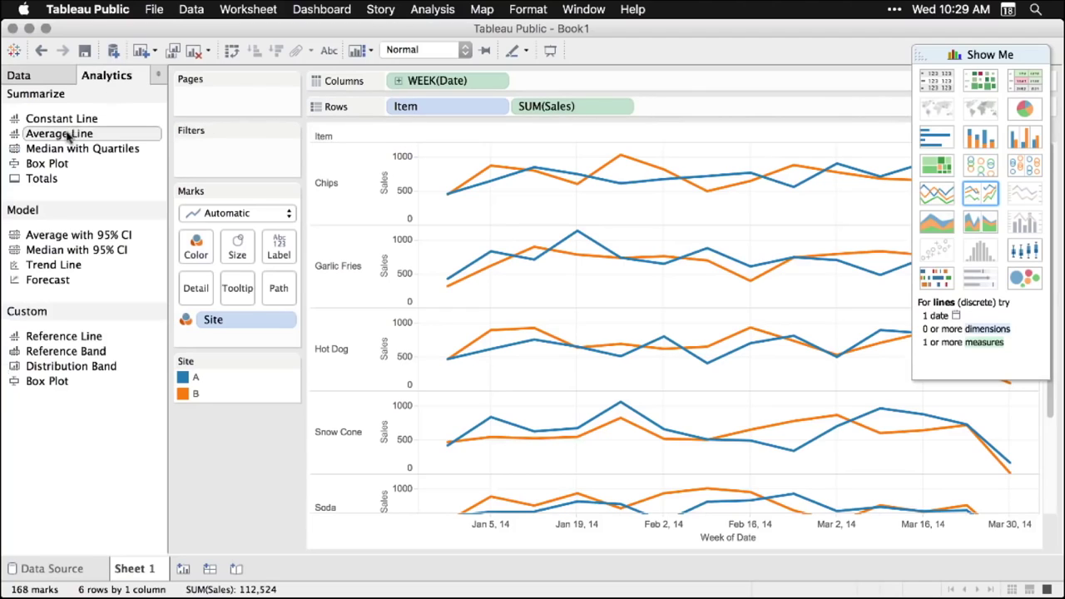
# - Add an average line and a sales forecast through late April 2014 to the view
pyautogui.moveTo(67, 140); pyautogui.dragTo(518, 166)
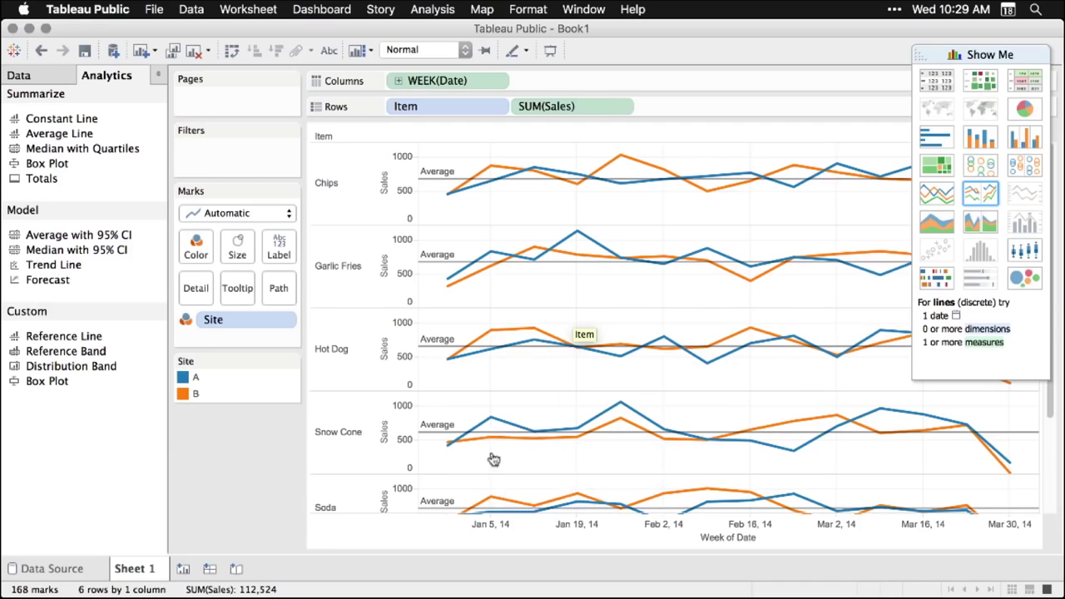
pyautogui.moveTo(549, 349)
pyautogui.scroll(-2, 549, 349)
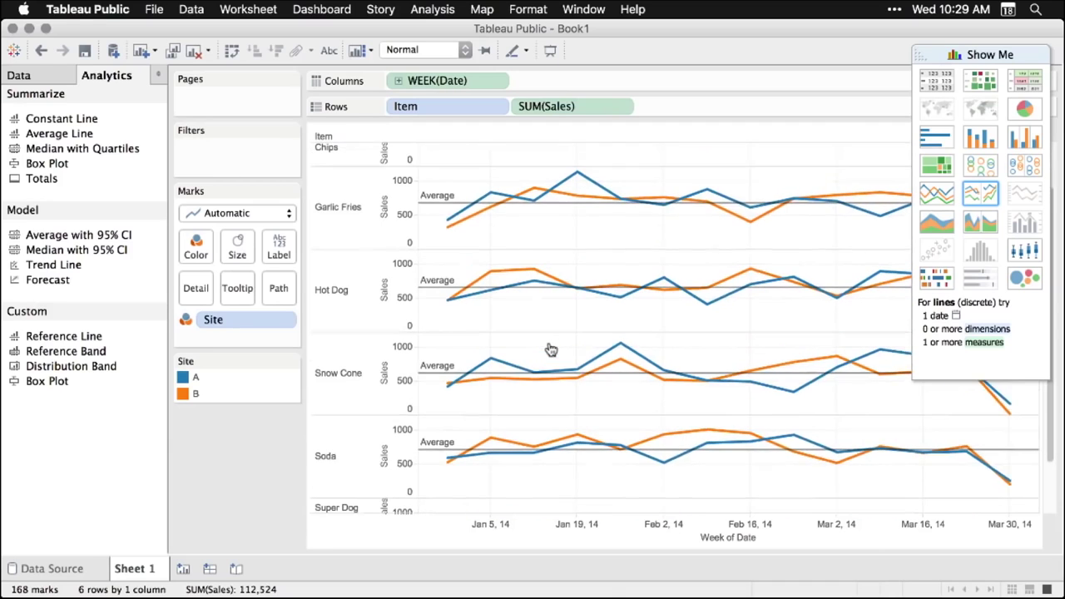
pyautogui.scroll(2, 550, 350)
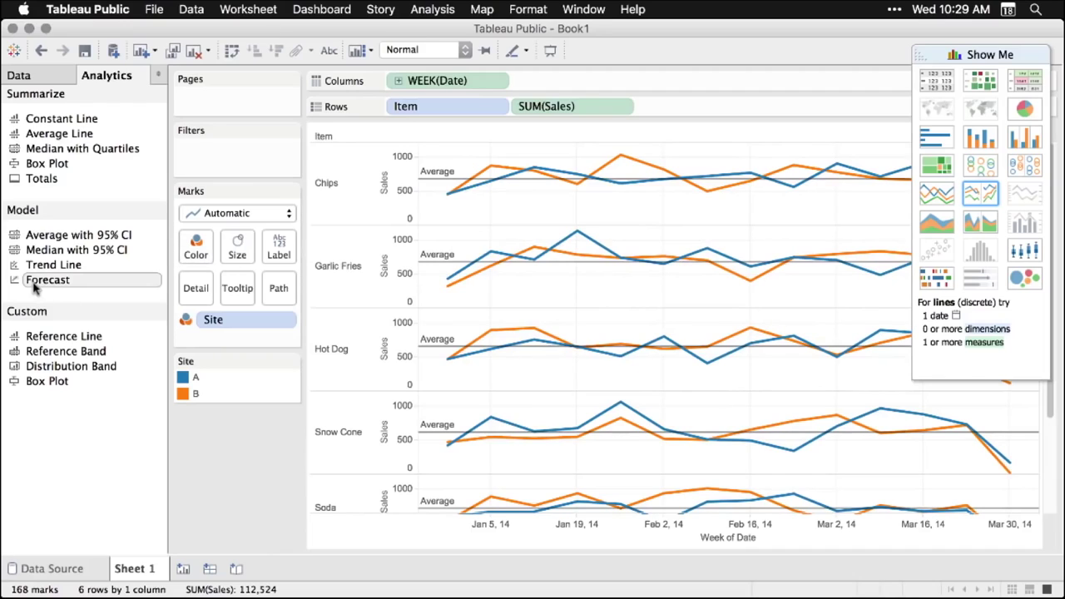
pyautogui.moveTo(35, 285); pyautogui.dragTo(472, 150)
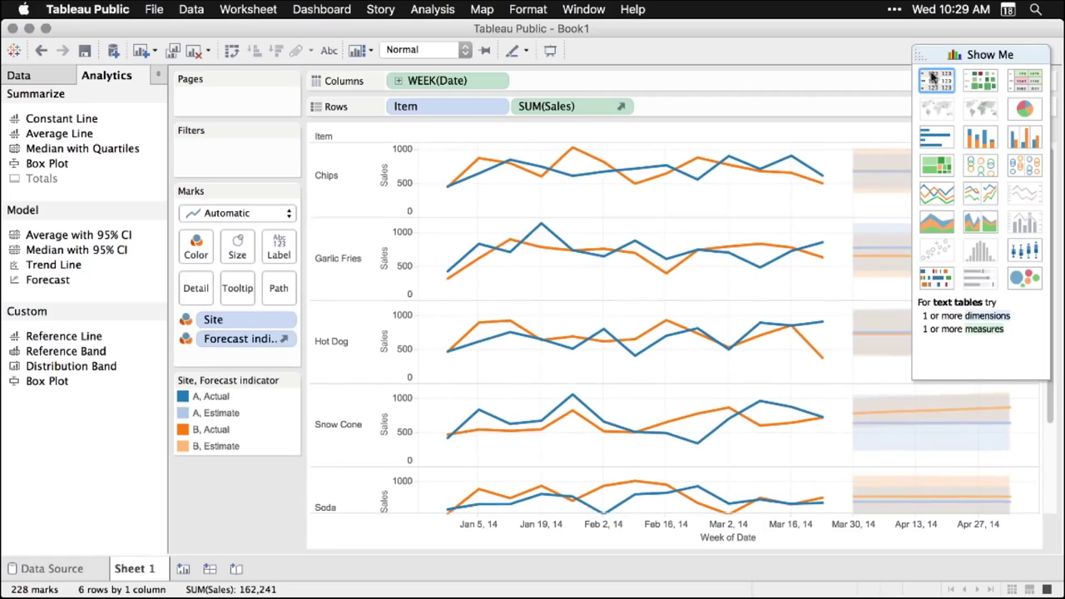
pyautogui.moveTo(922, 53); pyautogui.dragTo(407, 217)
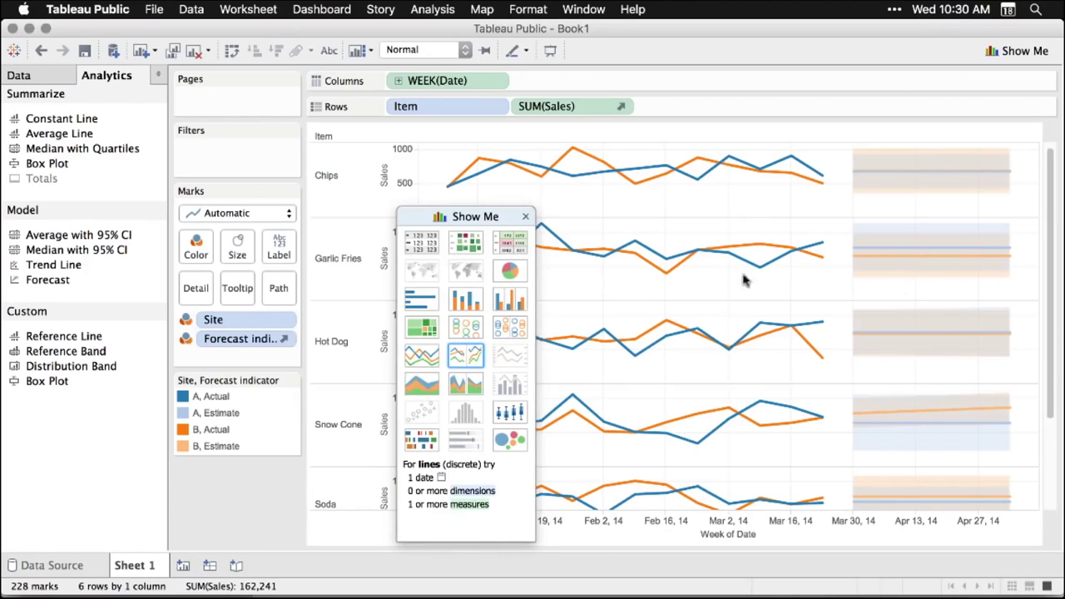
pyautogui.moveTo(468, 216); pyautogui.dragTo(991, 76)
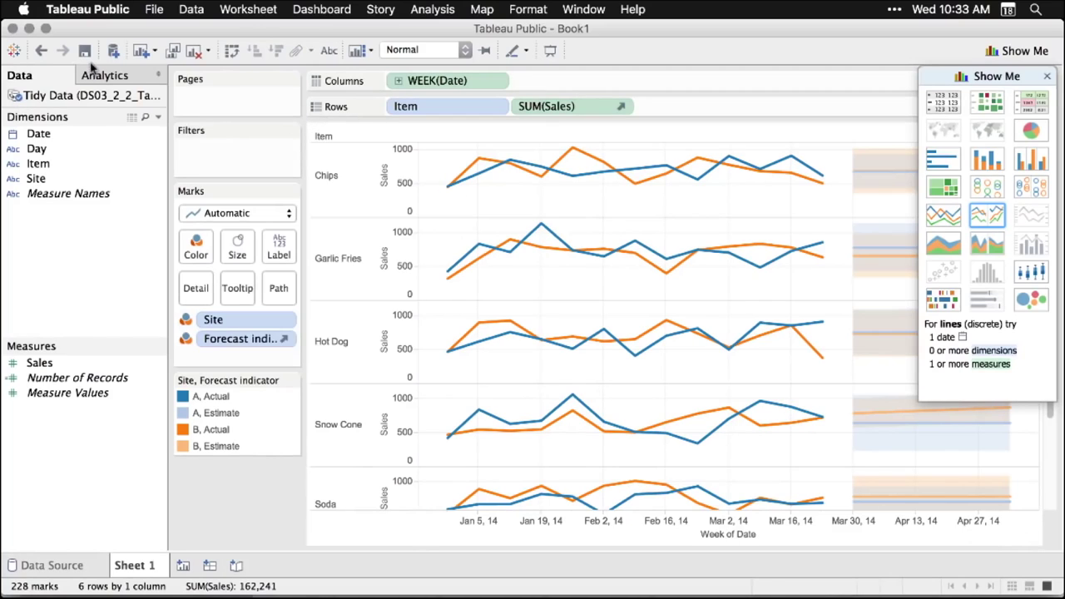
# - Sign in with the account e-mail and password and publish as DS03_2_2_TableauPublic
pyautogui.click(86, 50)
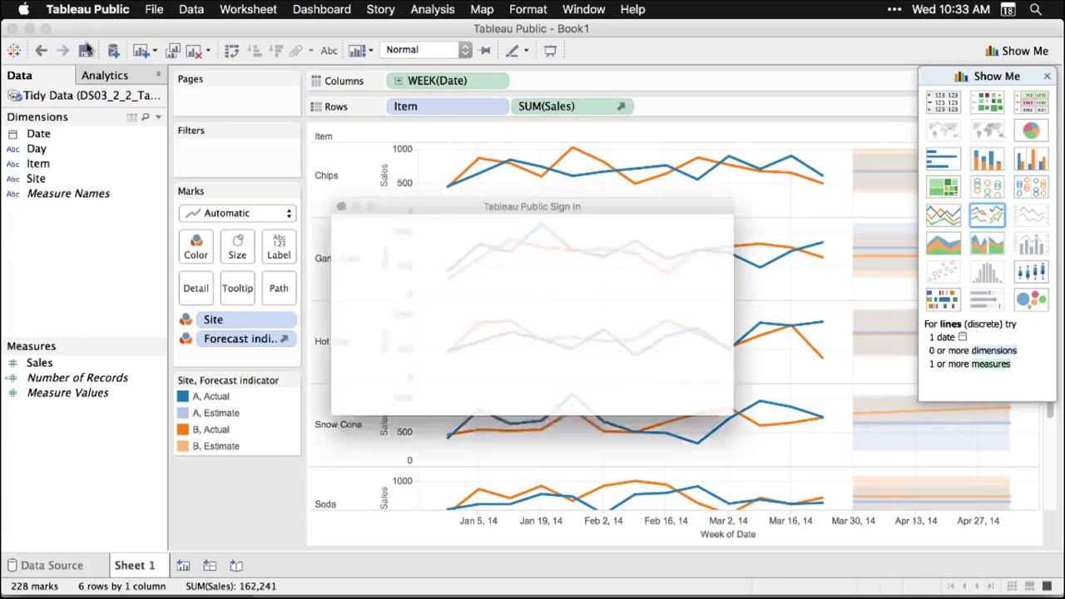
pyautogui.press('Tab')
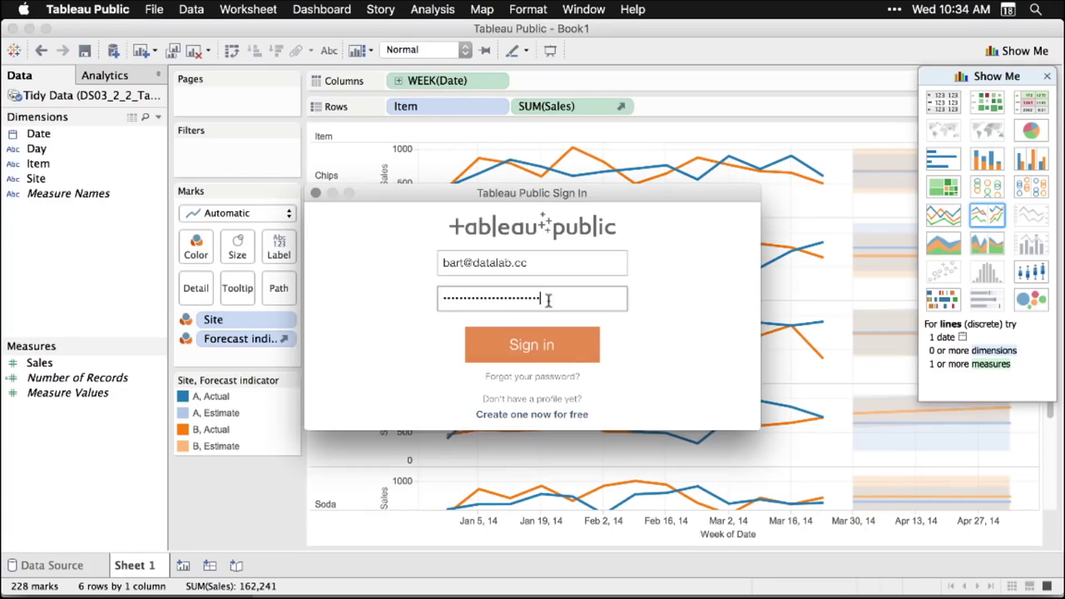
pyautogui.click(541, 348)
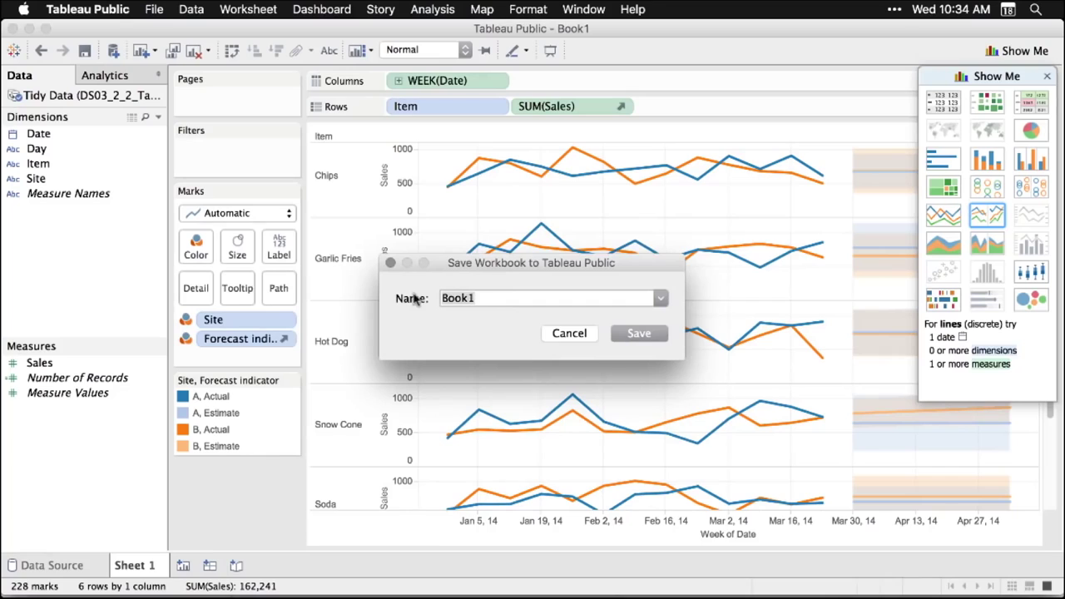
pyautogui.write('DS03_2_2_TableauPublic')
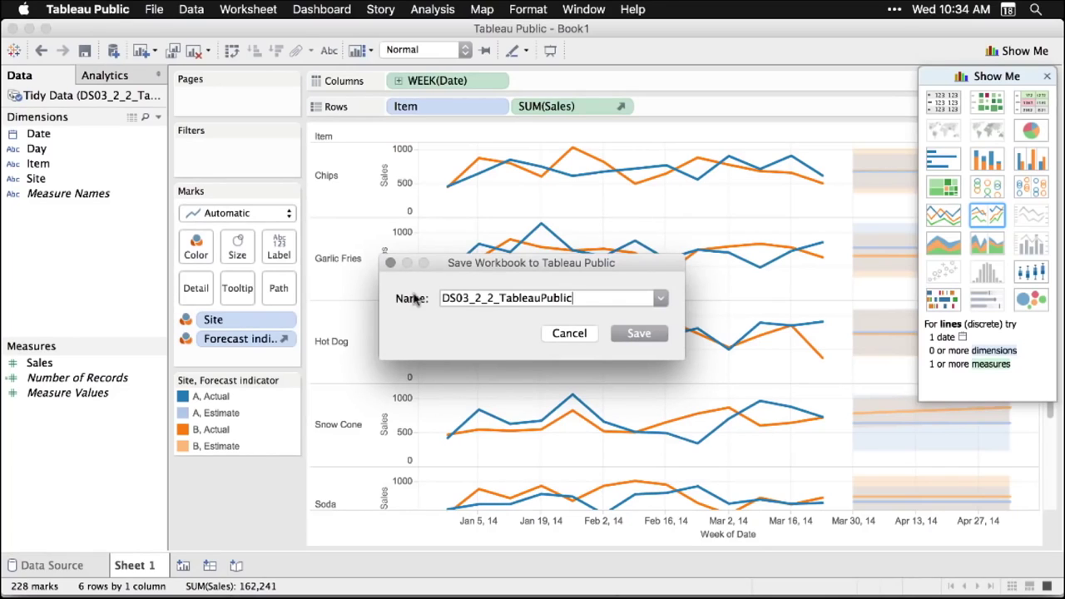
pyautogui.click(645, 334)
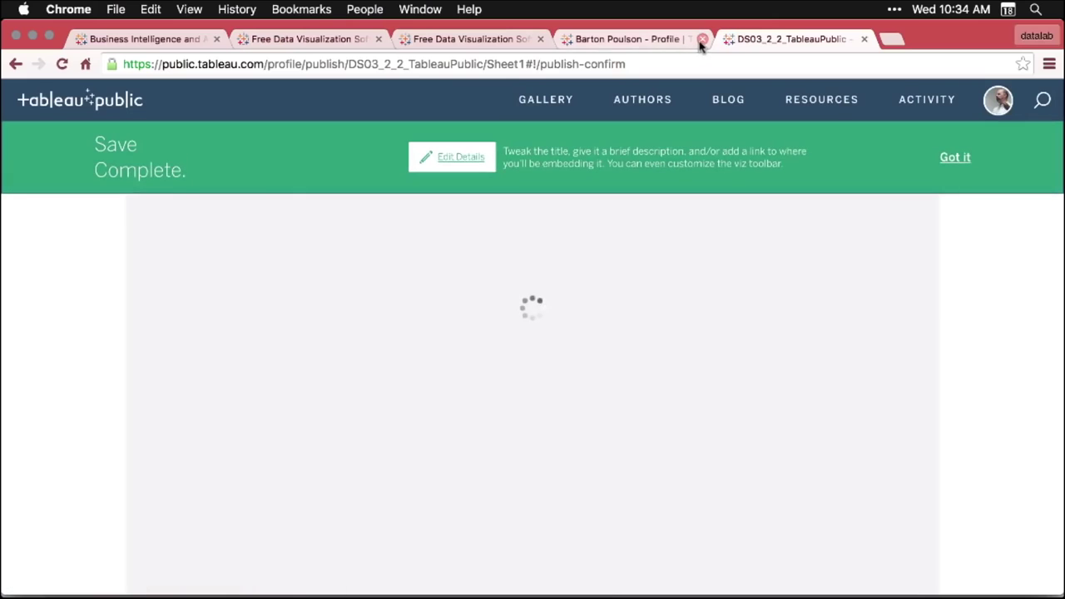
# - Close the old profile page and open the Tableau Public account options
pyautogui.click(702, 39)
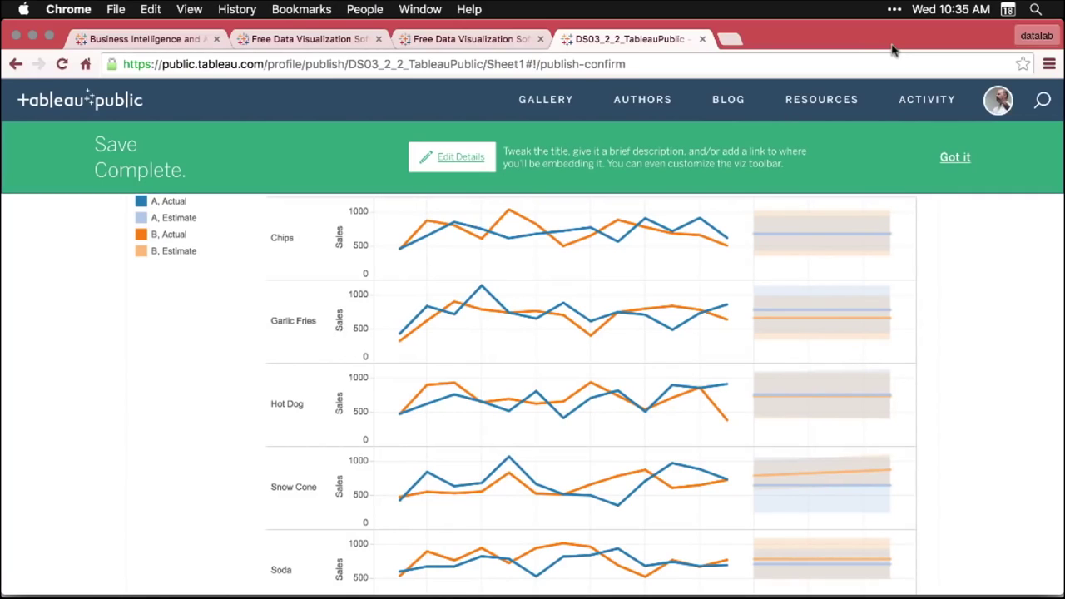
pyautogui.click(1003, 101)
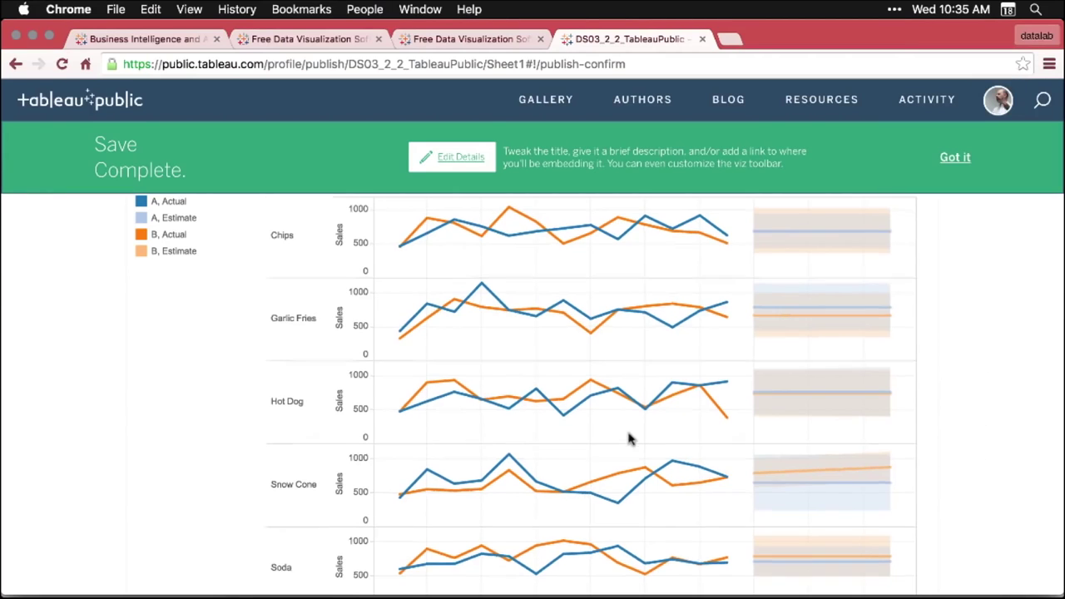
pyautogui.scroll(-2, 630, 439)
pyautogui.scroll(-10, 630, 438)
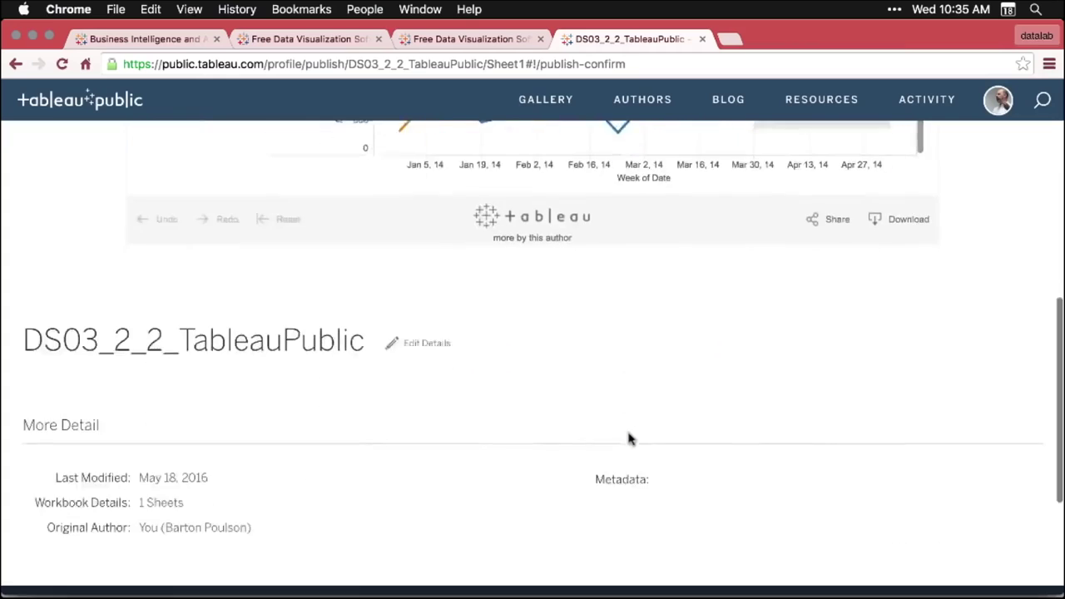
pyautogui.scroll(10, 629, 439)
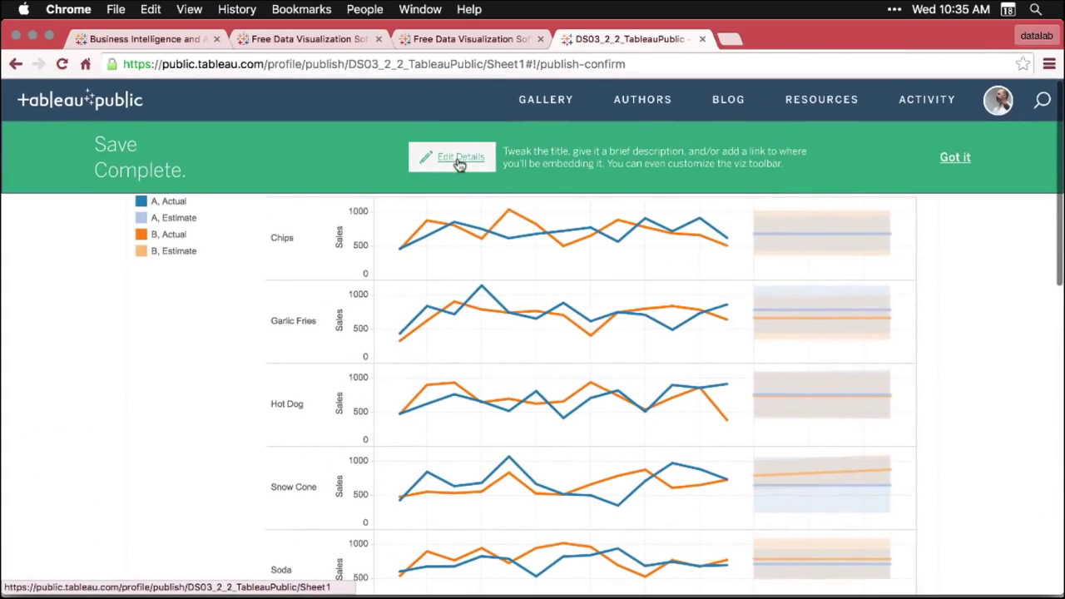
# - Edit the viz details to show workbook sheets as tabs and save them
pyautogui.click(458, 160)
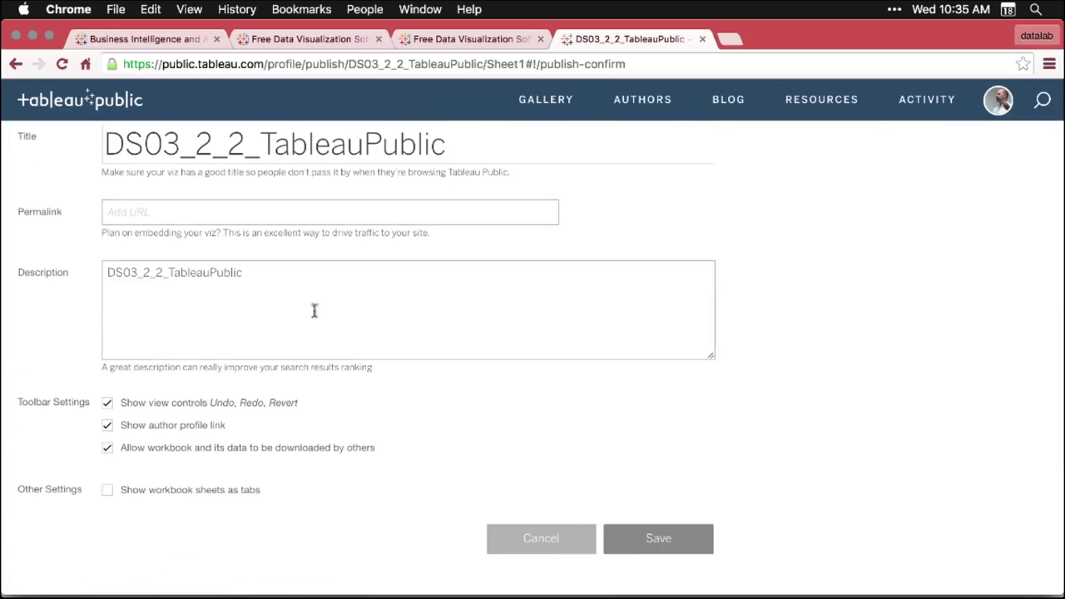
pyautogui.click(247, 279)
pyautogui.click(107, 492)
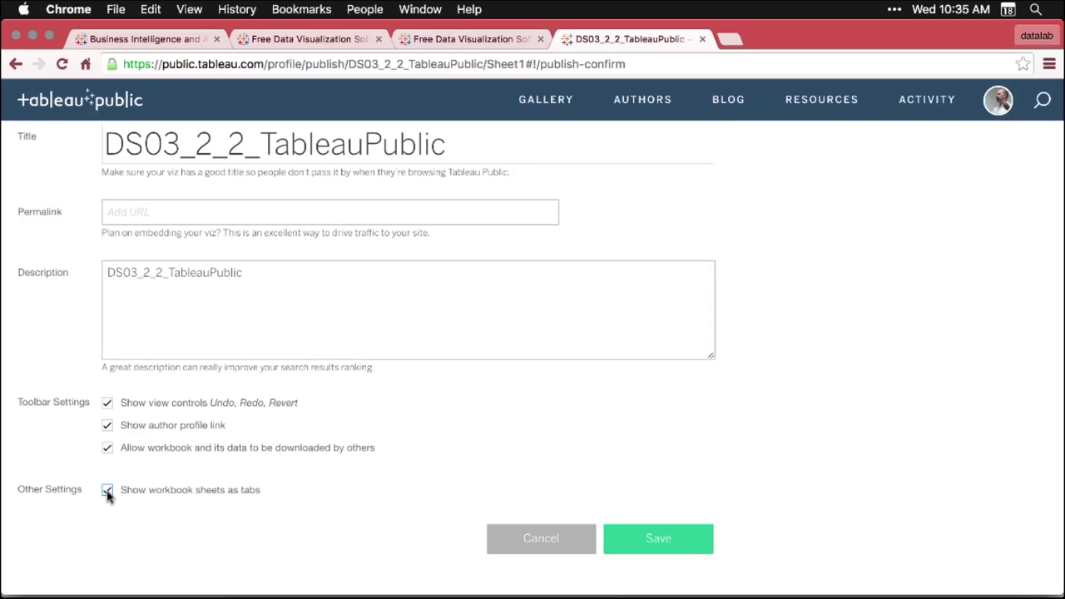
pyautogui.click(675, 541)
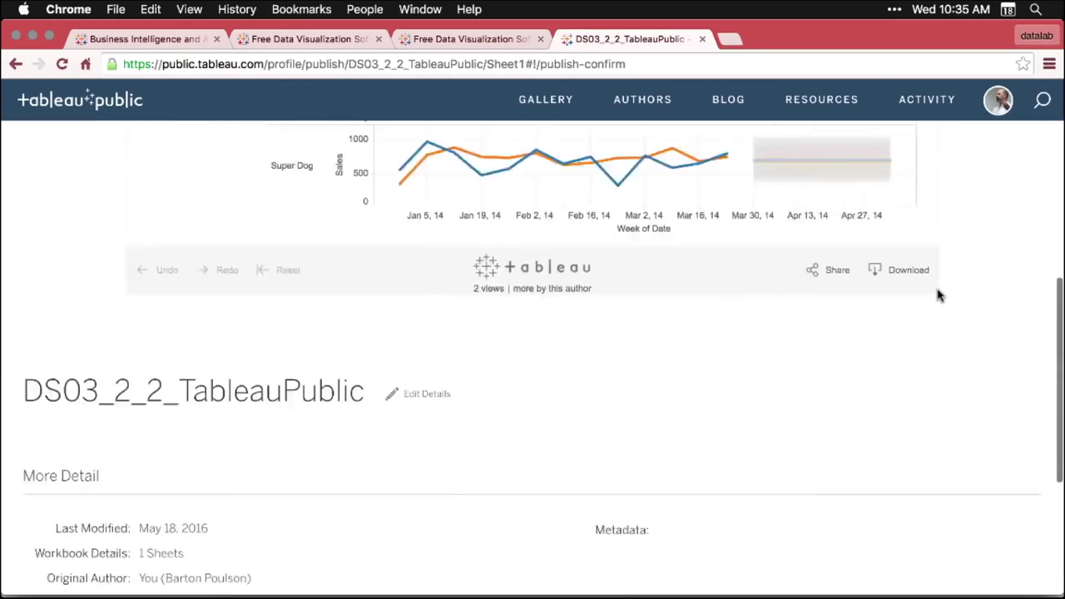
pyautogui.scroll(5, 939, 296)
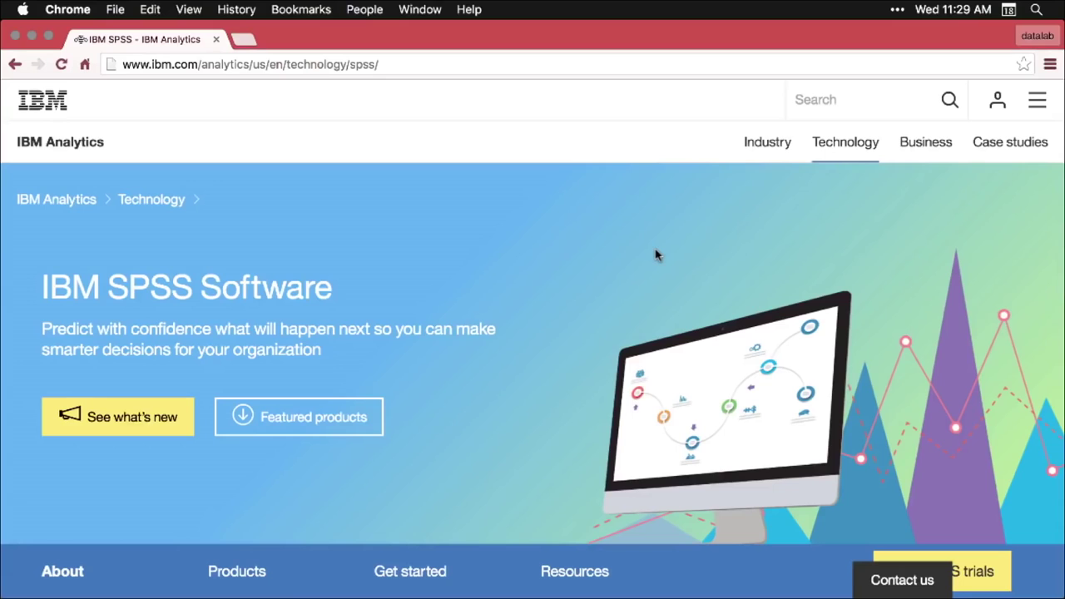
# - Scroll down the IBM SPSS Software page through its product sections
pyautogui.scroll(-2, 657, 254)
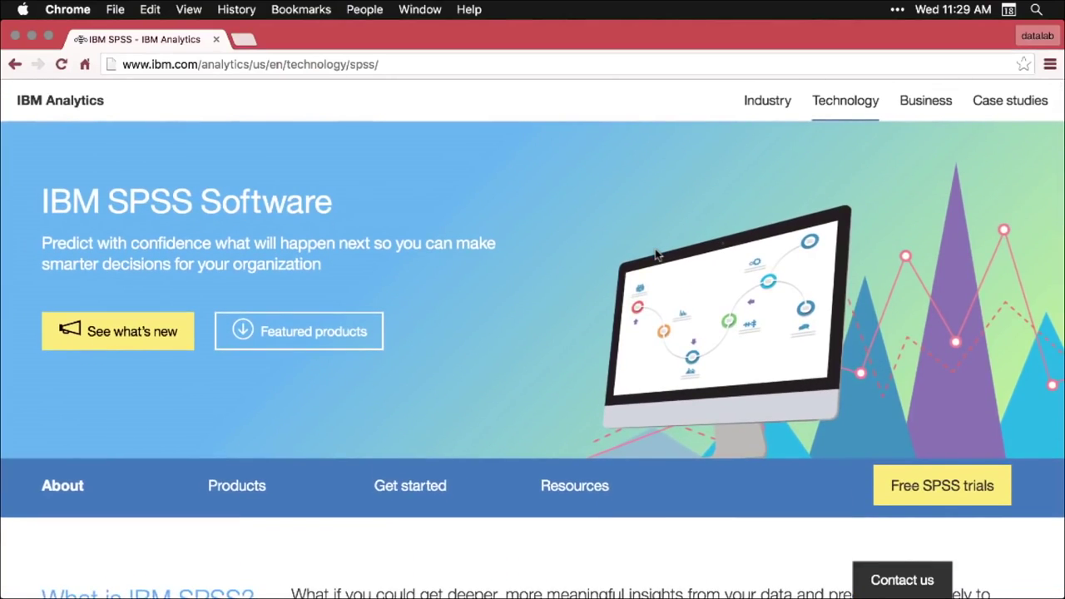
pyautogui.scroll(-1, 657, 254)
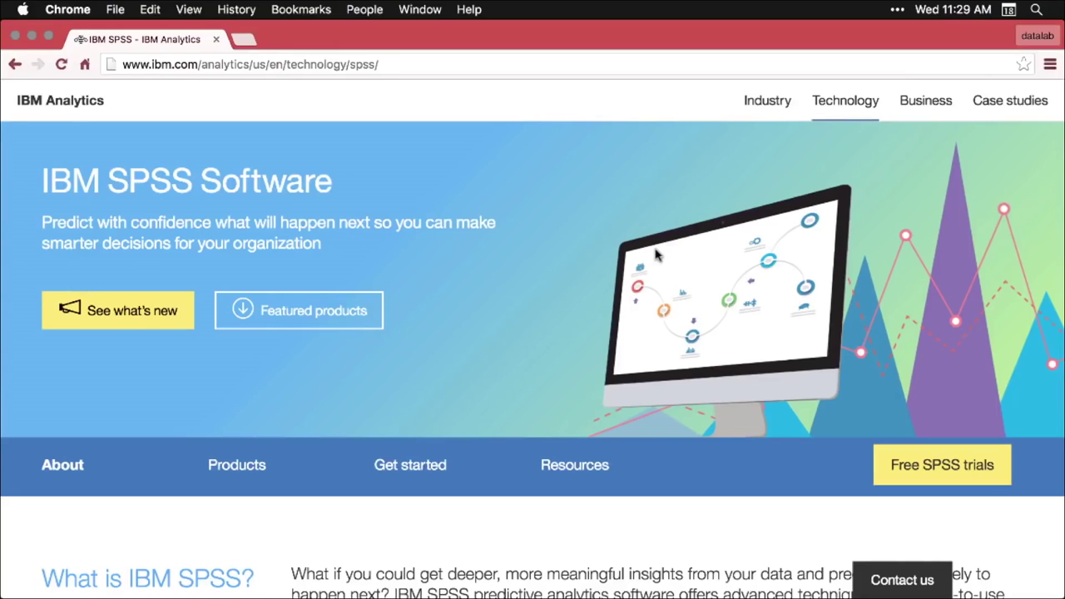
pyautogui.scroll(-5, 656, 256)
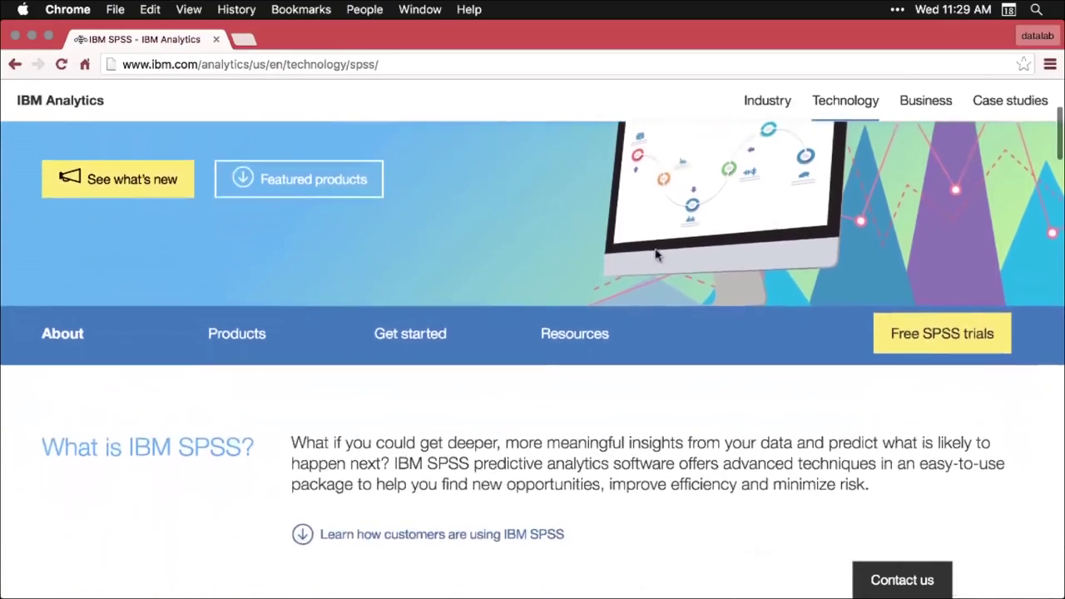
pyautogui.scroll(-10, 656, 255)
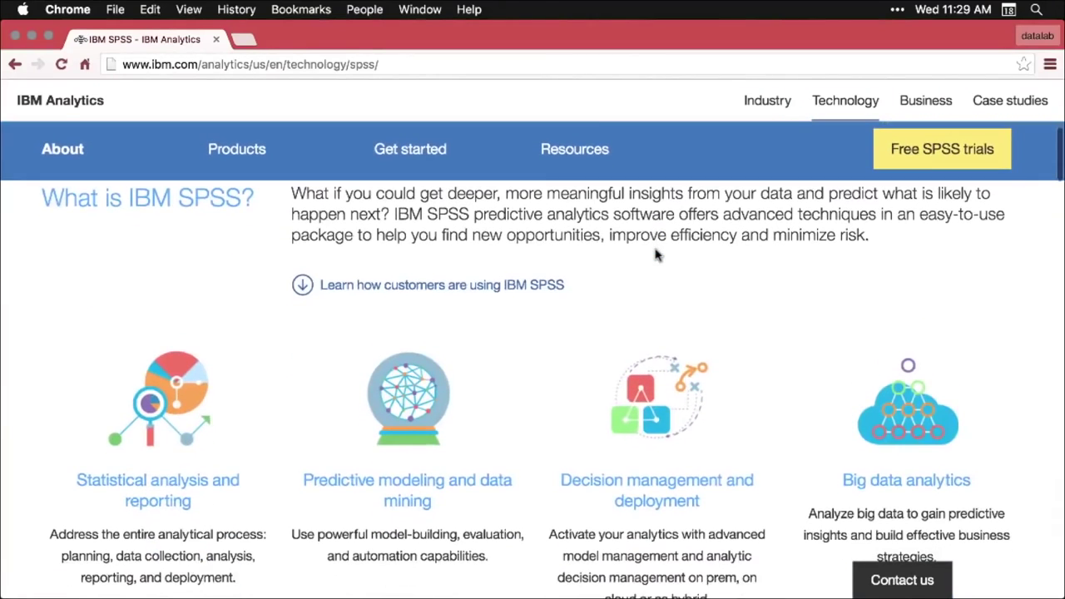
pyautogui.scroll(-4, 656, 255)
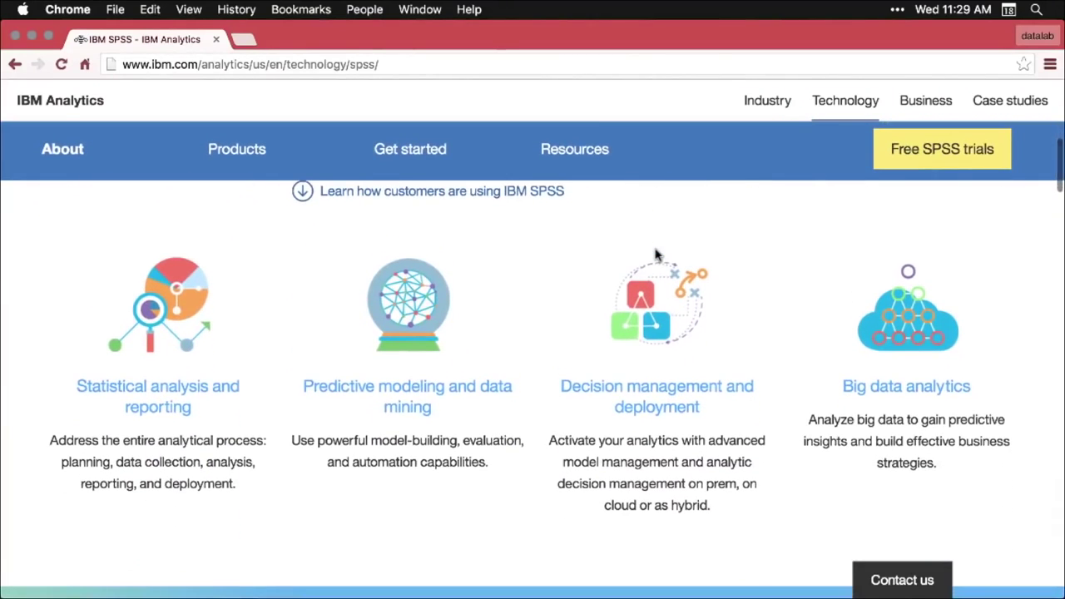
pyautogui.scroll(-2, 655, 256)
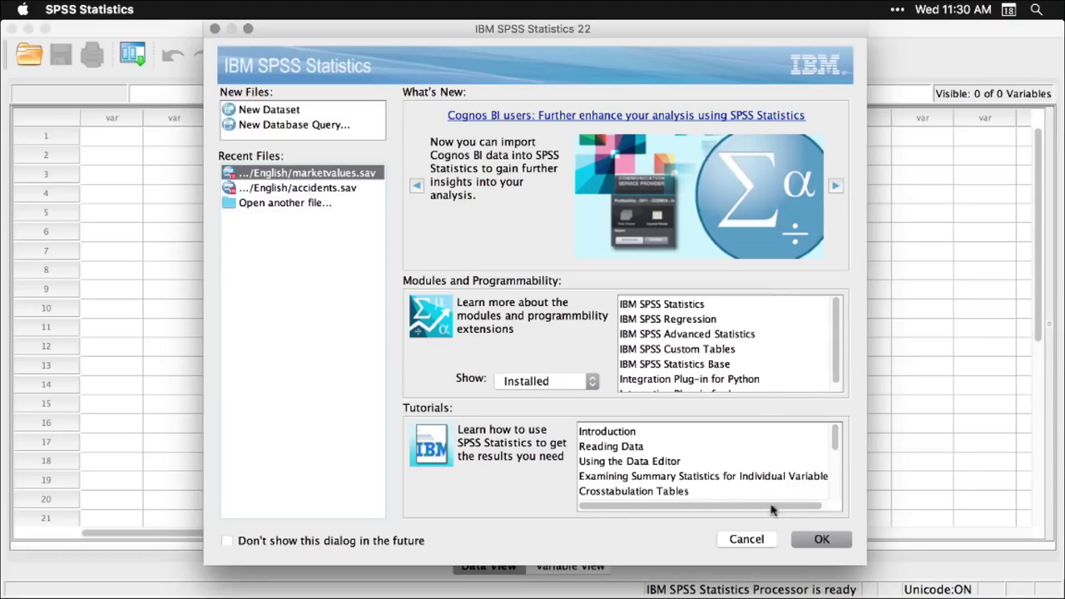
# - Cancel the SPSS welcome dialog and switch to Path Finder's Samples folder
pyautogui.click(754, 541)
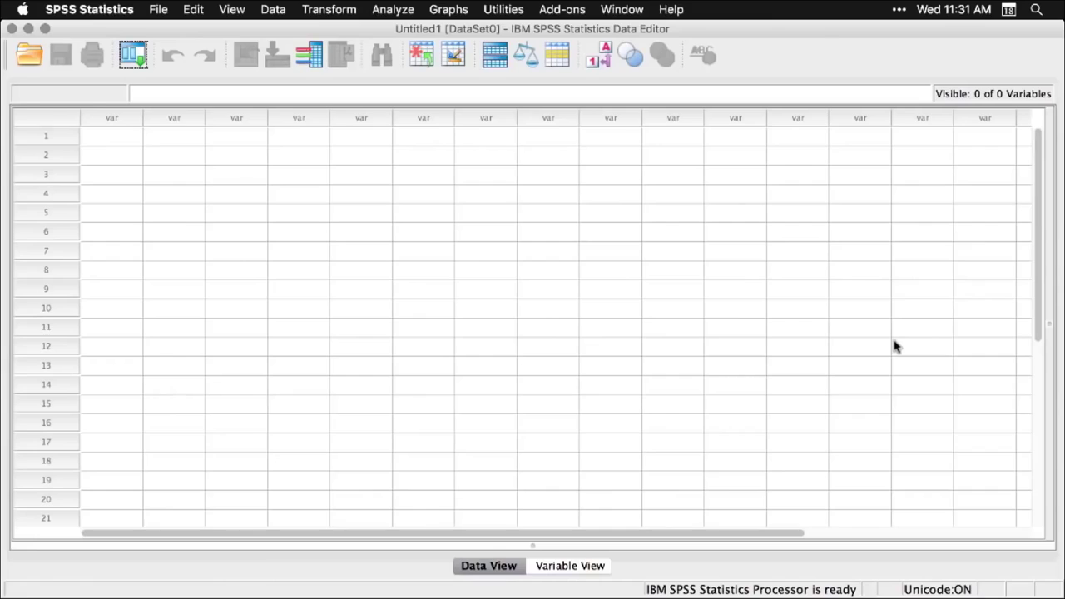
pyautogui.press('super+Tab')
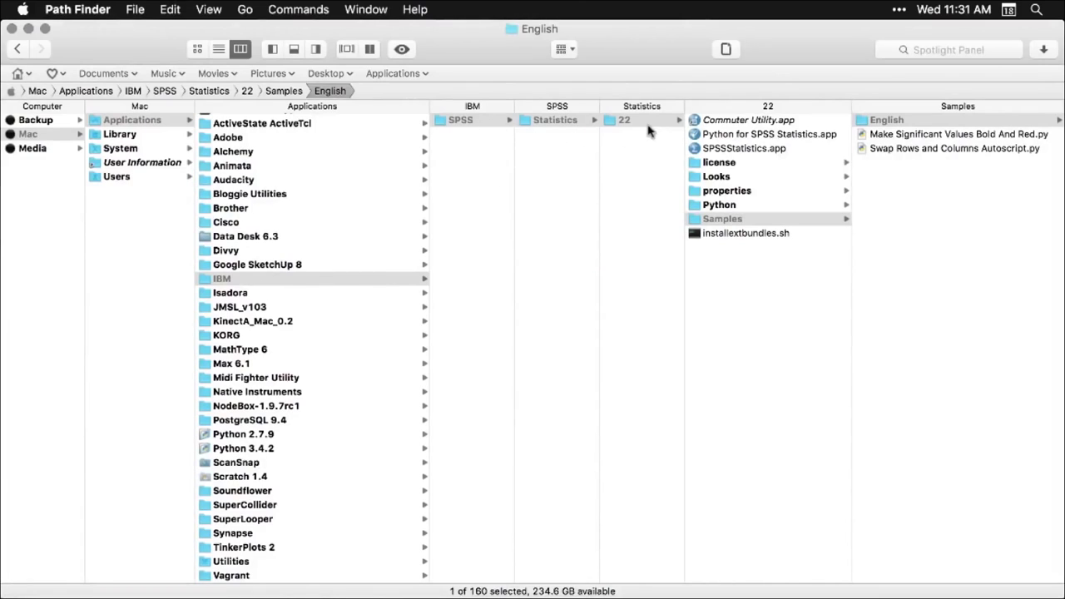
# - Open the English samples folder to list the sample data files
pyautogui.click(960, 123)
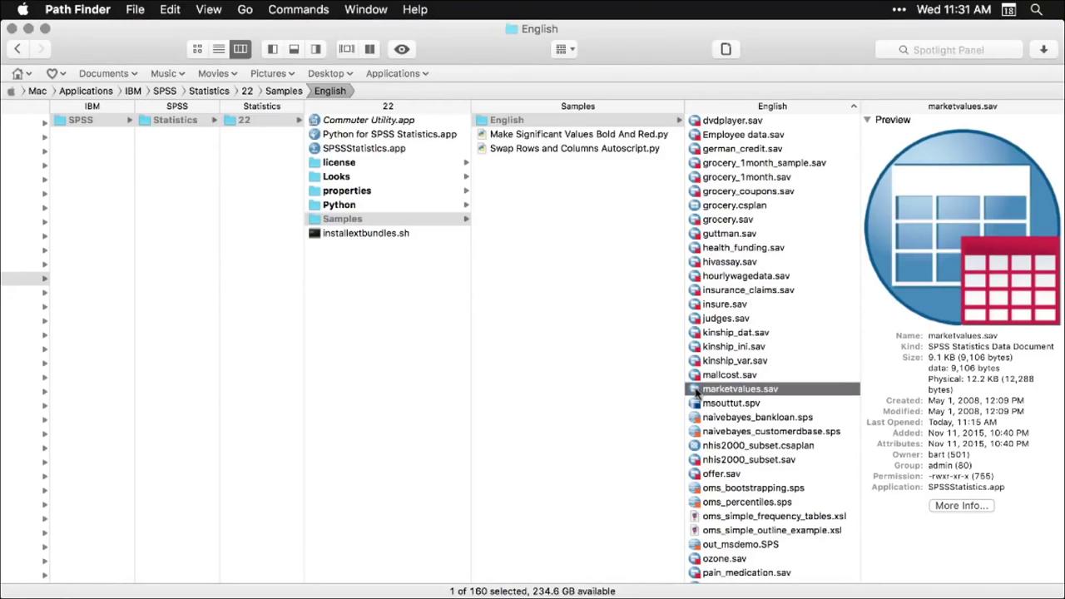
# - Open marketvalues.sav in SPSS and scroll through its house-sale rows
pyautogui.doubleClick(686, 392)
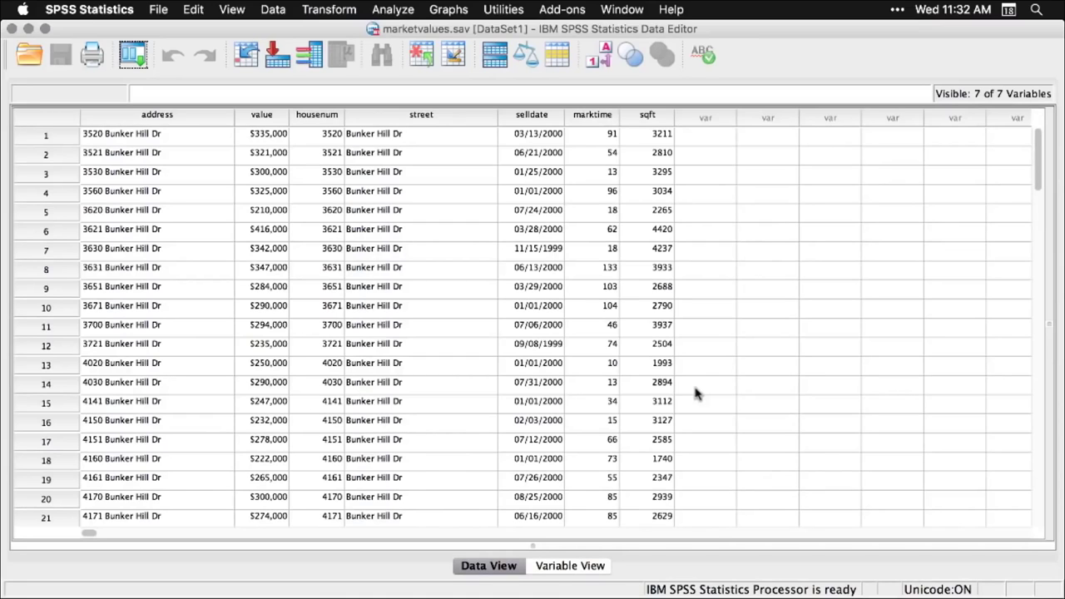
pyautogui.scroll(-6, 695, 391)
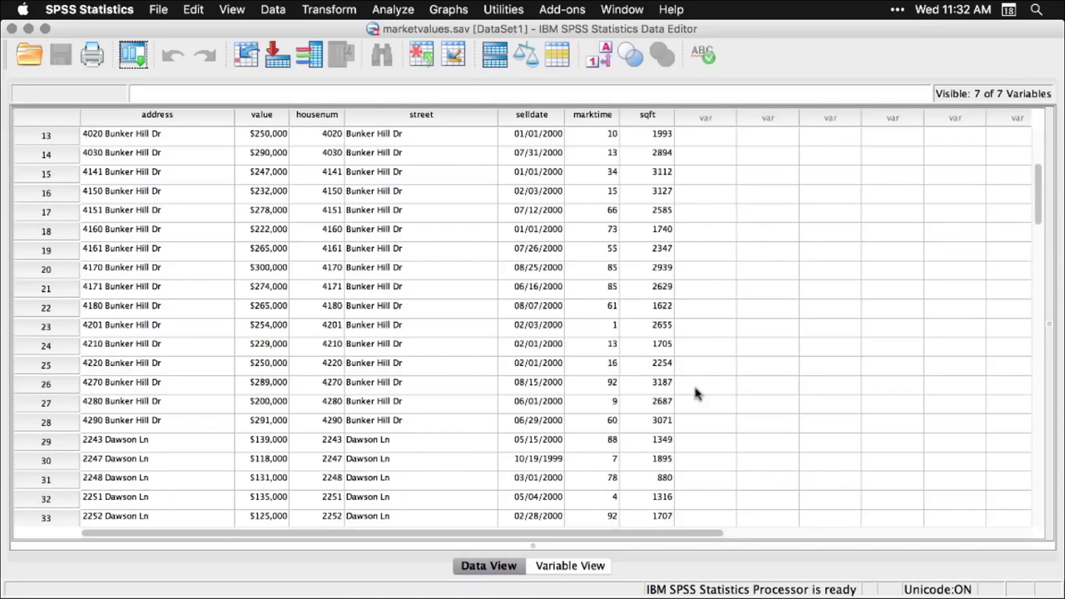
pyautogui.scroll(-12, 695, 394)
pyautogui.scroll(-10, 696, 395)
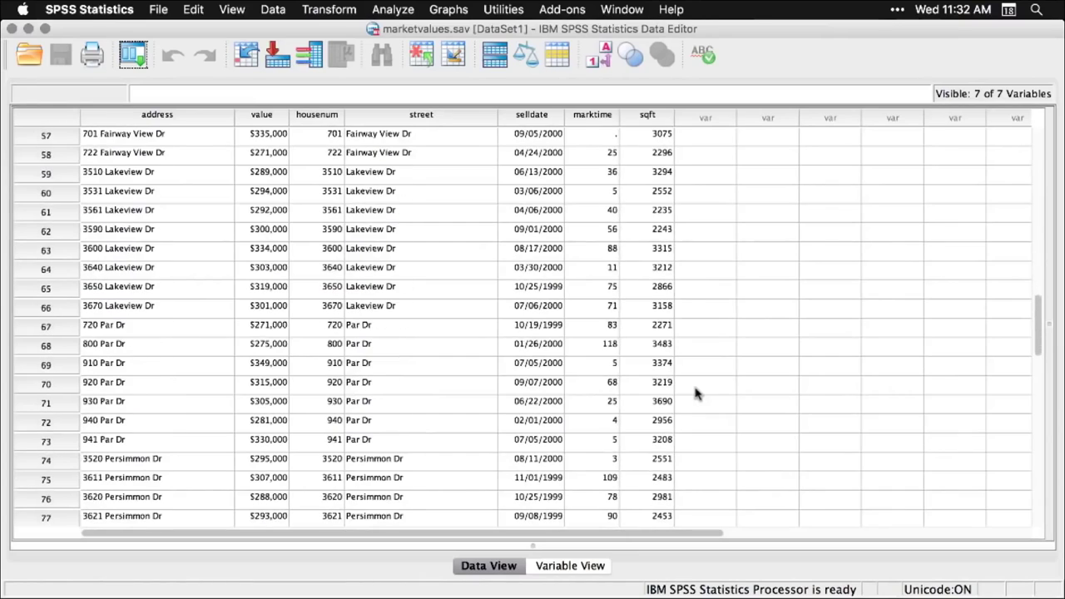
pyautogui.scroll(20, 696, 395)
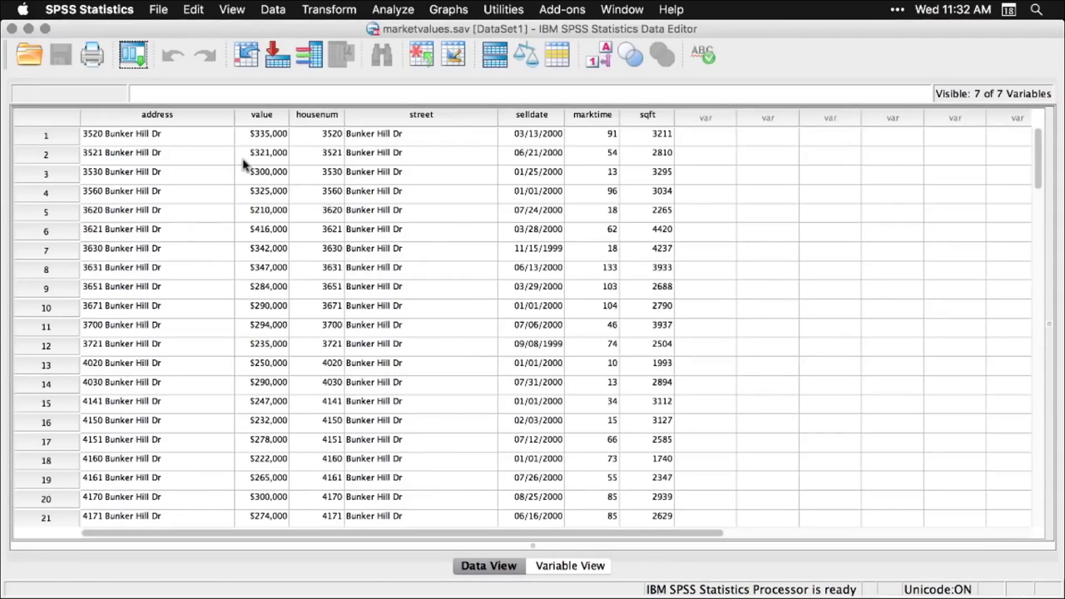
pyautogui.click(458, 10)
# - Create a Legacy Dialogs histogram of Purchase Price with Display normal curve checked
pyautogui.moveTo(471, 75)
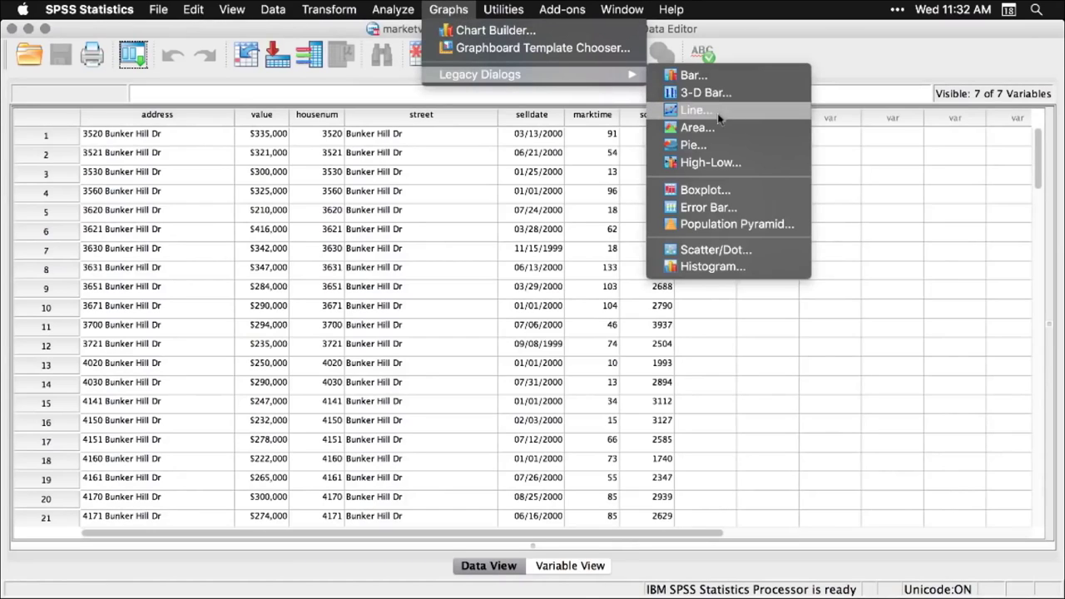
pyautogui.click(699, 268)
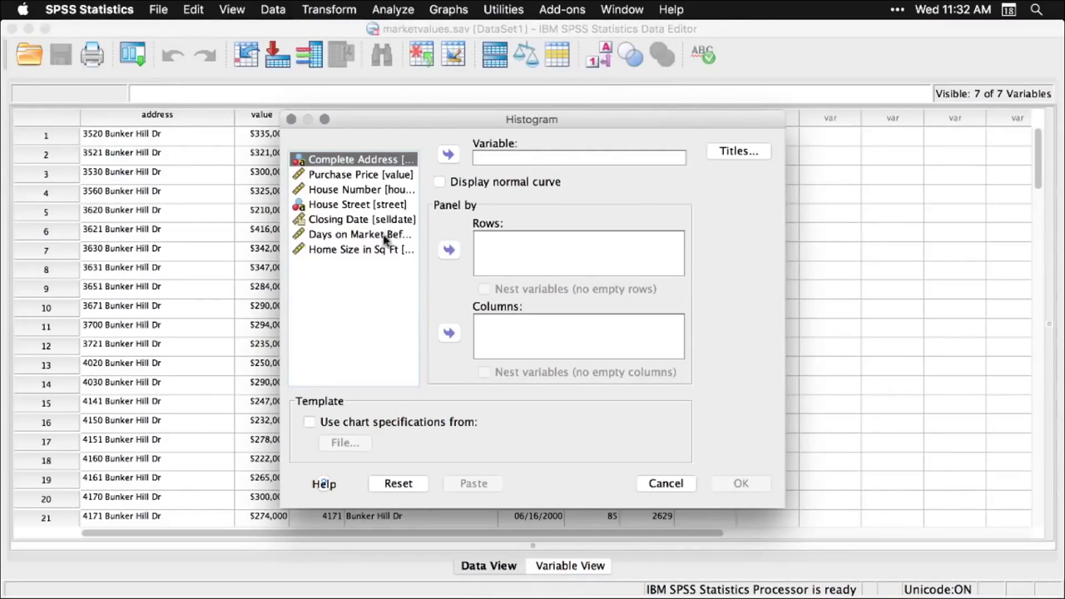
pyautogui.click(392, 176)
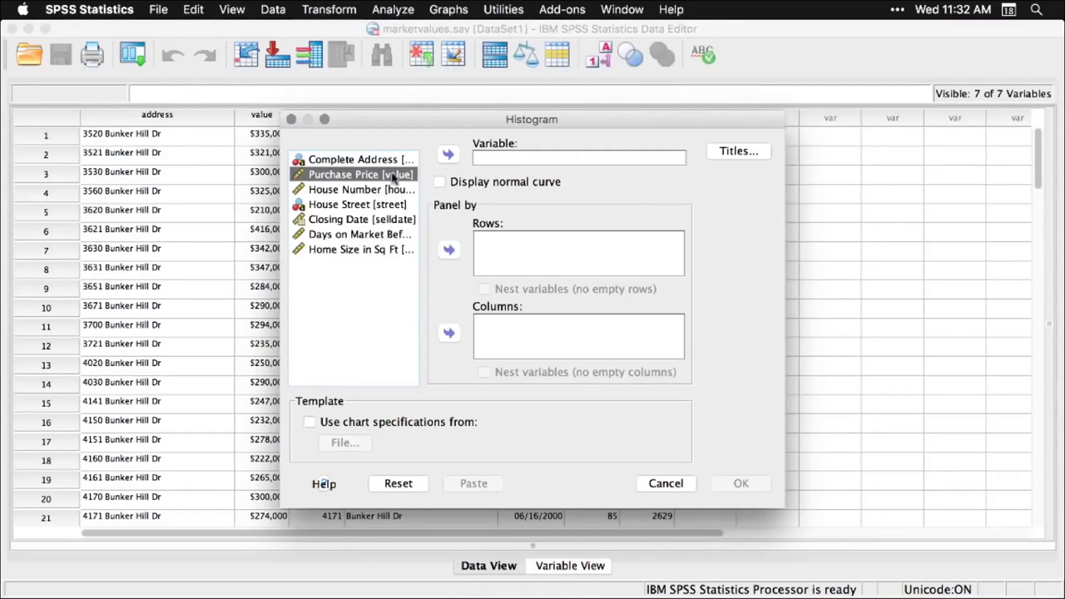
pyautogui.click(448, 155)
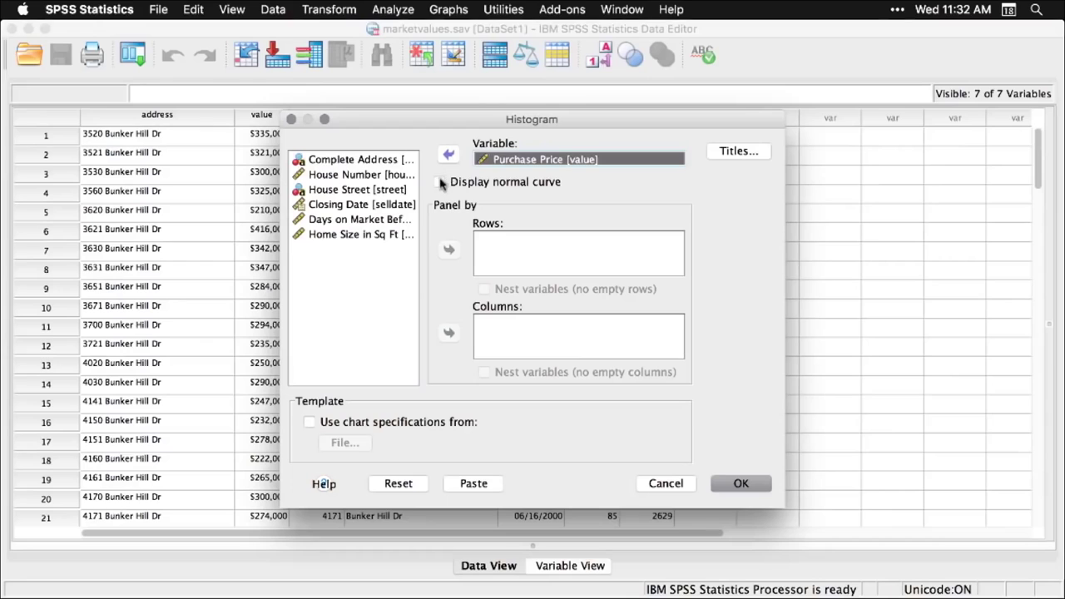
pyautogui.click(440, 183)
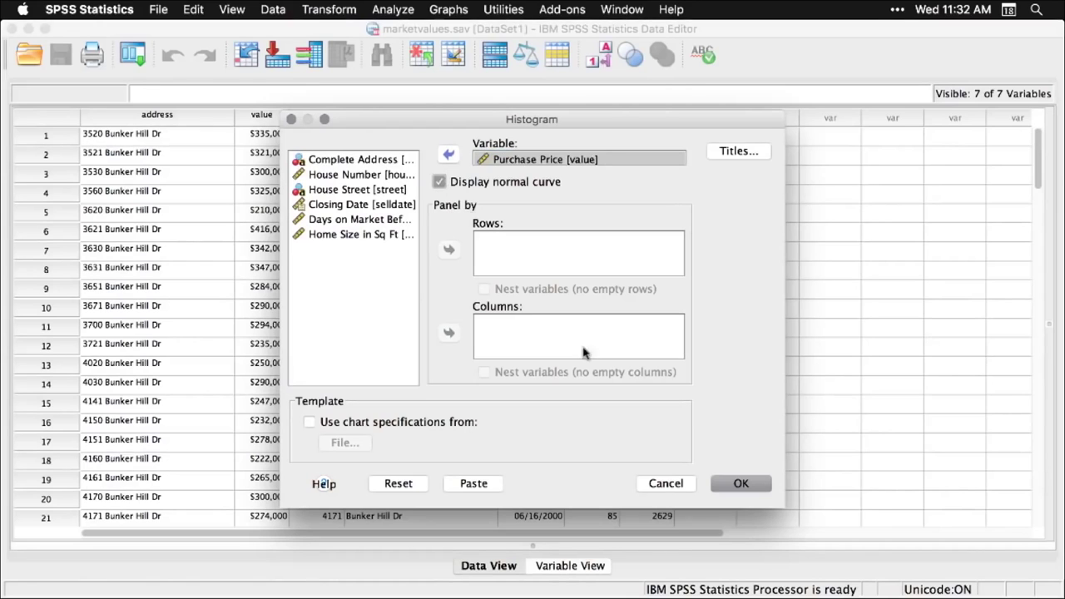
pyautogui.click(744, 485)
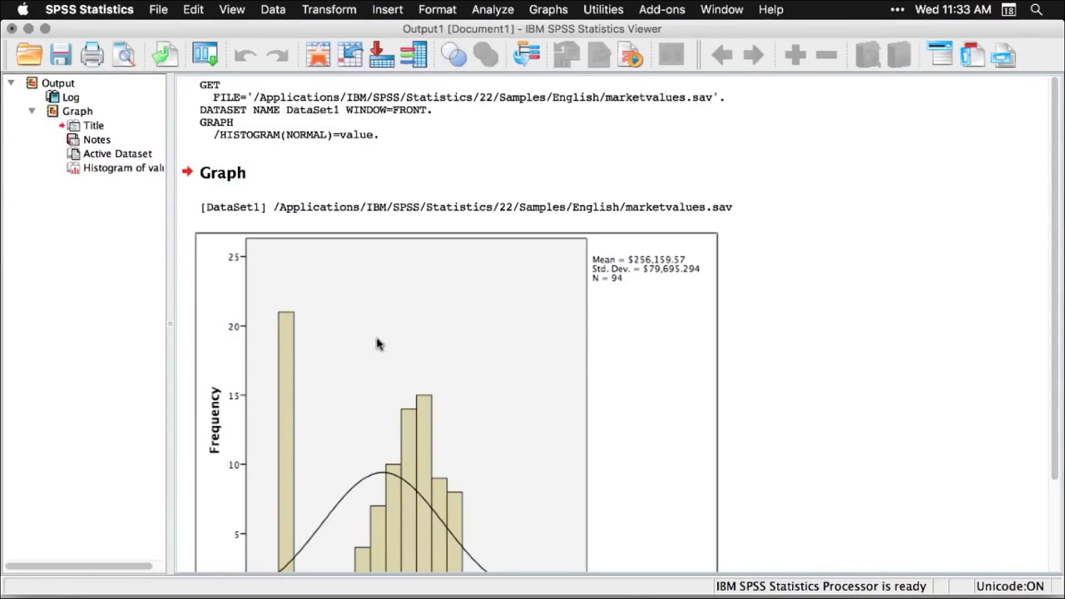
# - Look over the histogram output, then return to the marketvalues.sav Data Editor
pyautogui.hscroll(2, 106, 143)
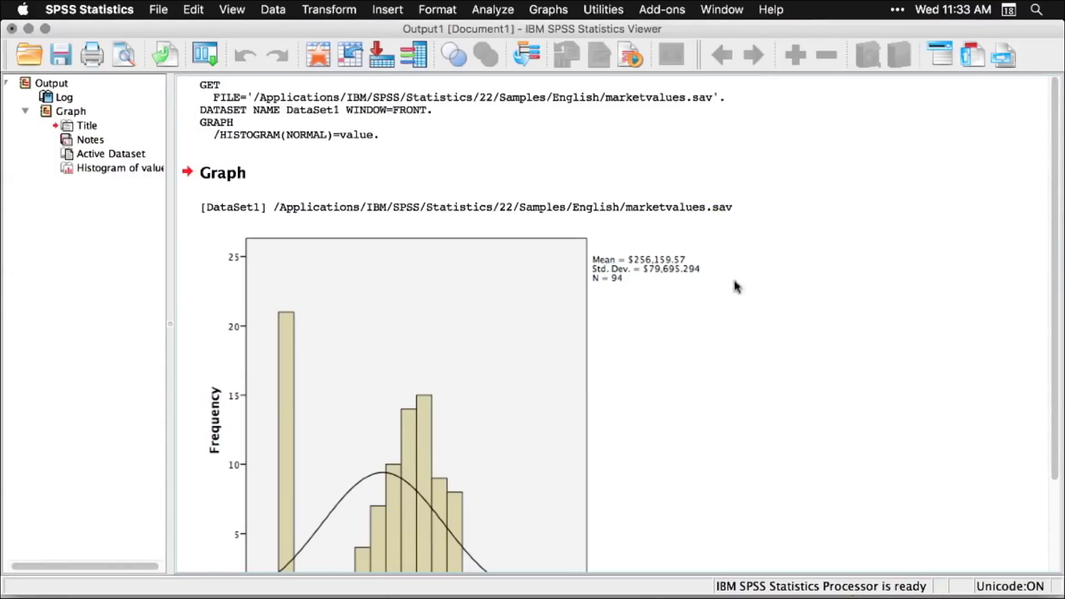
pyautogui.scroll(-3, 733, 292)
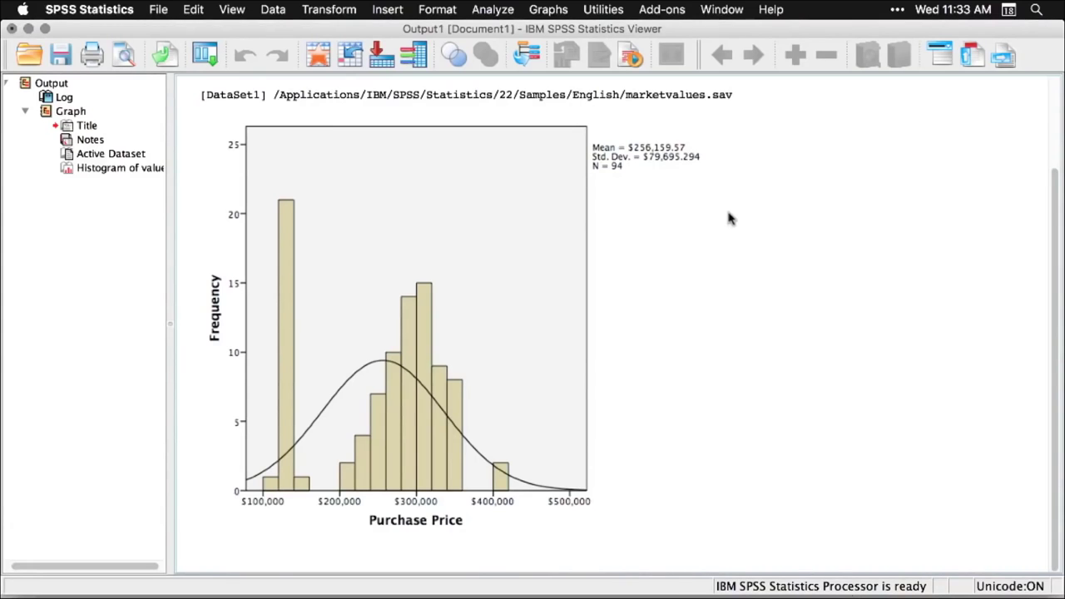
pyautogui.press('super+grave')
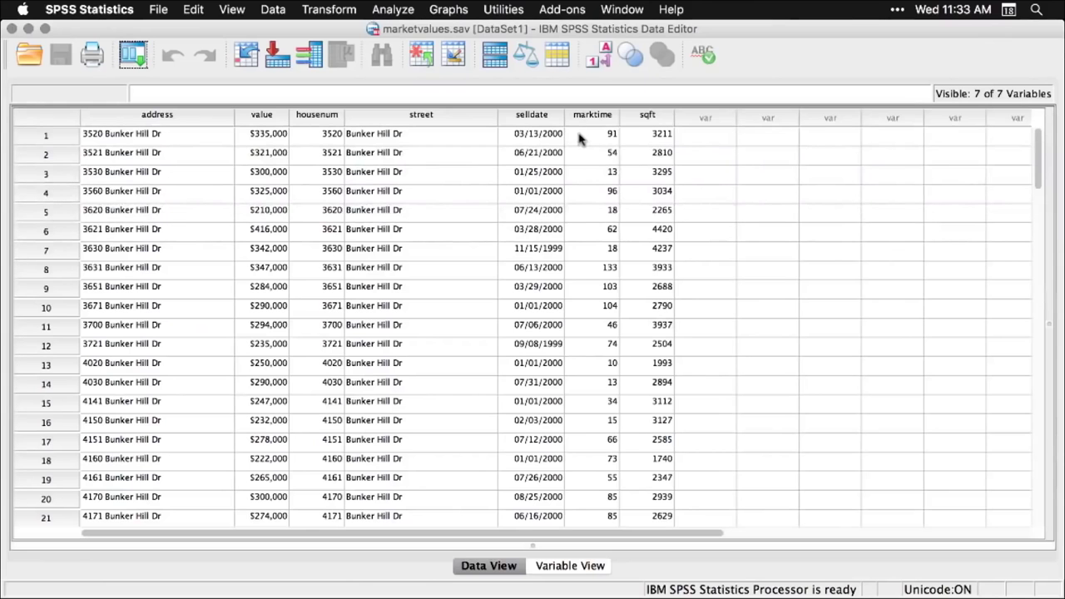
# - Run Descriptive Statistics > Explore with Purchase Price in the Dependent List
pyautogui.click(402, 10)
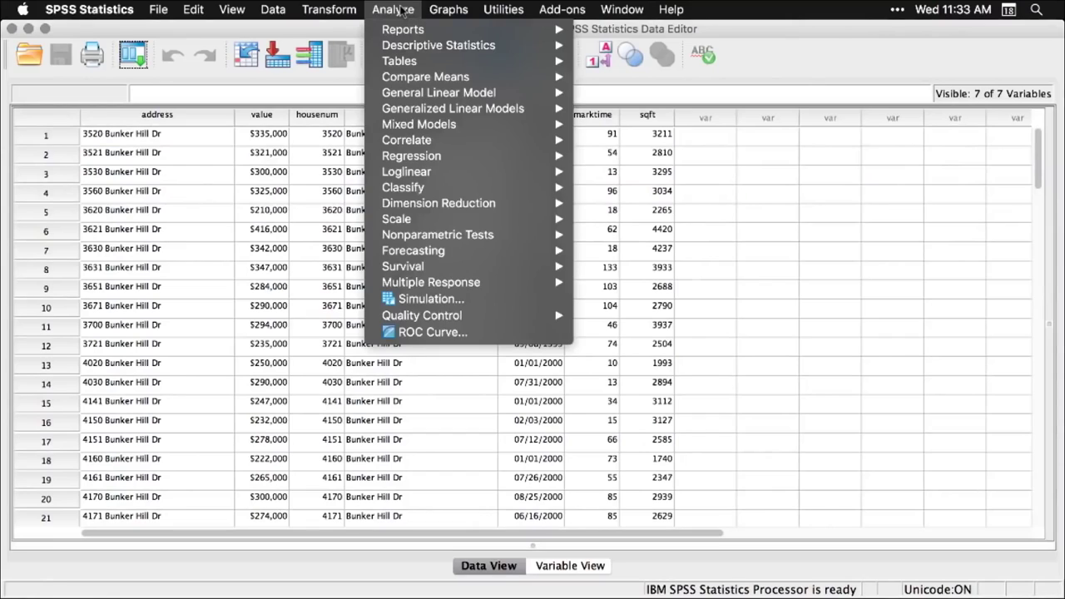
pyautogui.moveTo(404, 46)
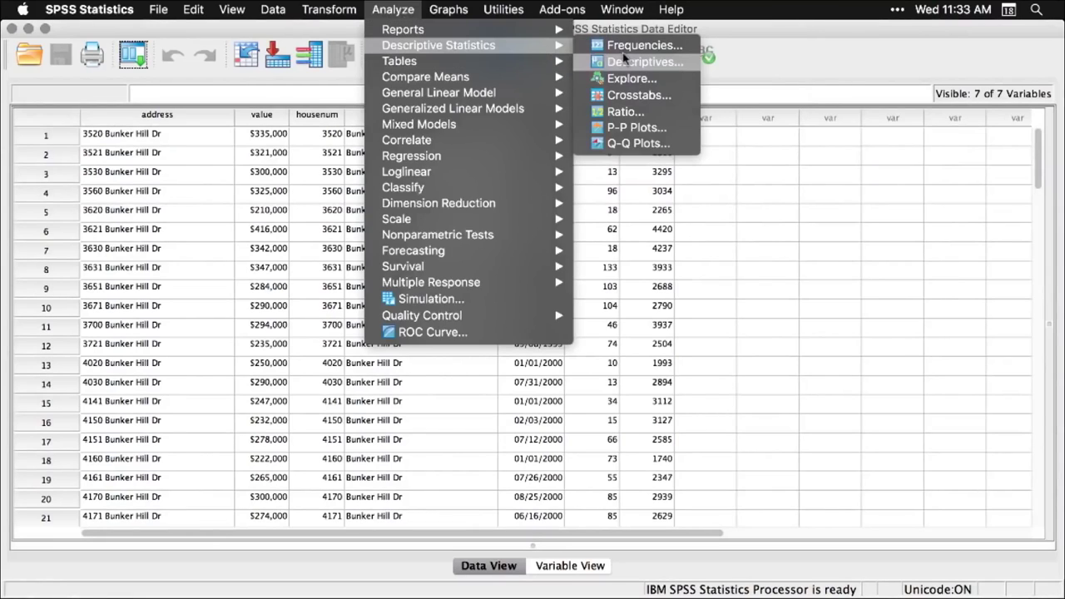
pyautogui.click(630, 79)
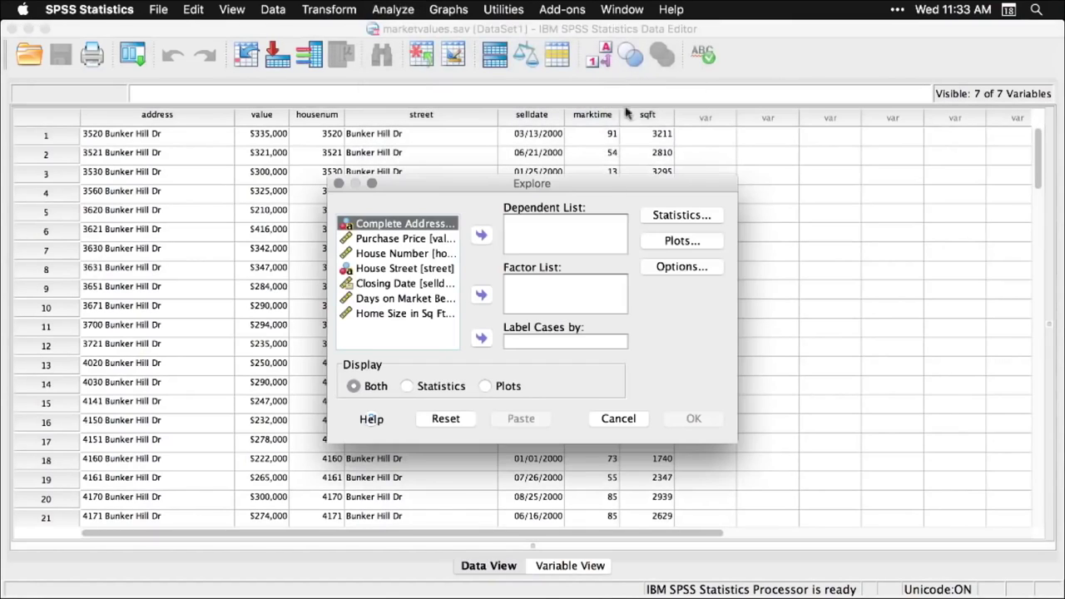
pyautogui.click(418, 240)
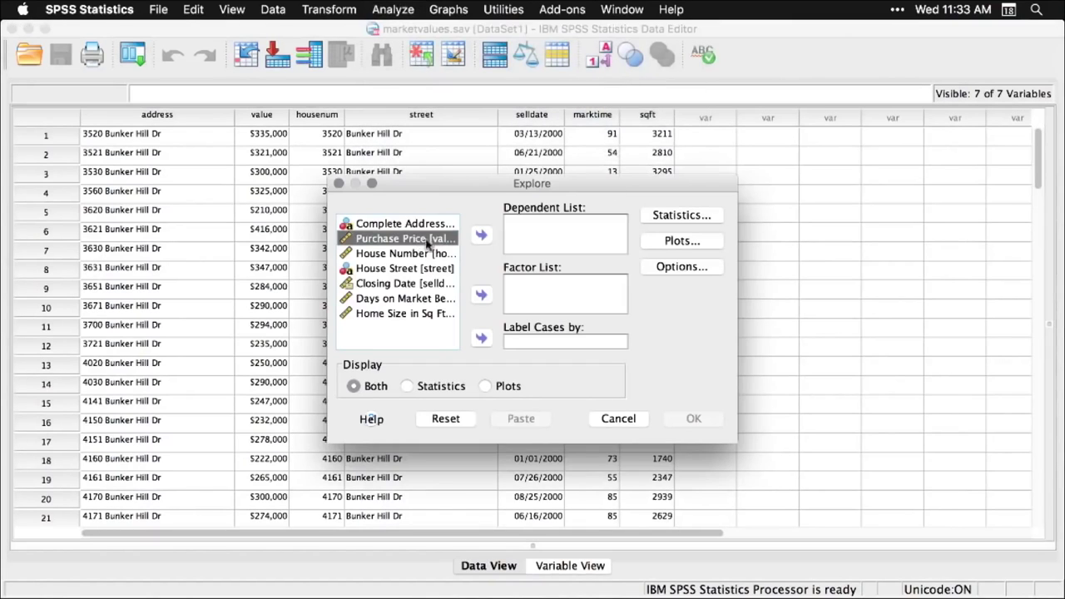
pyautogui.click(481, 237)
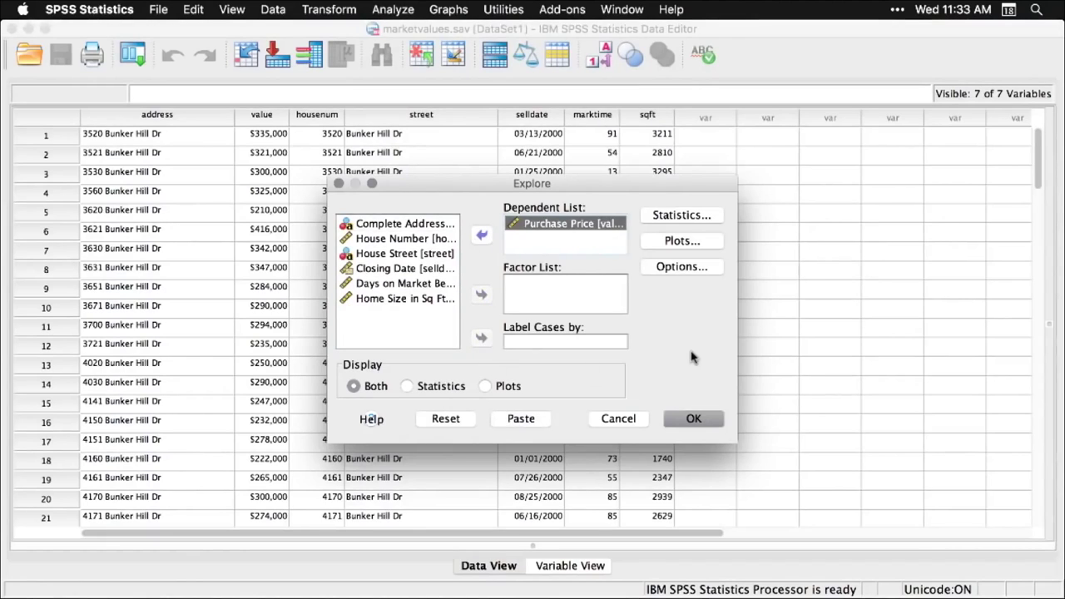
pyautogui.click(693, 420)
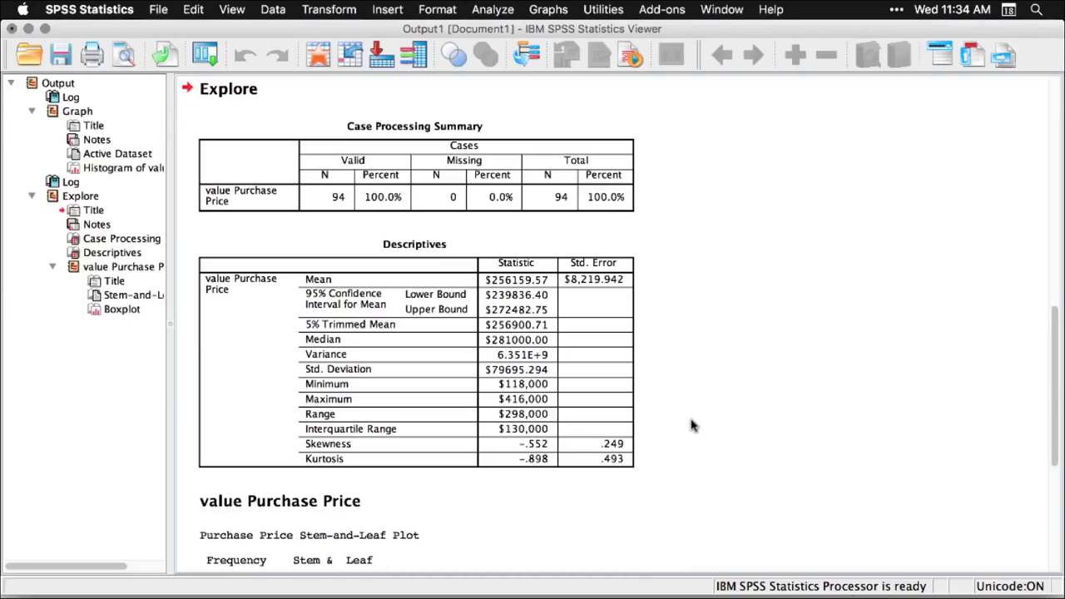
# - Review the Explore descriptives, stem-and-leaf plot and boxplot for Purchase Price
pyautogui.scroll(10, 691, 425)
pyautogui.scroll(-5, 690, 425)
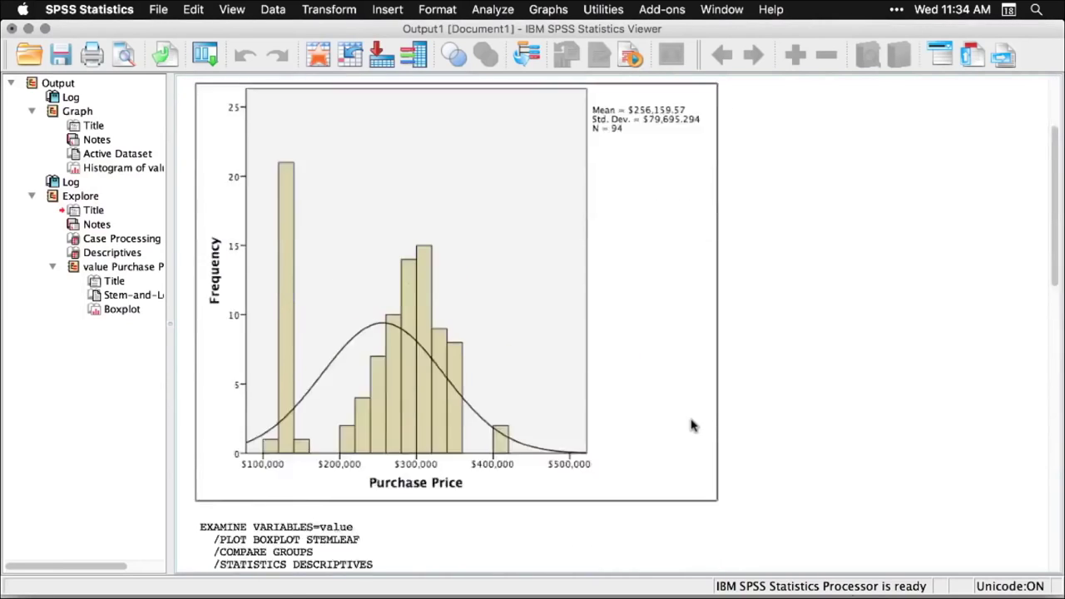
pyautogui.scroll(-3, 691, 426)
pyautogui.scroll(-5, 690, 425)
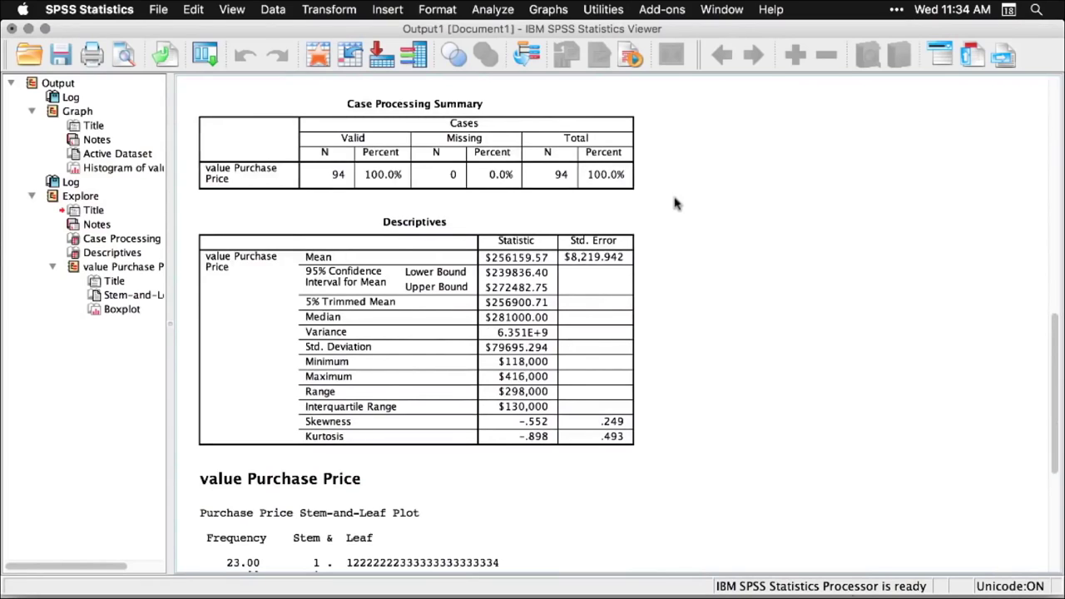
pyautogui.scroll(-9, 674, 204)
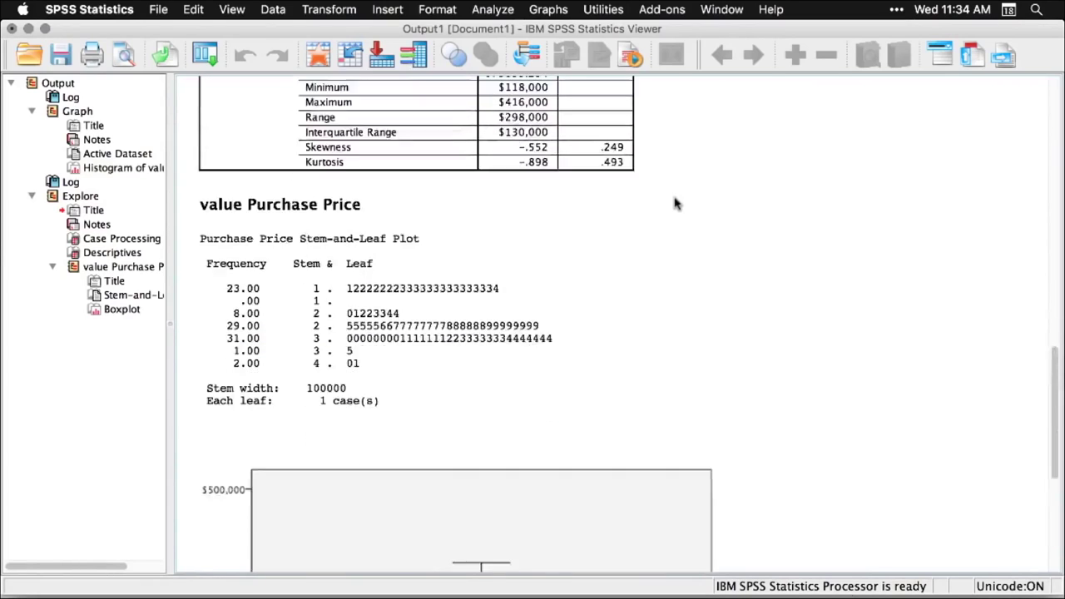
pyautogui.scroll(-4, 674, 204)
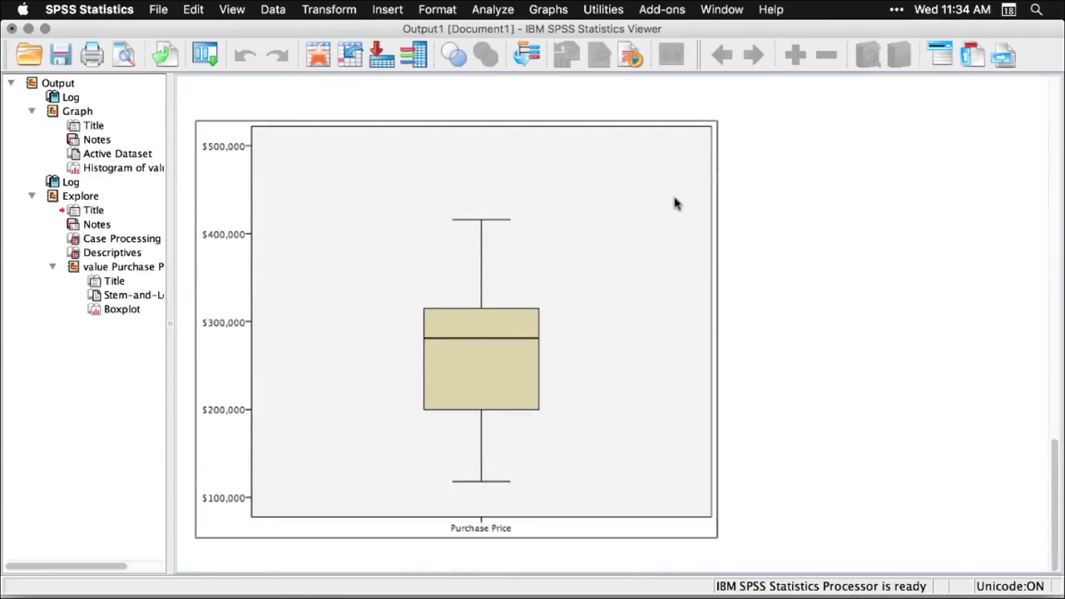
pyautogui.click(885, 294)
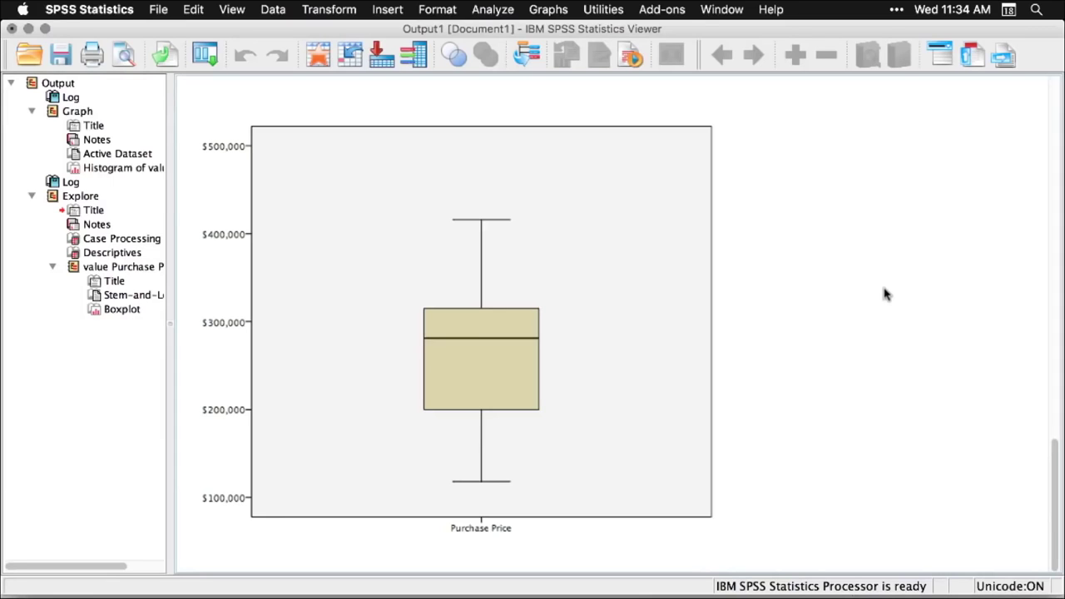
# - Go back up and select the logged GET and GRAPH syntax block
pyautogui.scroll(15, 885, 293)
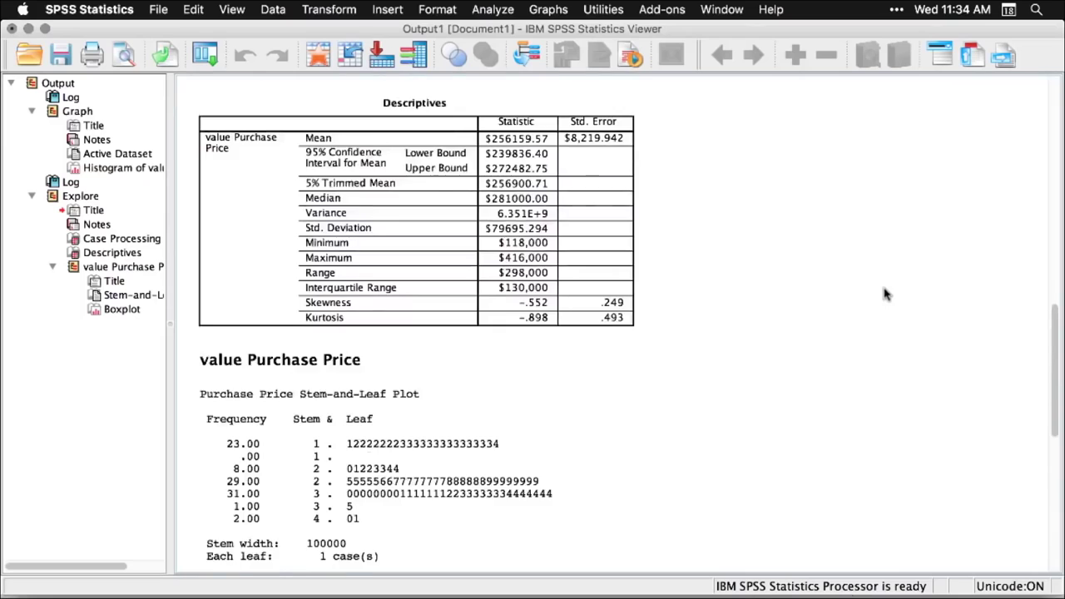
pyautogui.scroll(10, 886, 294)
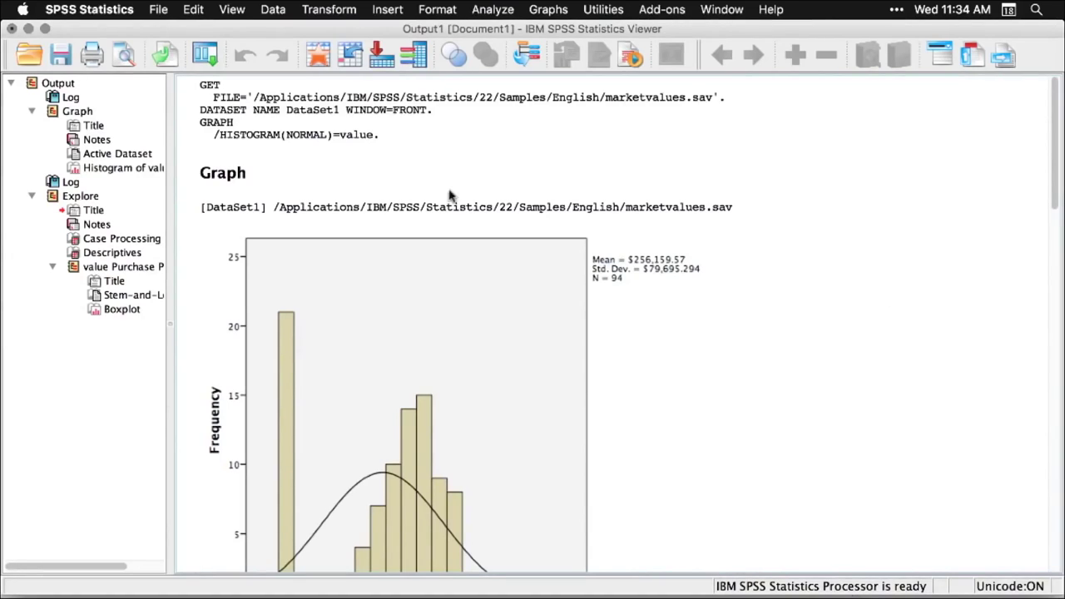
pyautogui.click(372, 137)
pyautogui.scroll(-3, 815, 362)
pyautogui.scroll(-15, 816, 362)
pyautogui.scroll(4, 816, 362)
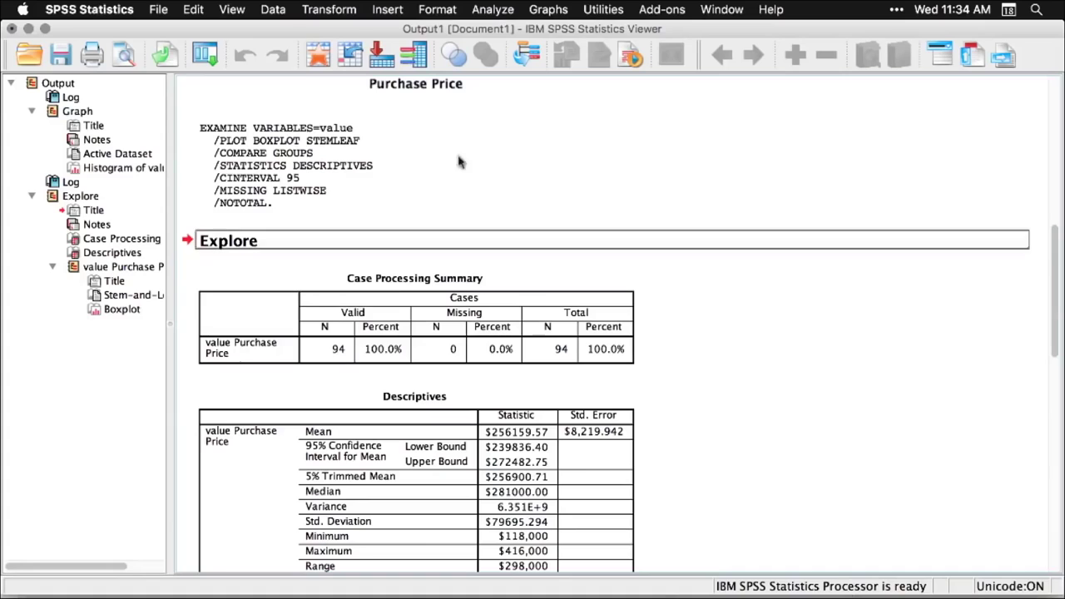
# - Create a new syntax file and collapse the lower pane so the editor fills the window
pyautogui.click(158, 10)
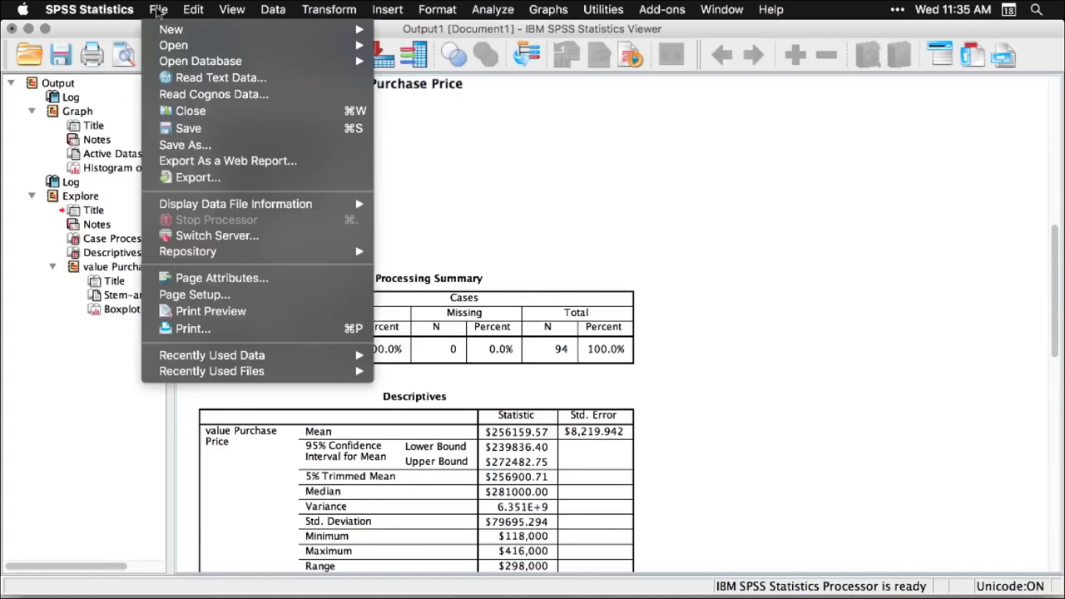
pyautogui.moveTo(177, 29)
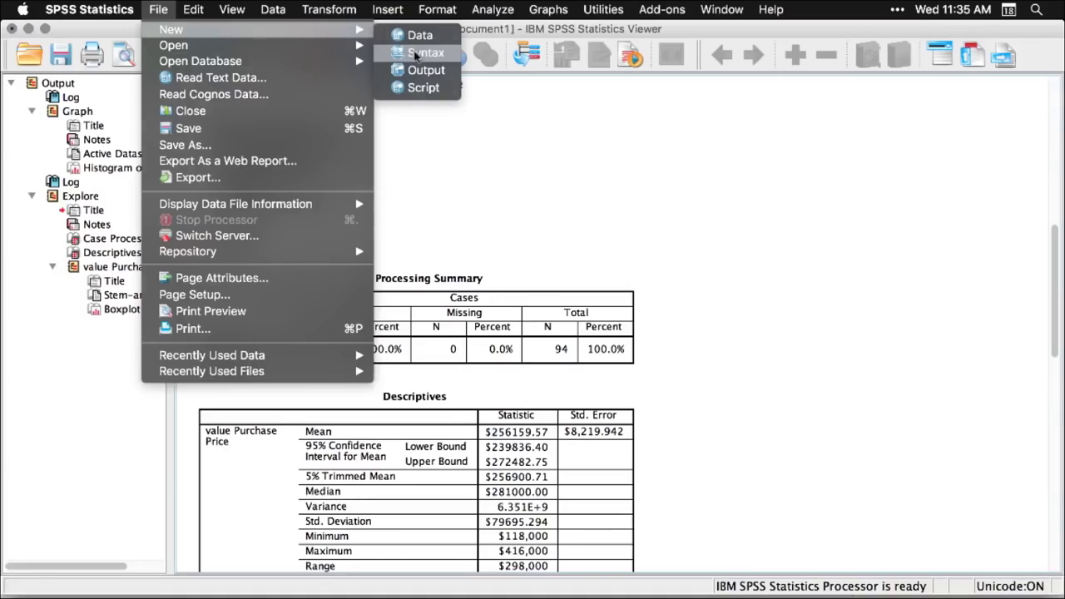
pyautogui.click(423, 52)
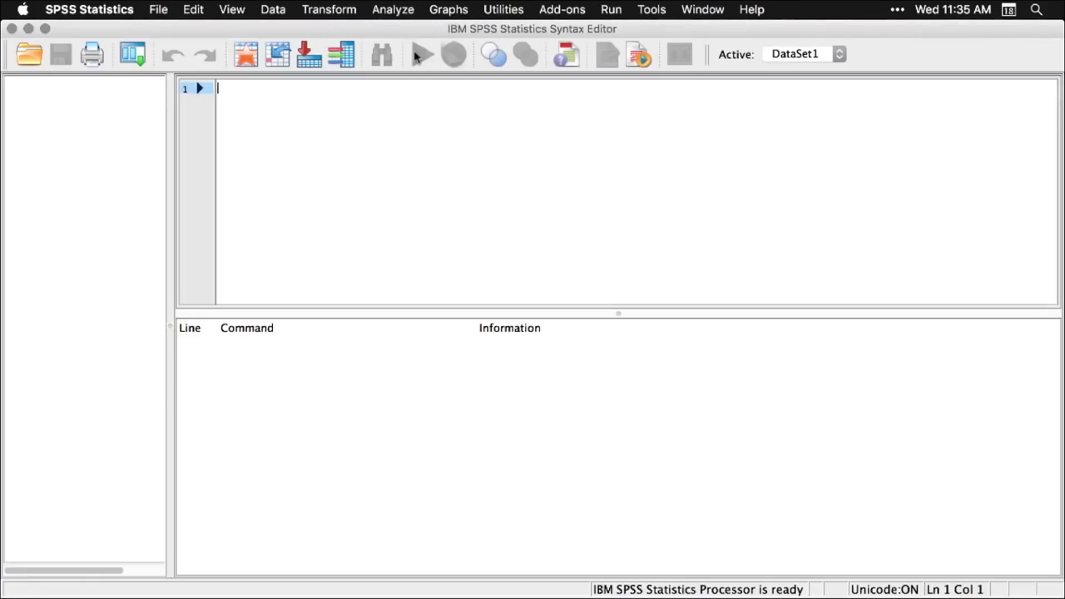
pyautogui.doubleClick(618, 313)
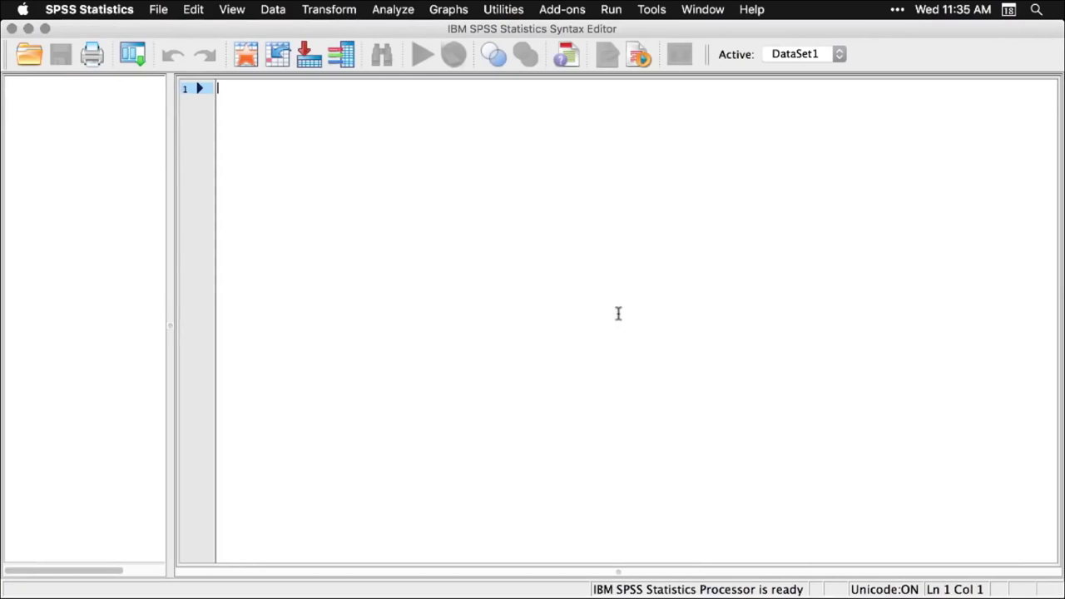
# - Paste the Explore command for Purchase Price into the syntax editor
pyautogui.click(408, 12)
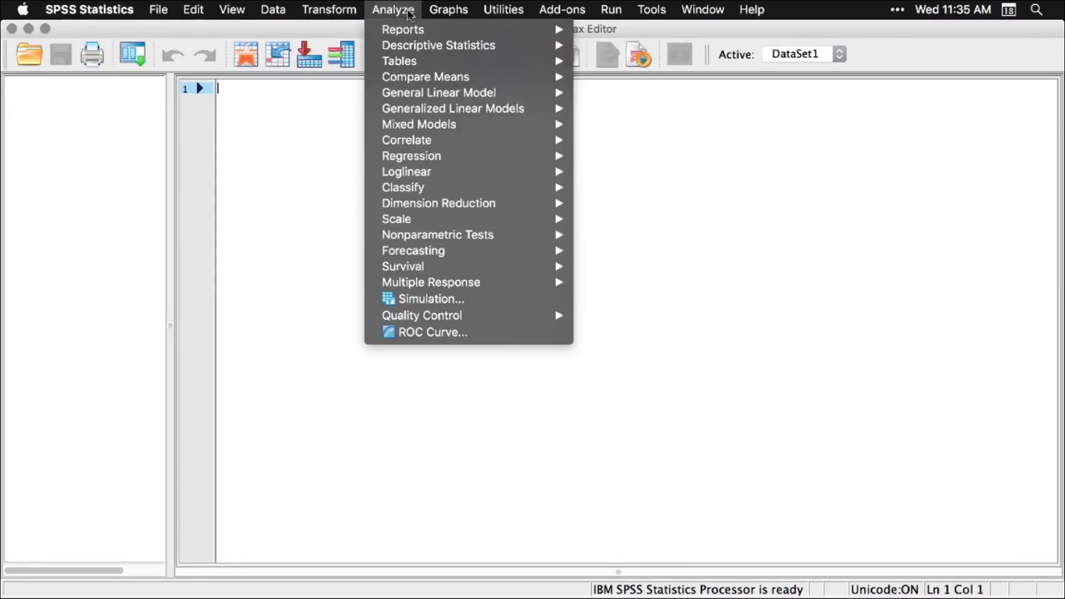
pyautogui.moveTo(450, 47)
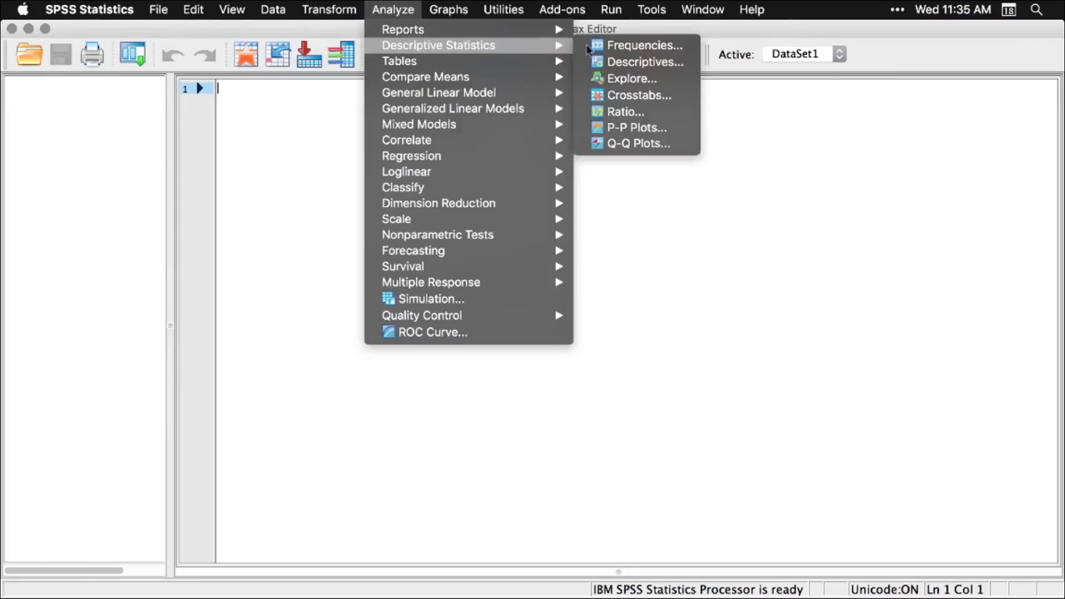
pyautogui.click(632, 80)
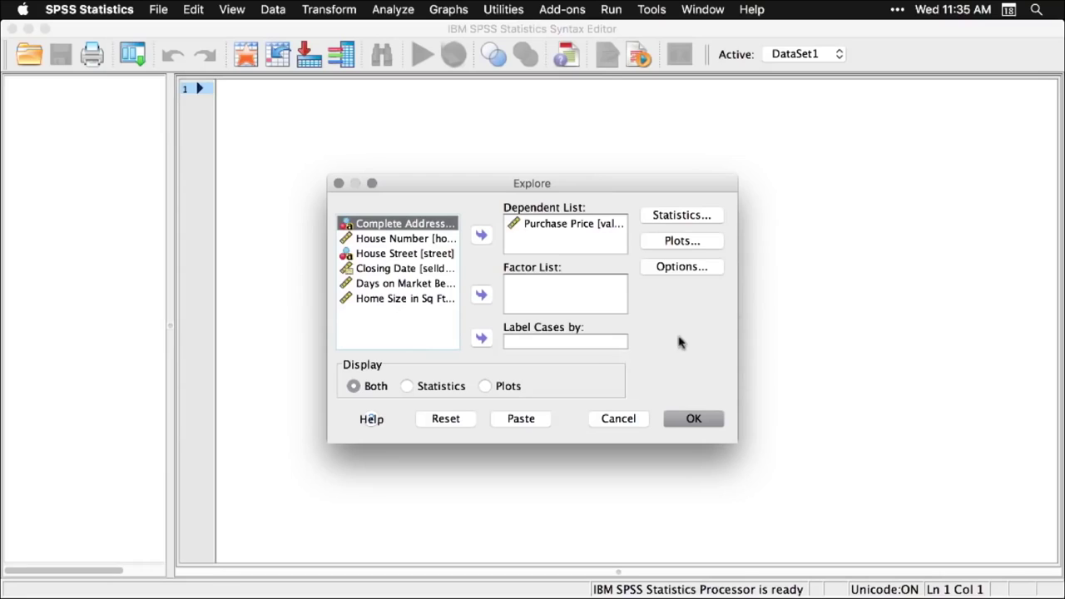
pyautogui.click(525, 424)
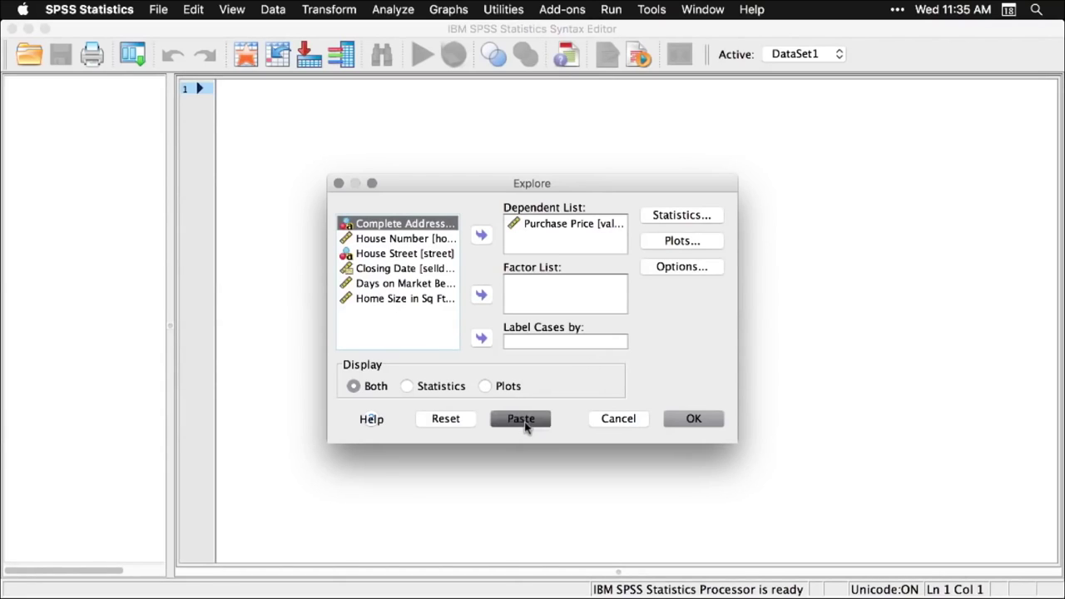
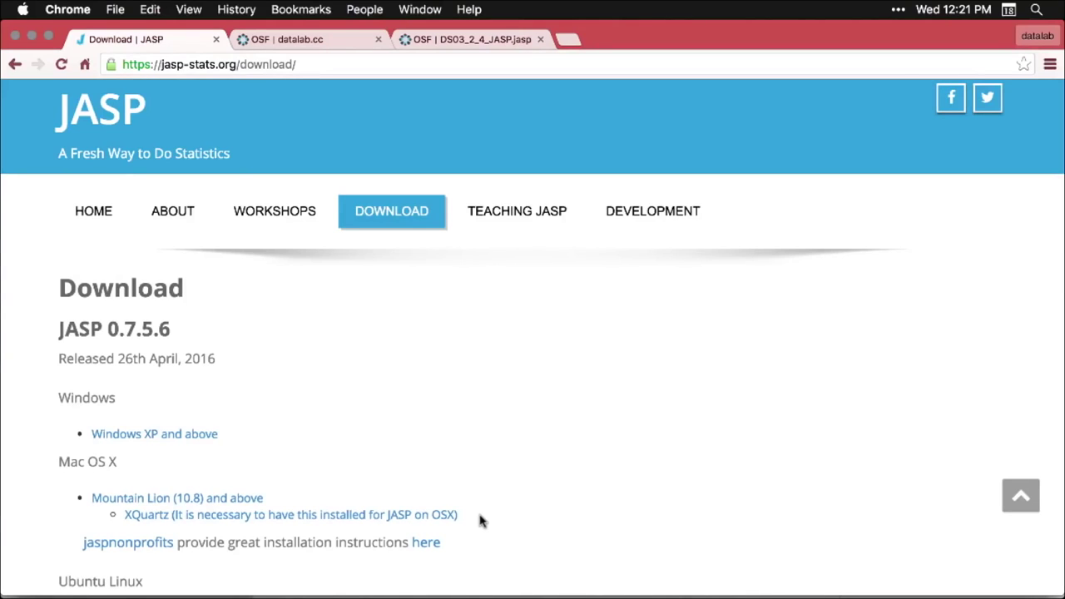
# - Leave the JASP website in Chrome and bring up the JASP 0.7.5.6 Welcome screen
pyautogui.scroll(-5, 479, 520)
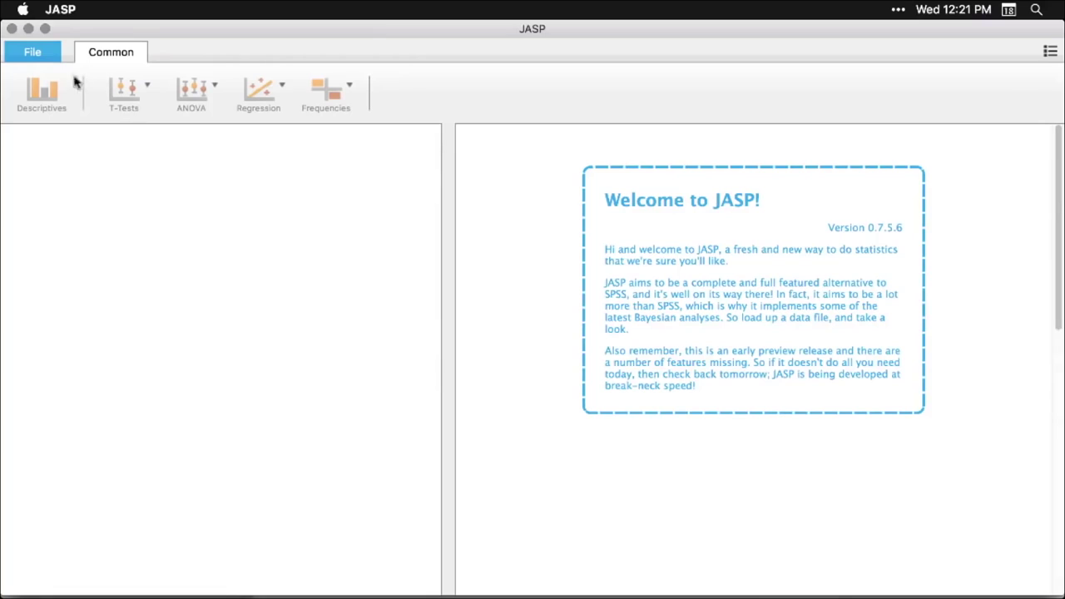
# - Load the Big 5 example data set, widen the data grid, and start a Descriptives analysis
pyautogui.click(35, 55)
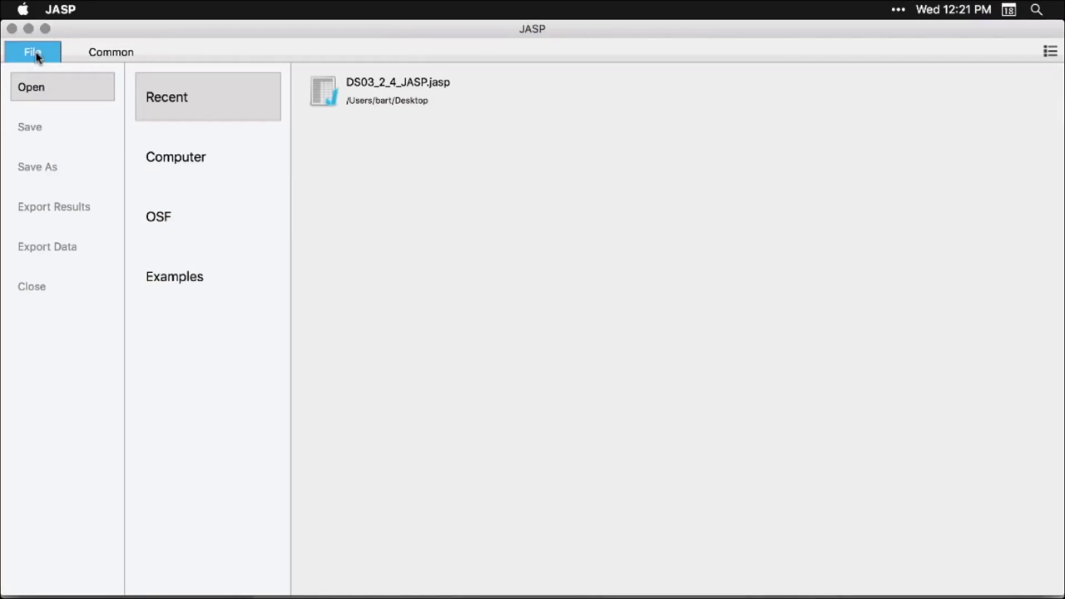
pyautogui.click(175, 283)
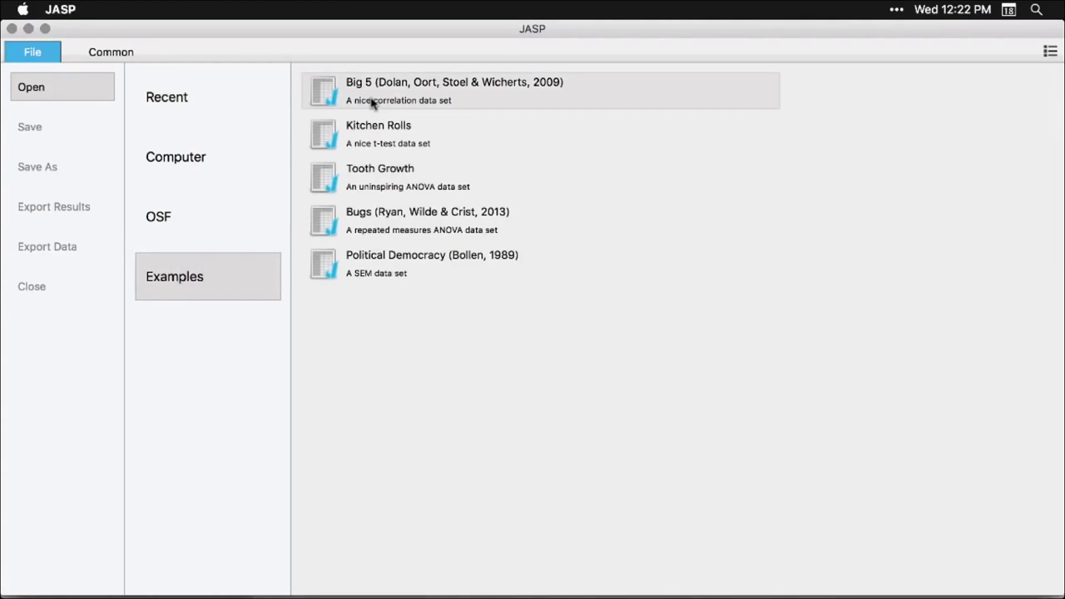
pyautogui.click(511, 103)
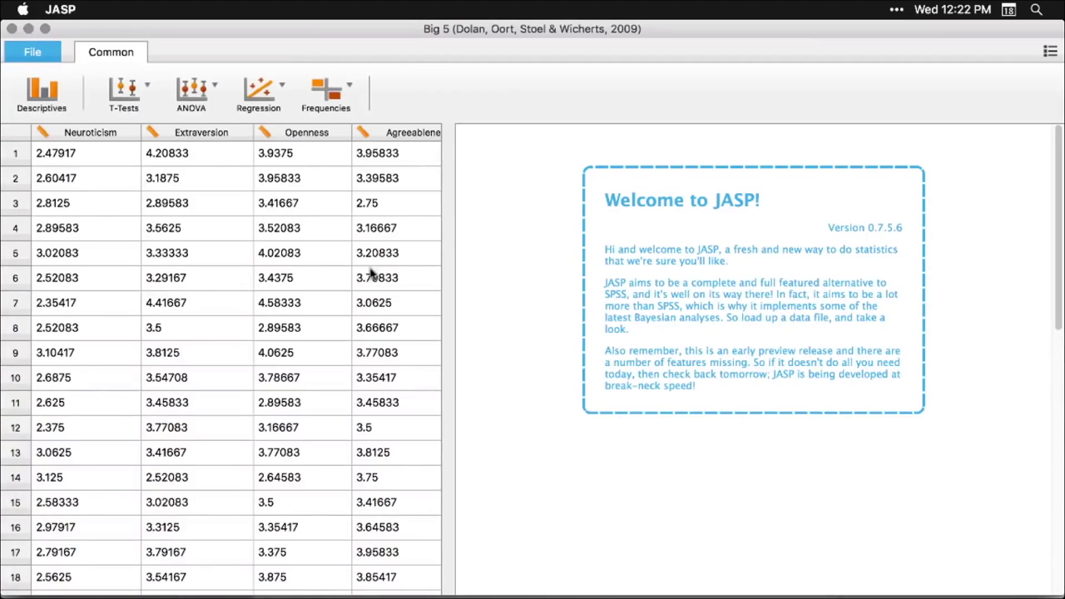
pyautogui.moveTo(445, 350); pyautogui.dragTo(397, 364)
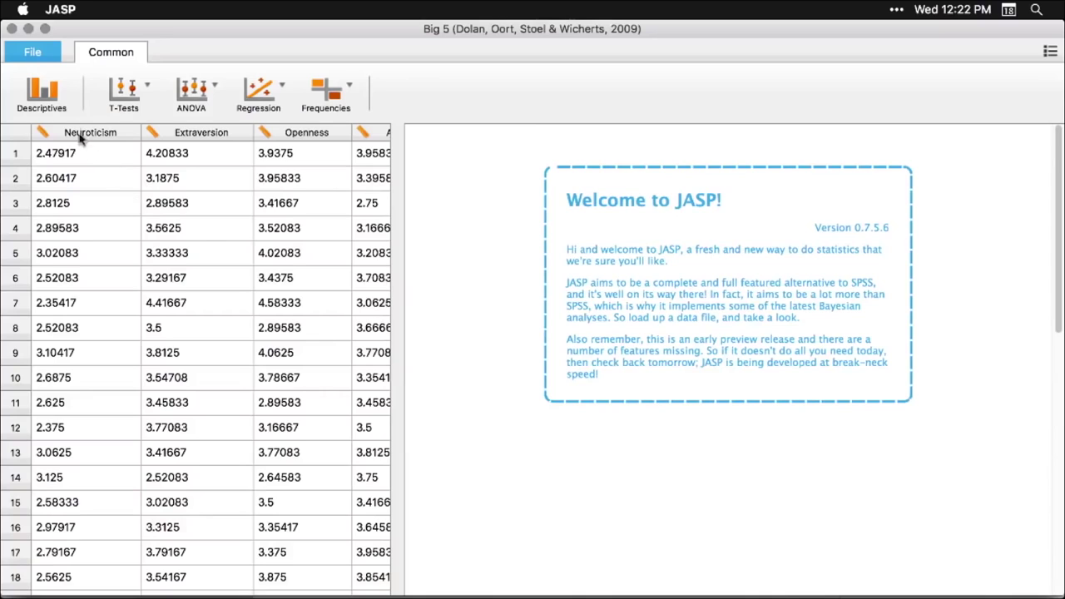
pyautogui.click(56, 100)
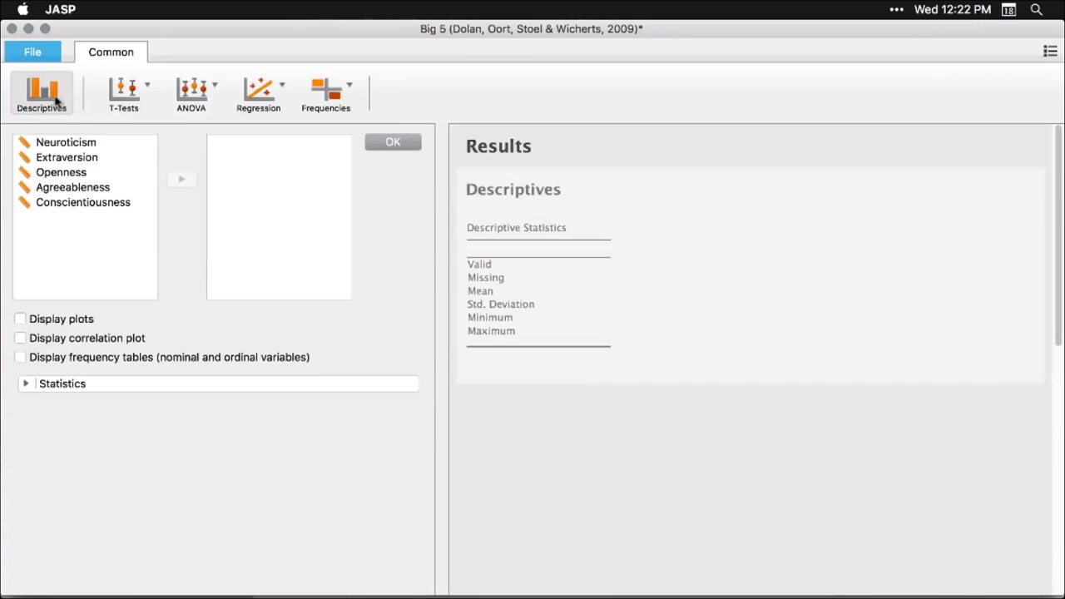
# - Add Neuroticism through Conscientiousness to Descriptives with Quartiles, Median and distribution plots
pyautogui.click(64, 145)
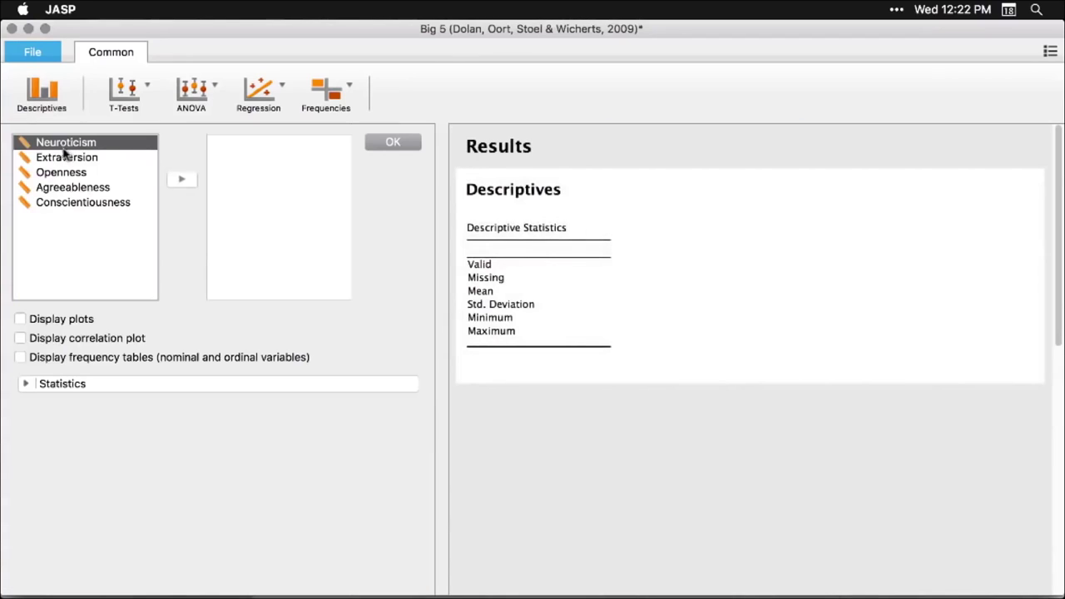
pyautogui.keyDown('shift'); pyautogui.click(61, 207); pyautogui.keyUp('shift')
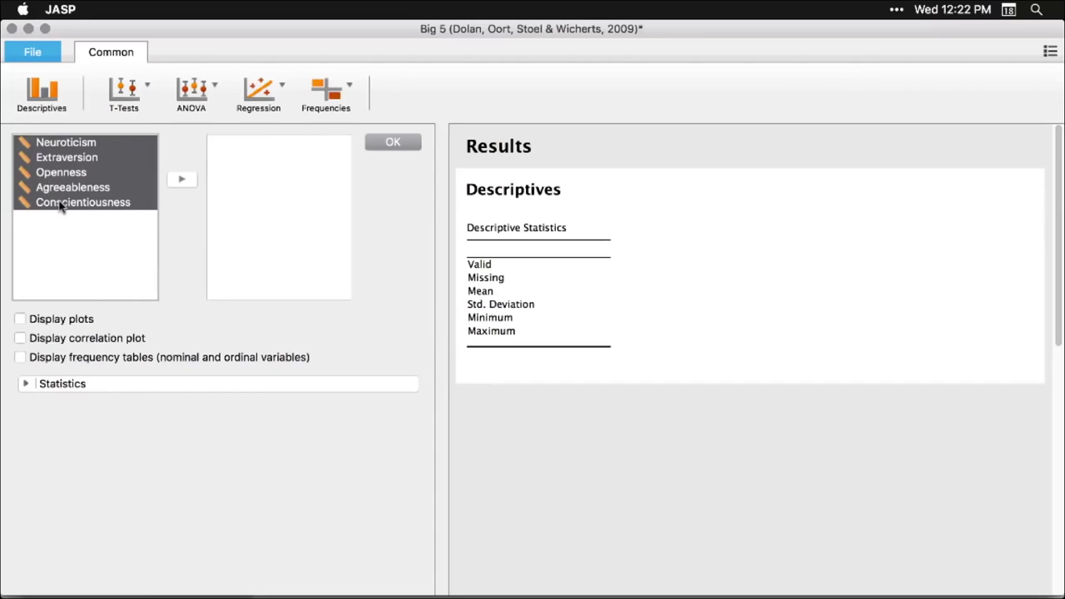
pyautogui.click(183, 179)
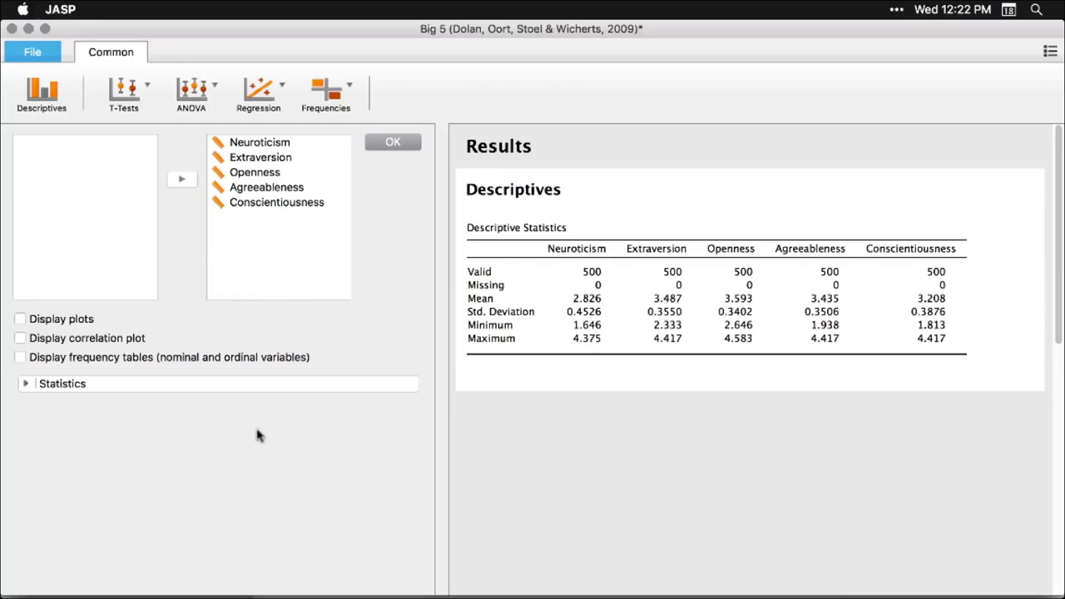
pyautogui.click(25, 385)
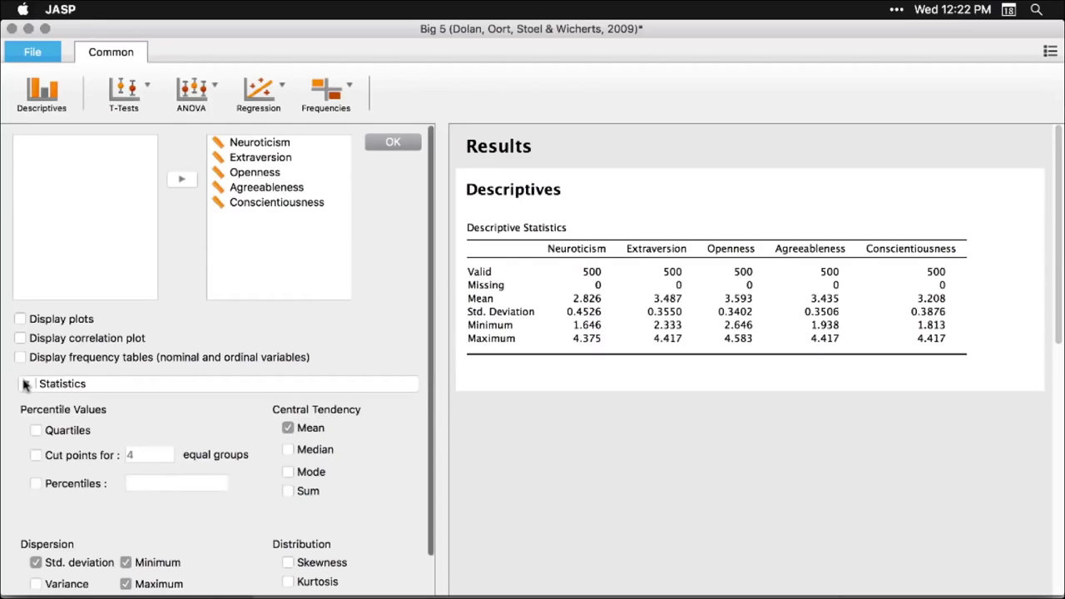
pyautogui.click(35, 431)
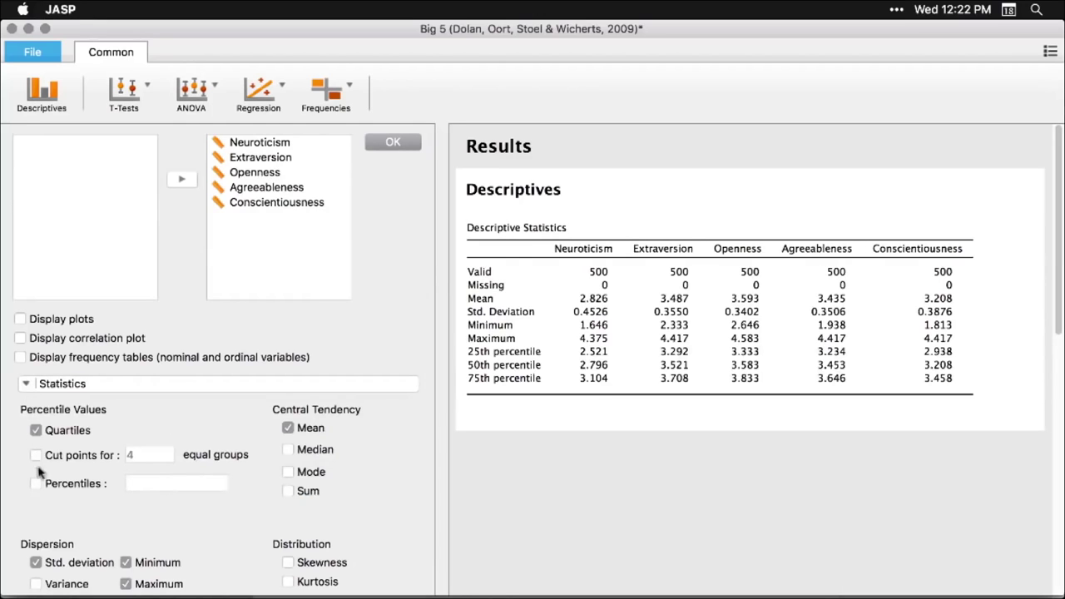
pyautogui.click(288, 451)
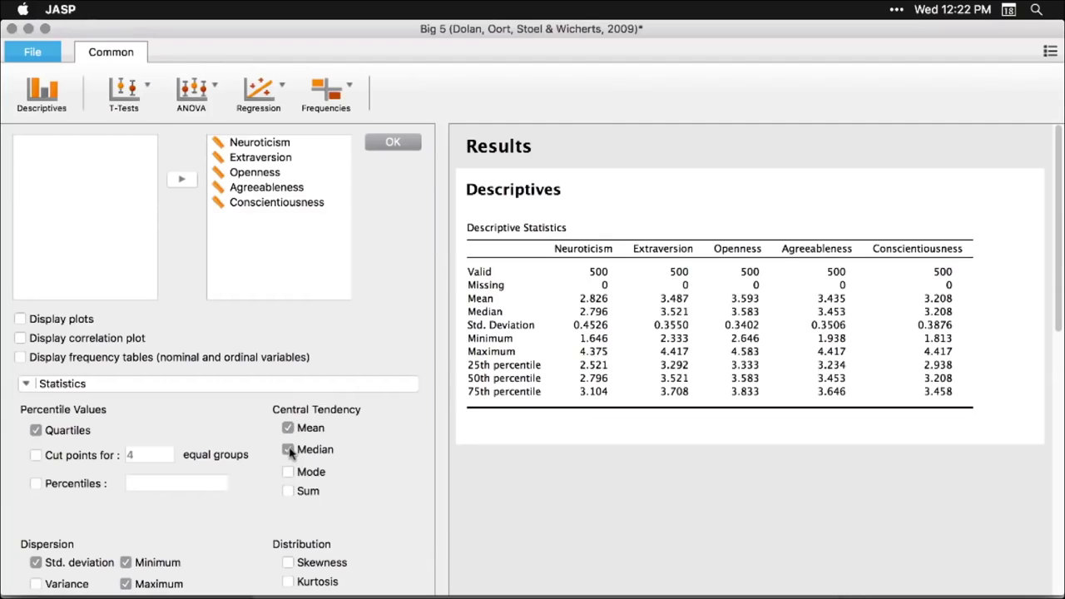
pyautogui.click(20, 320)
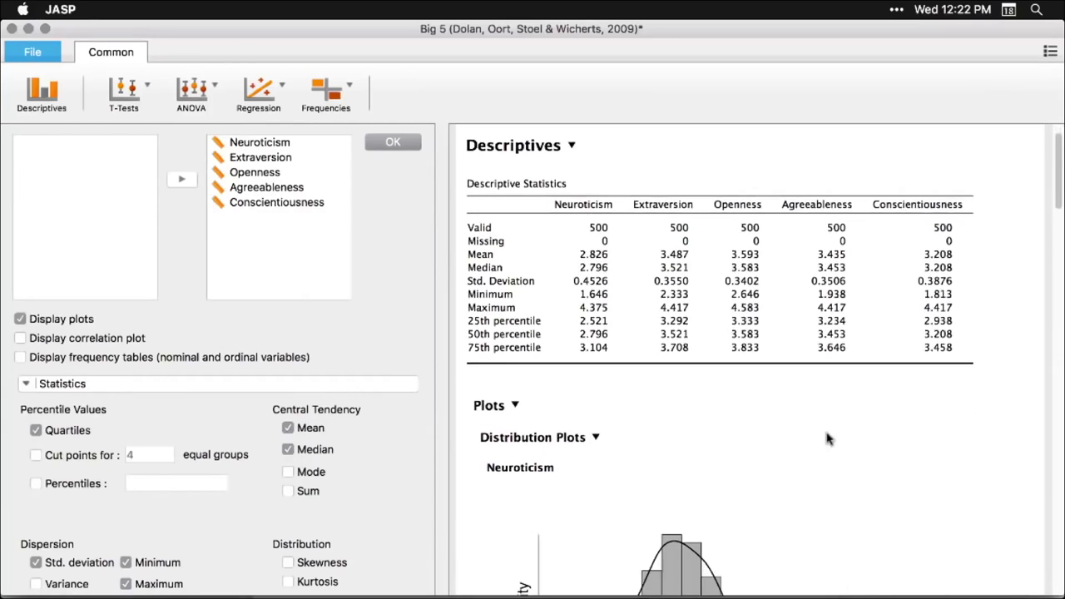
# - Review the Big 5 descriptives table and resize the distribution plots
pyautogui.scroll(-10, 828, 439)
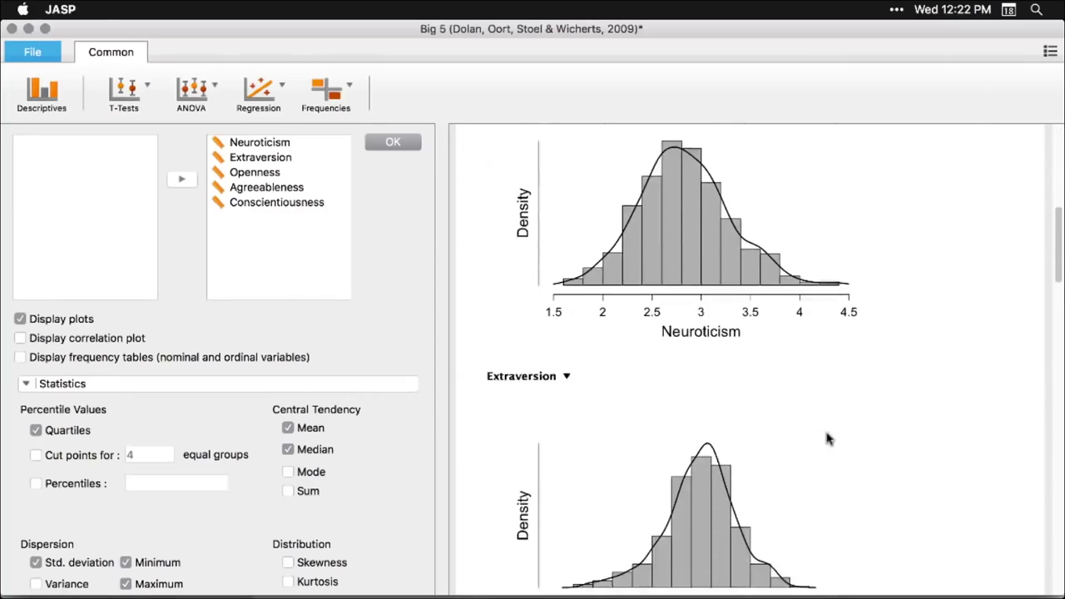
pyautogui.scroll(-6, 828, 439)
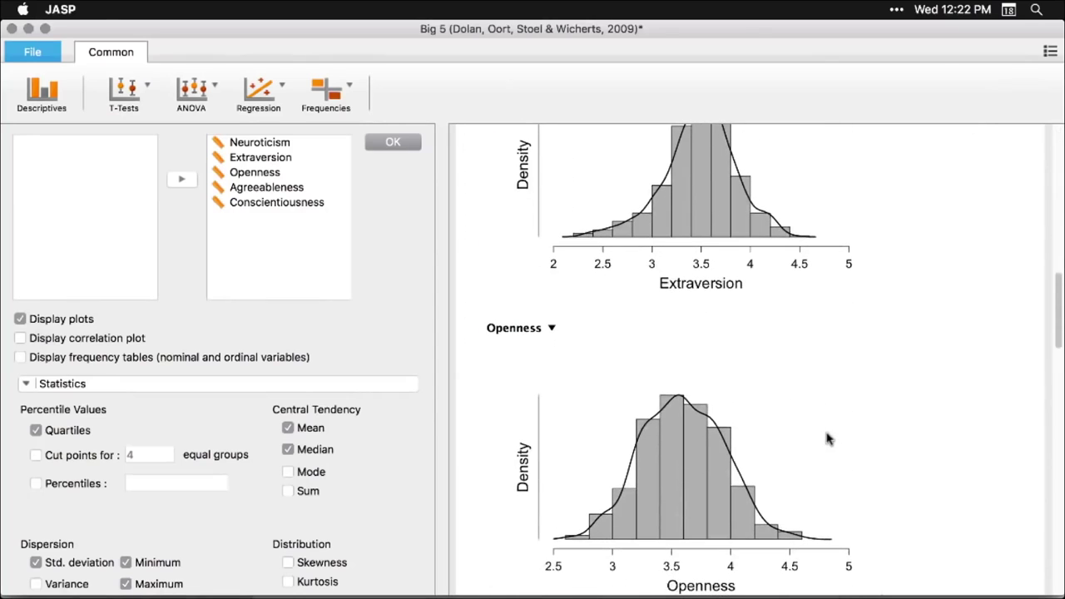
pyautogui.scroll(15, 828, 439)
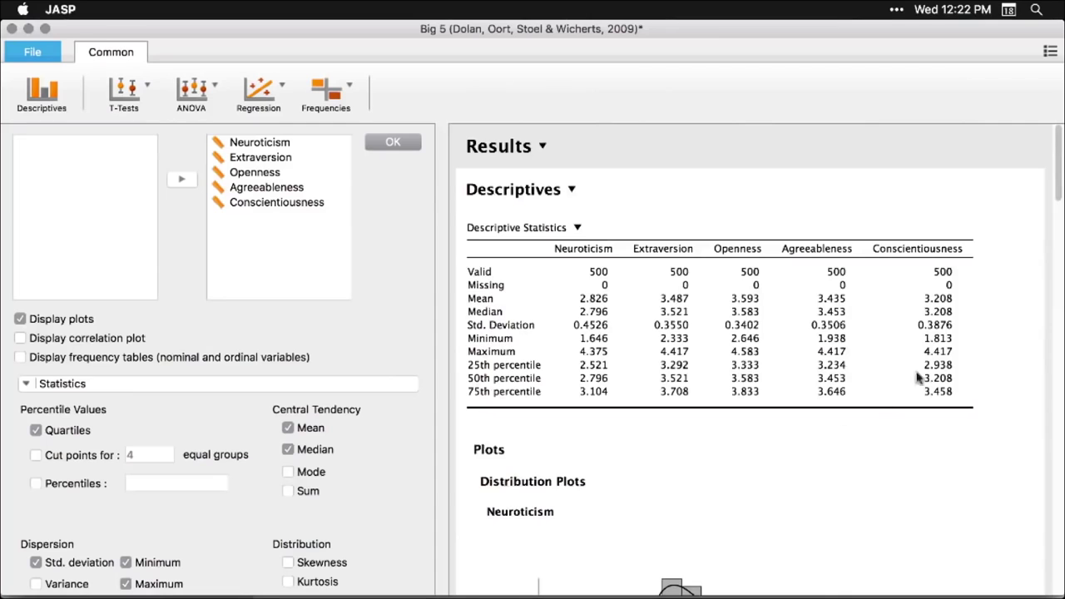
pyautogui.scroll(-5, 728, 529)
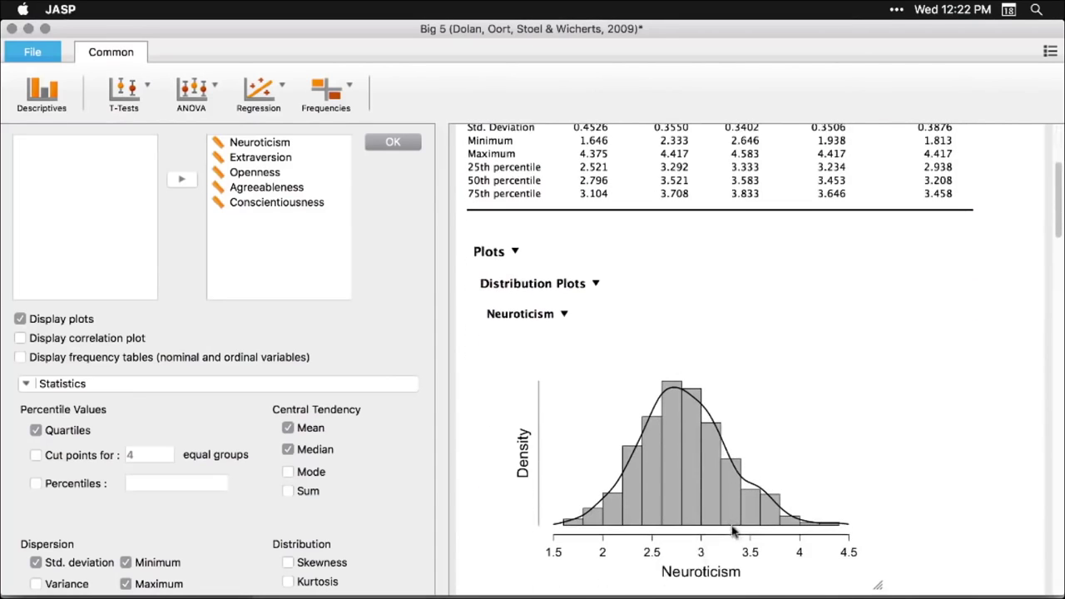
pyautogui.moveTo(876, 584); pyautogui.dragTo(600, 417)
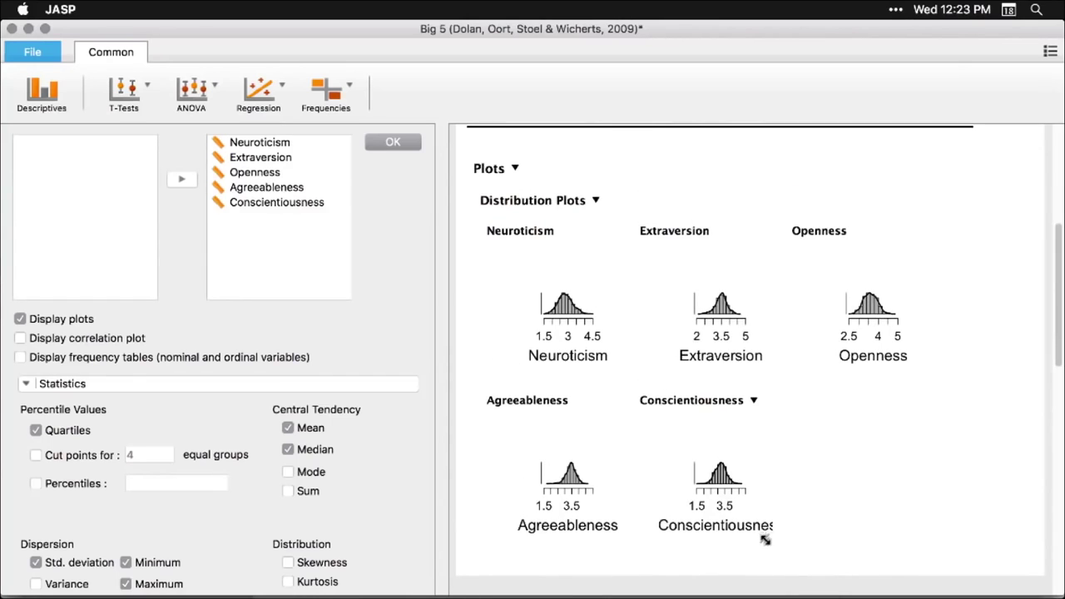
pyautogui.moveTo(765, 540); pyautogui.dragTo(905, 409)
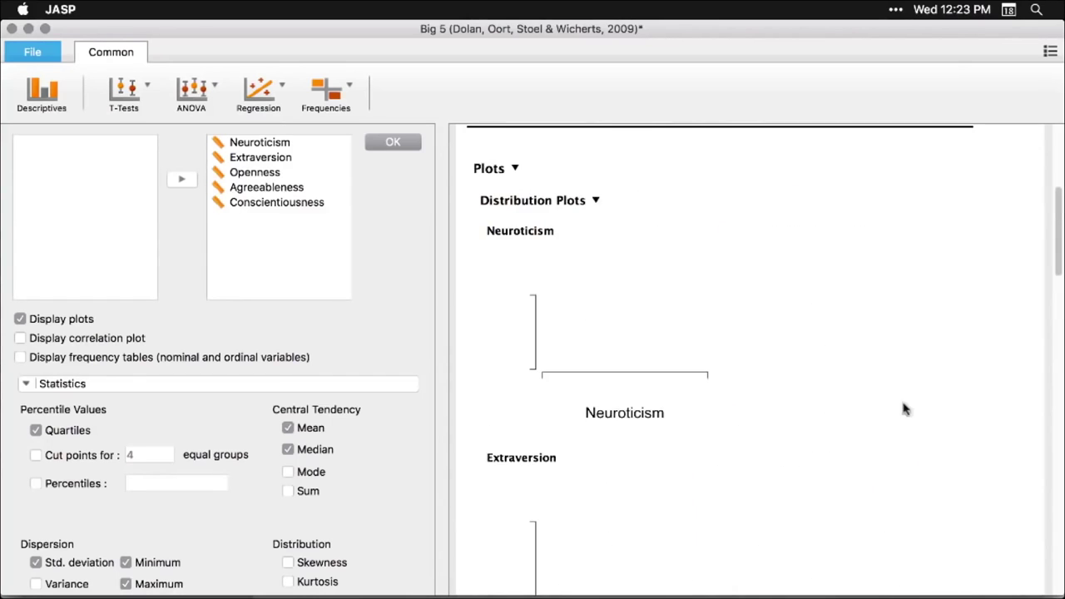
# - Collapse the Distribution Plots section and close the analysis options to show the data grid
pyautogui.scroll(-10, 925, 366)
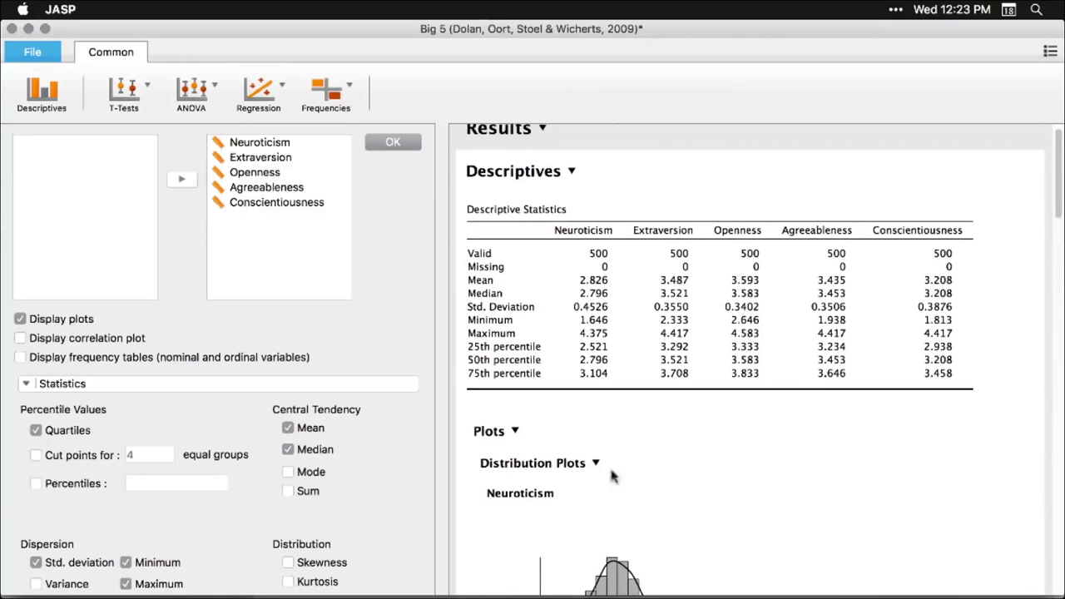
pyautogui.click(595, 464)
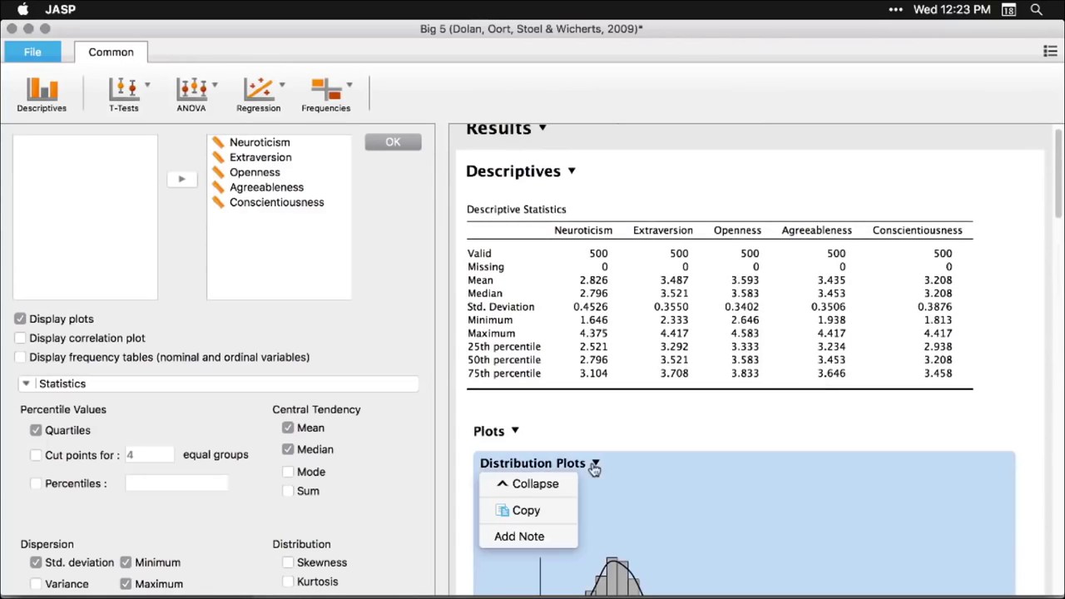
pyautogui.click(537, 490)
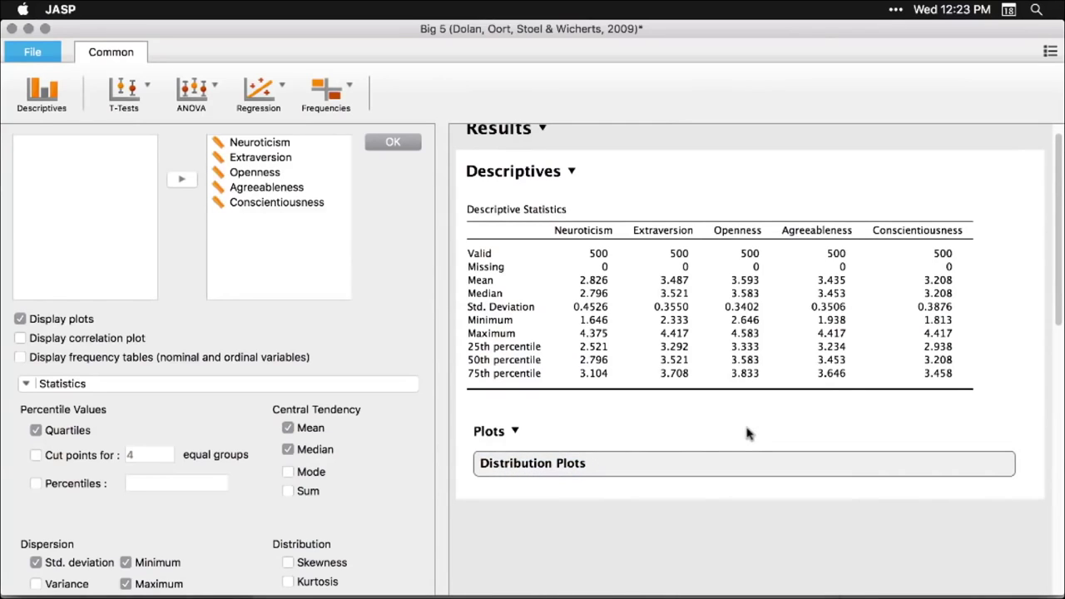
pyautogui.click(697, 499)
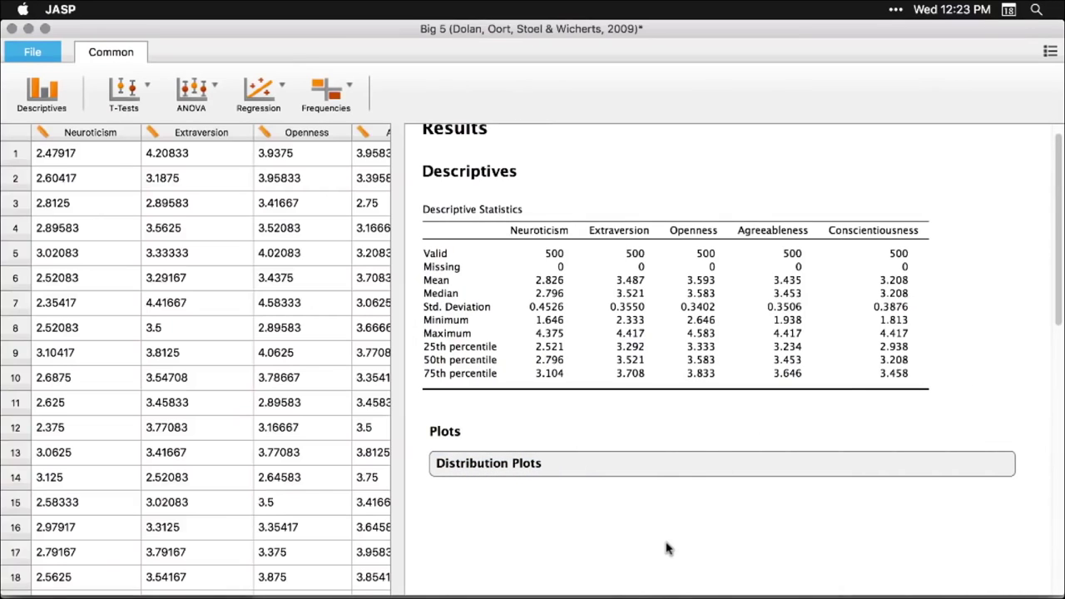
pyautogui.scroll(1, 687, 464)
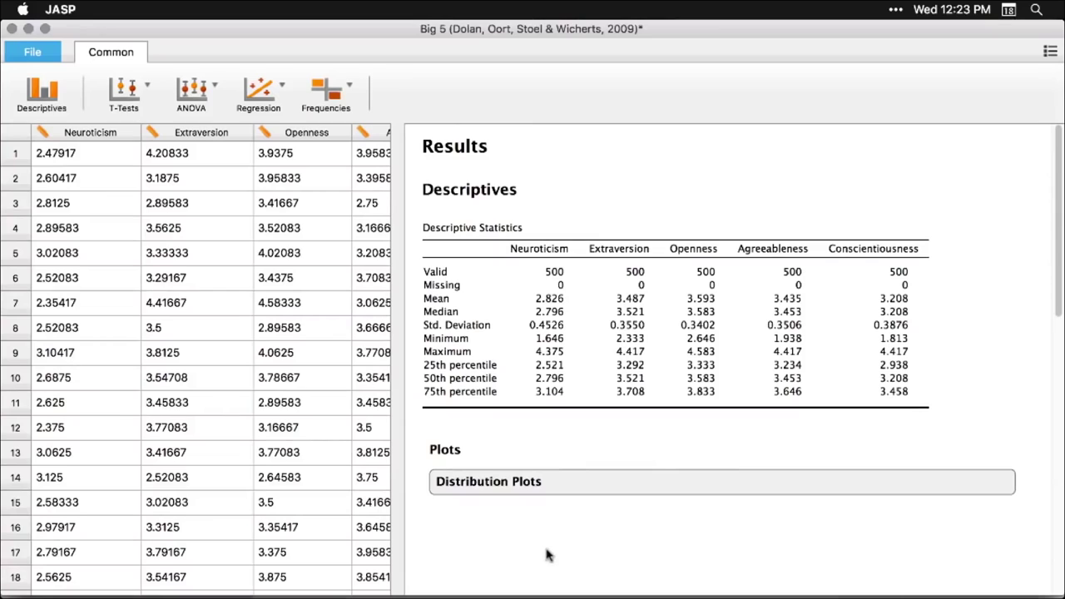
# - Add Skewness and Kurtosis to the Descriptives table
pyautogui.click(625, 314)
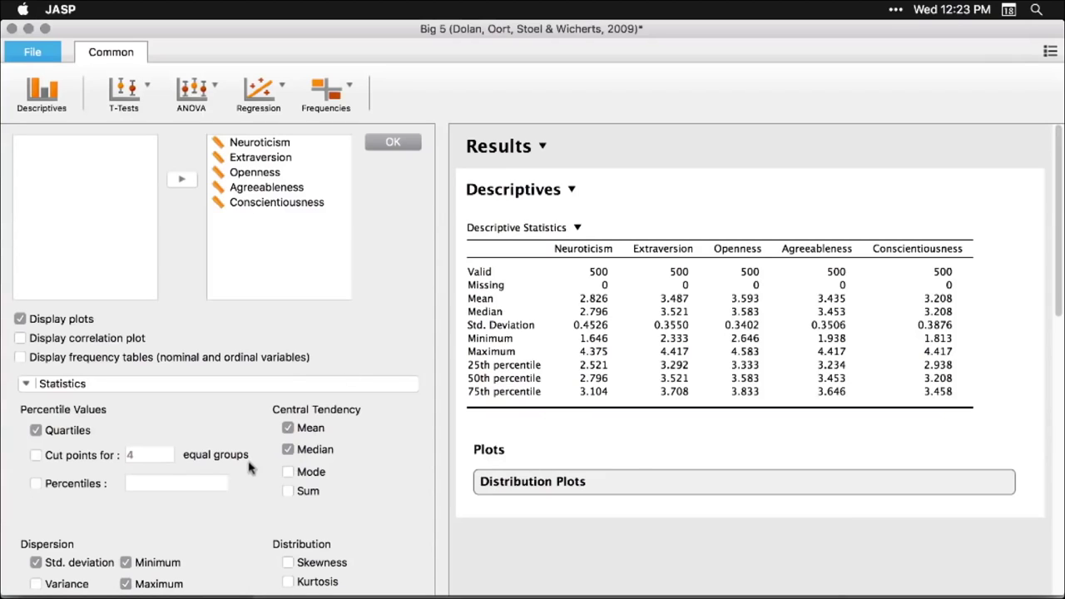
pyautogui.scroll(-2, 275, 515)
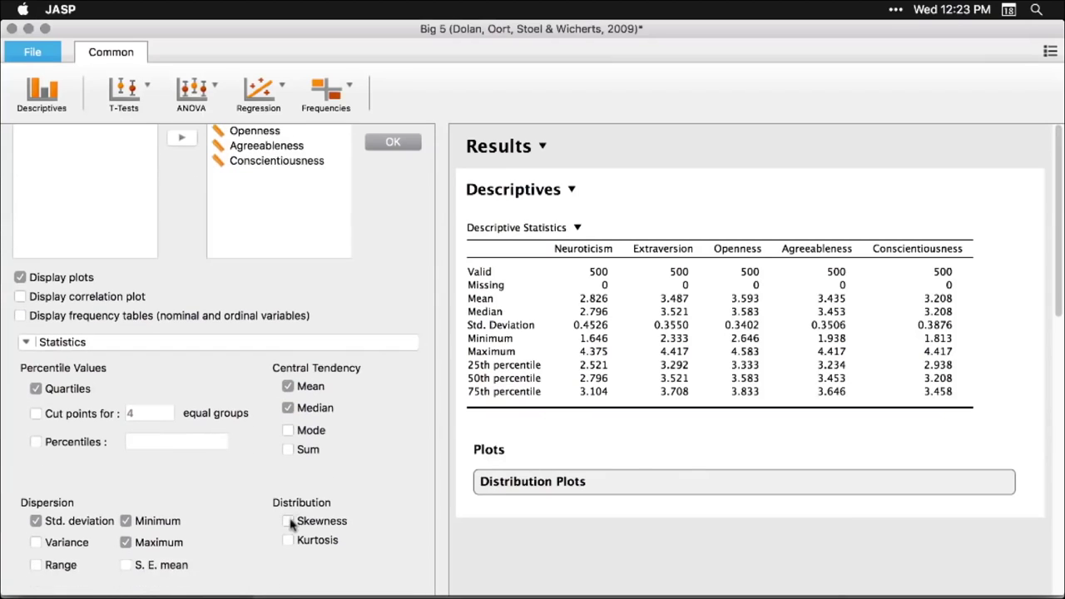
pyautogui.click(289, 521)
pyautogui.click(288, 540)
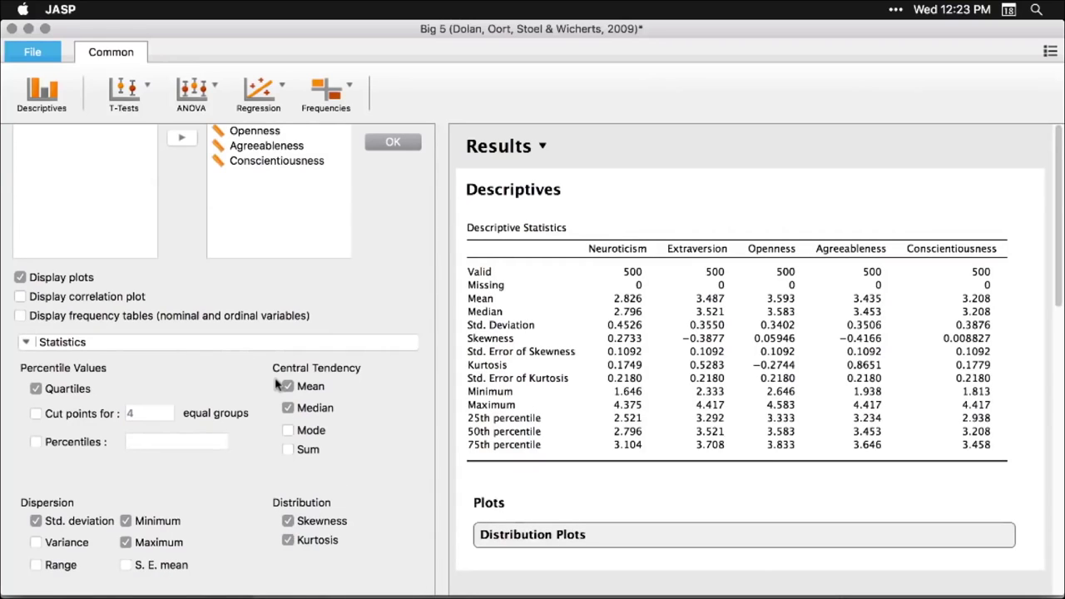
pyautogui.click(776, 151)
# - Review the distribution histograms, then switch to the OSF home page in Chrome
pyautogui.scroll(-5, 751, 350)
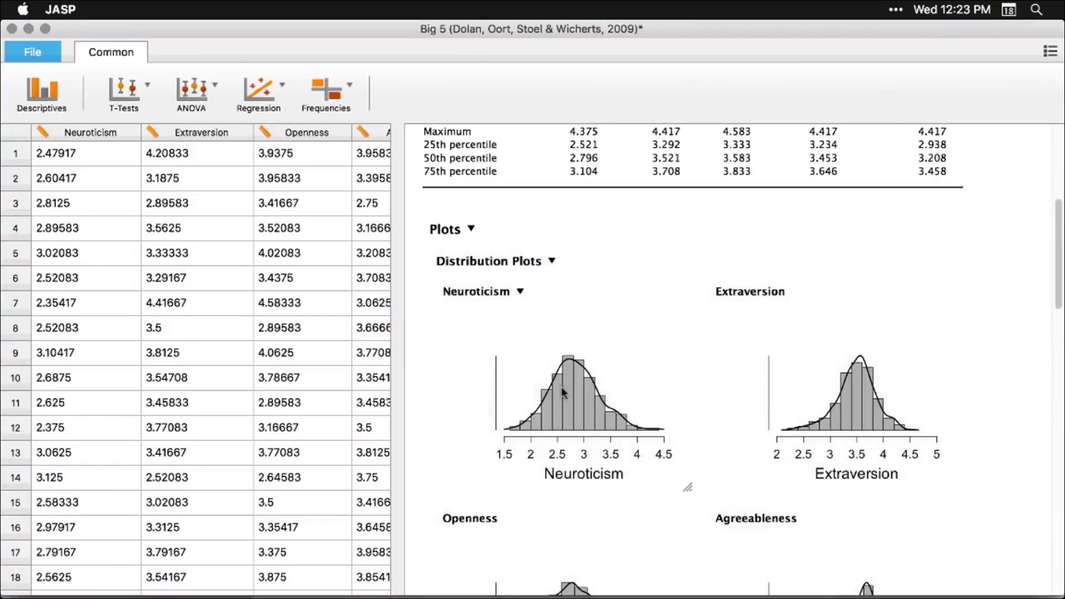
pyautogui.click(562, 392)
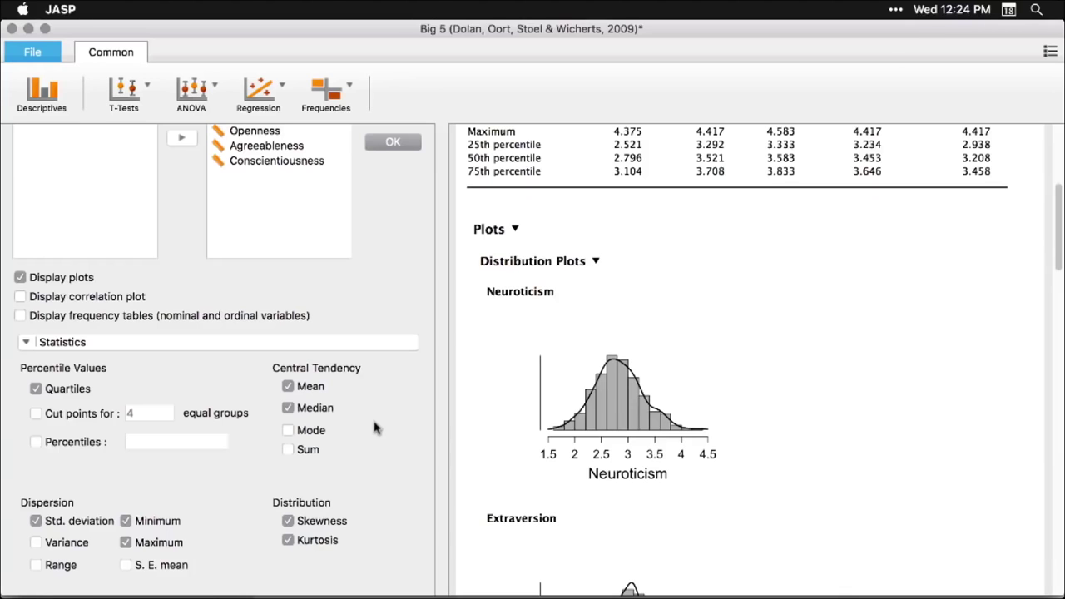
pyautogui.press('super+Tab')
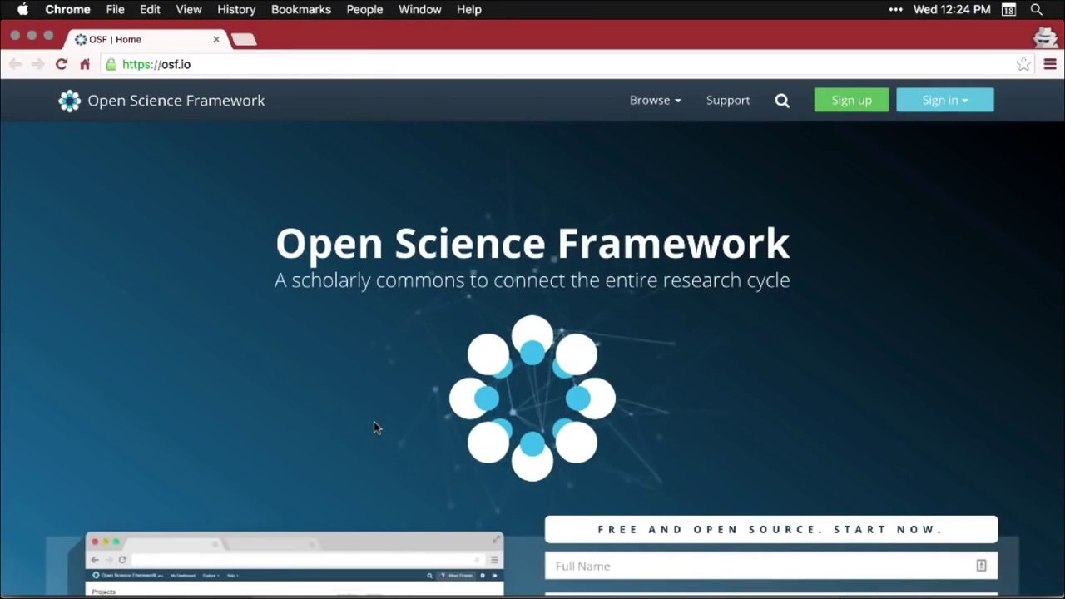
pyautogui.scroll(-5, 374, 421)
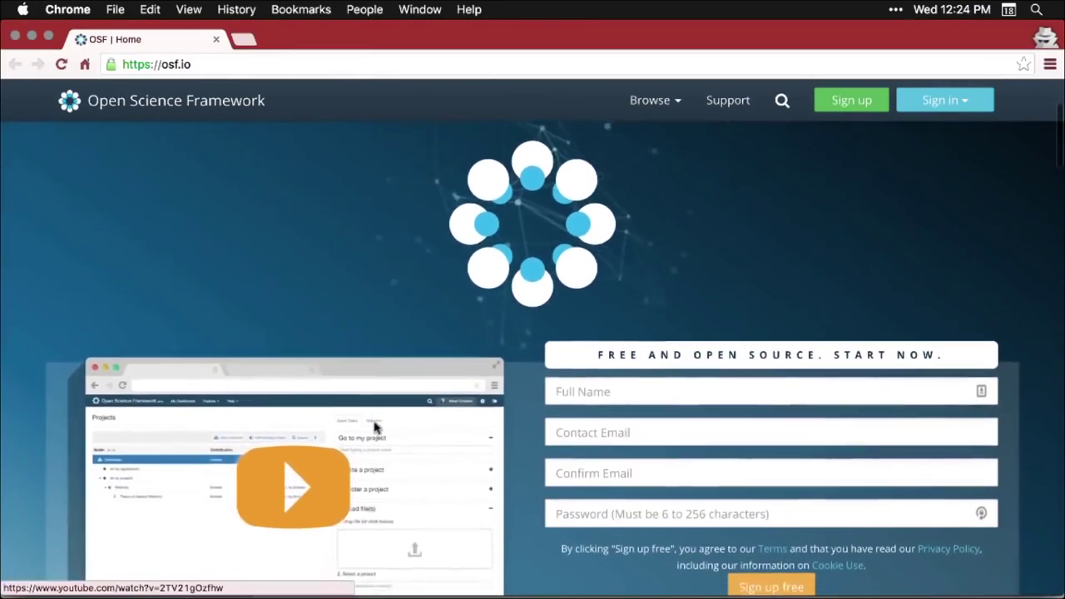
pyautogui.scroll(-6, 374, 427)
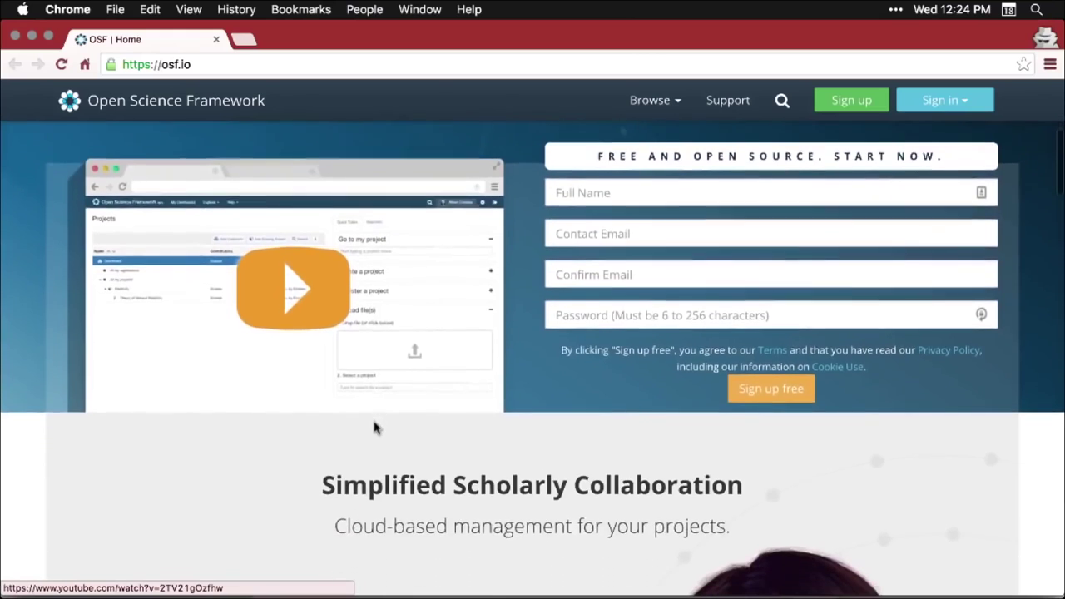
pyautogui.scroll(-6, 374, 427)
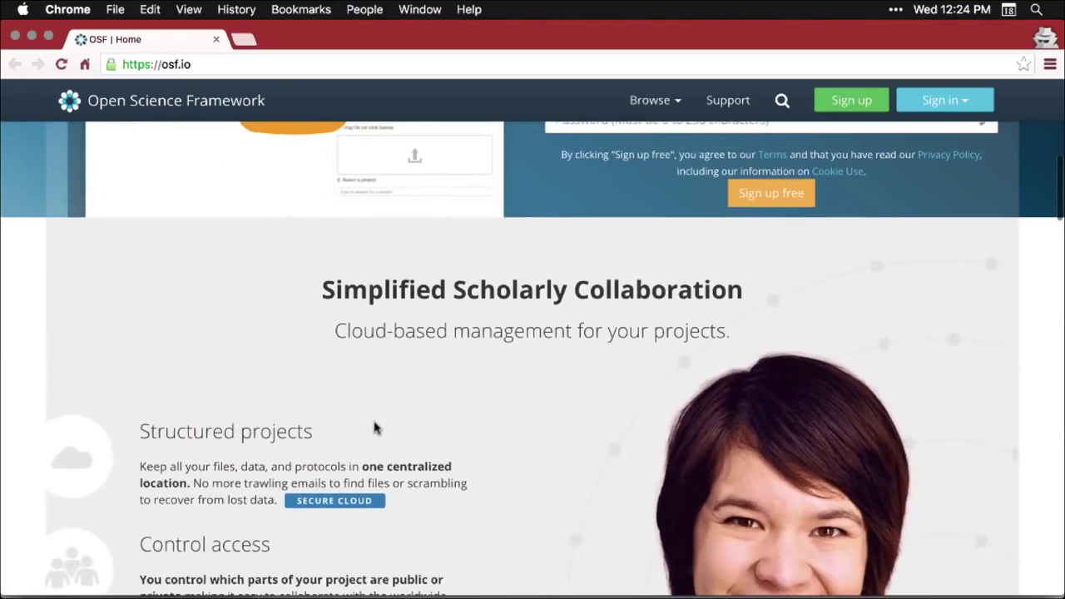
pyautogui.scroll(-8, 373, 427)
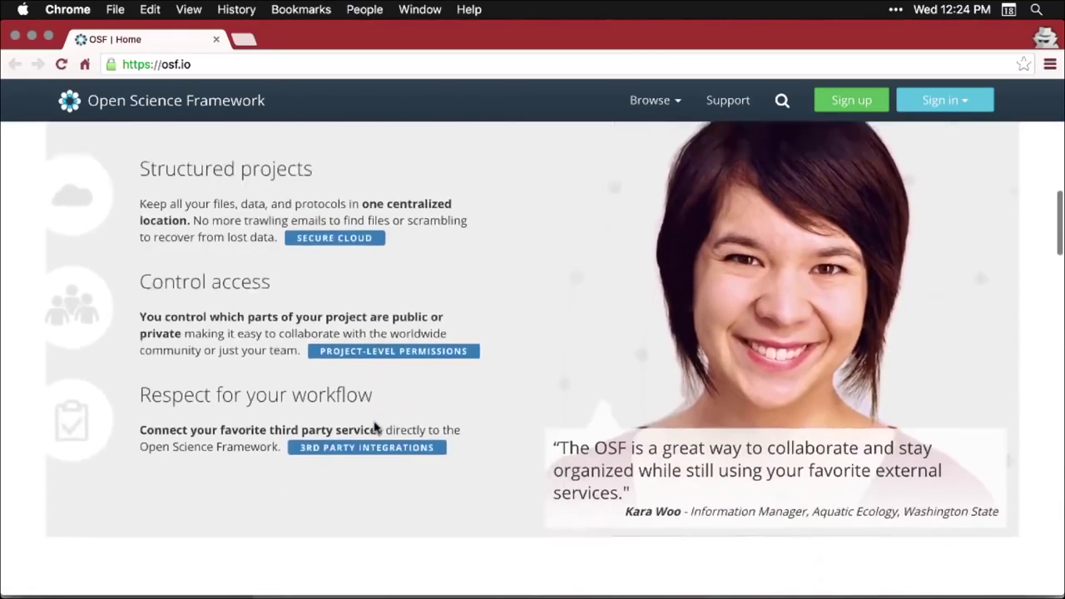
pyautogui.scroll(-9, 374, 427)
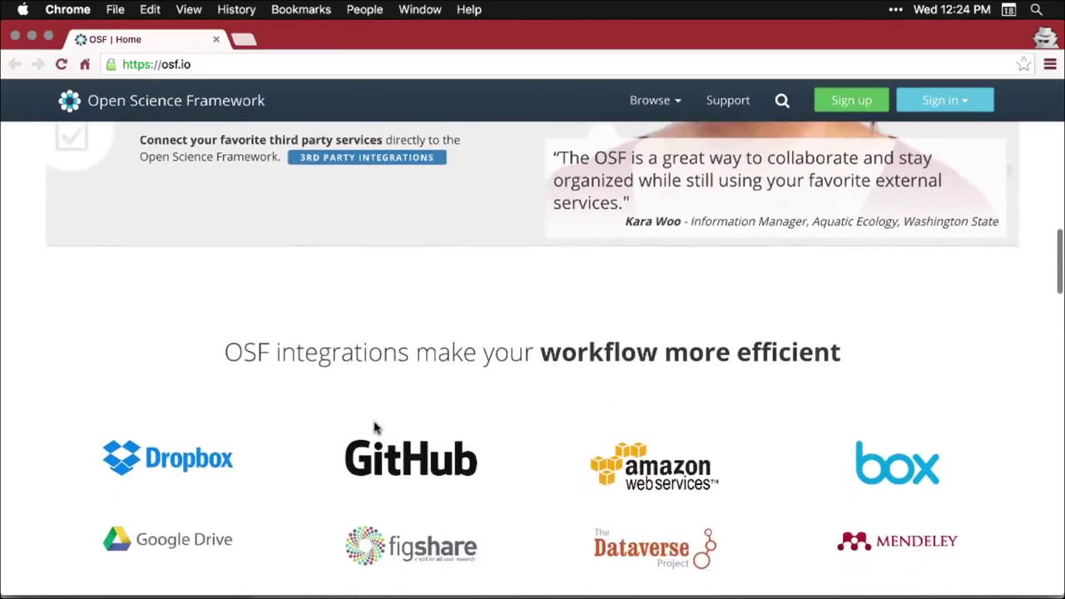
pyautogui.scroll(-1, 374, 427)
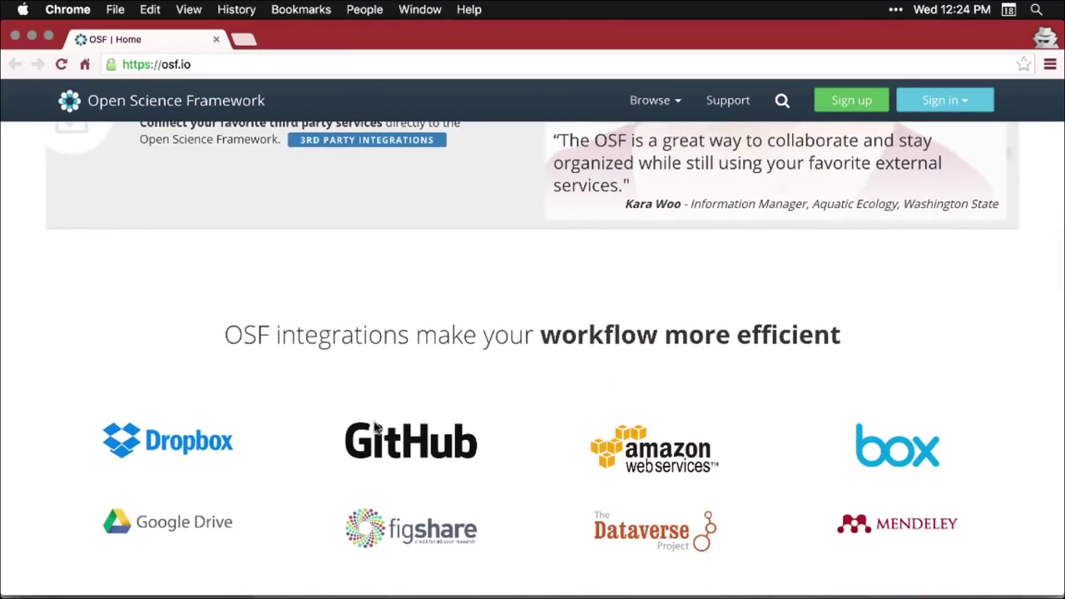
pyautogui.scroll(-4, 373, 427)
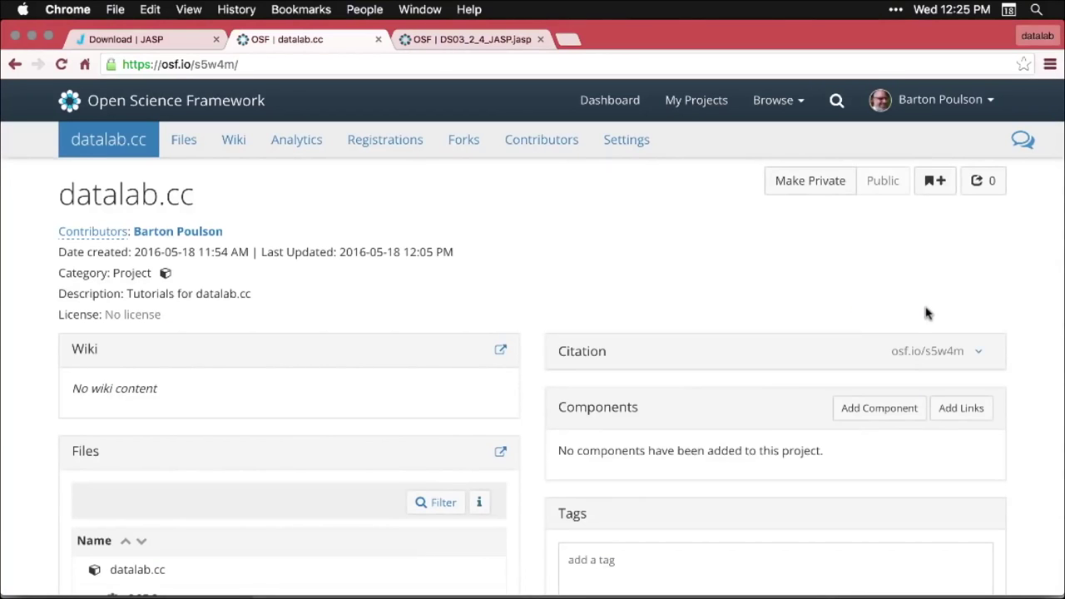
# - Find DS03_2_4_JASP.jasp in the datalab.cc project's OSF Storage, then return to JASP
pyautogui.scroll(-2, 999, 316)
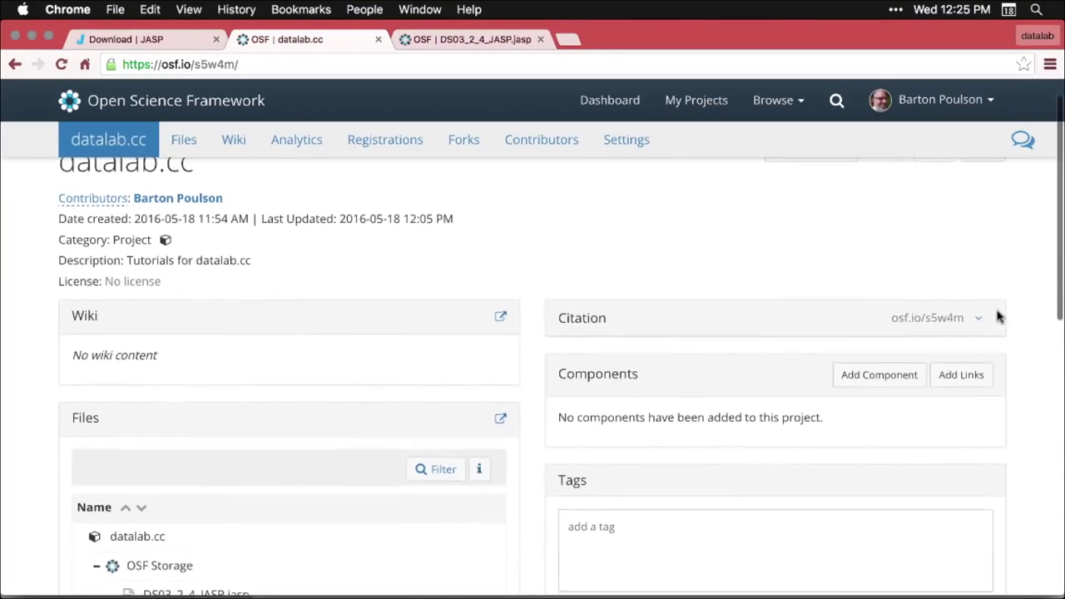
pyautogui.scroll(-3, 999, 317)
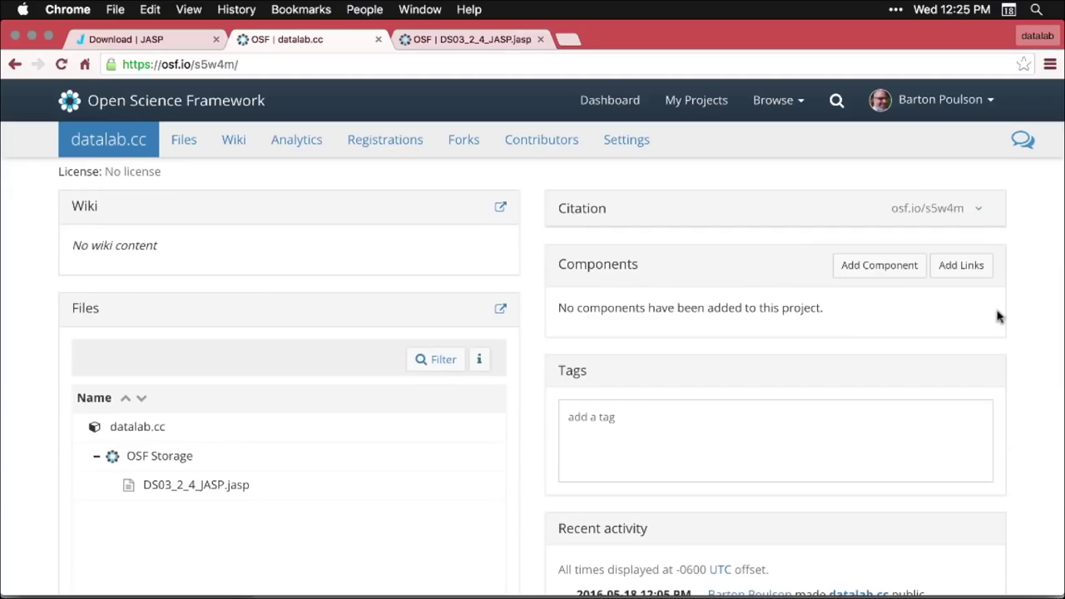
pyautogui.scroll(-2, 998, 316)
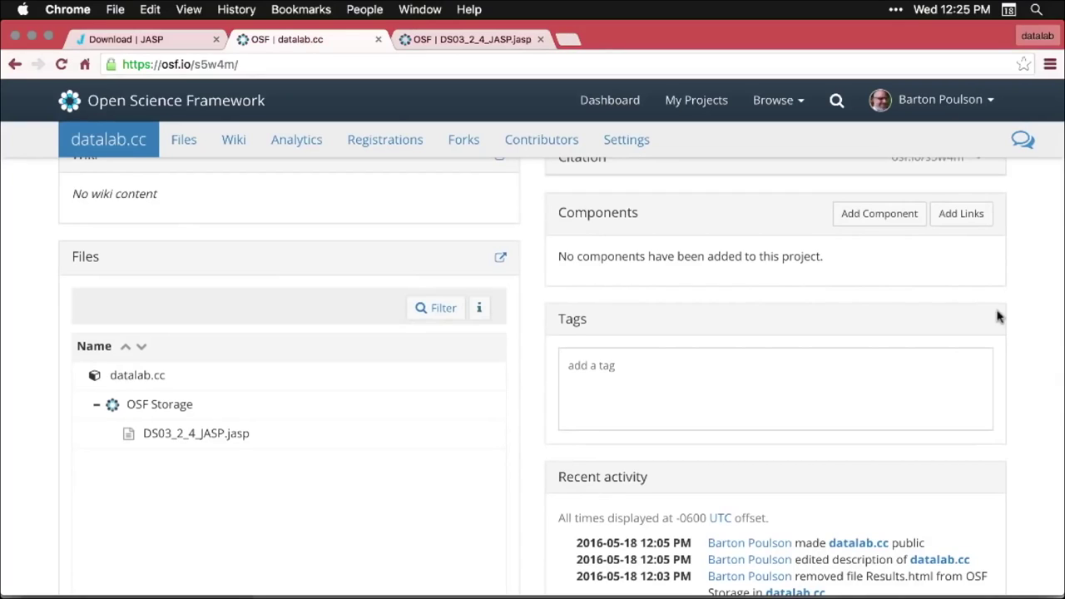
pyautogui.press('super+Tab')
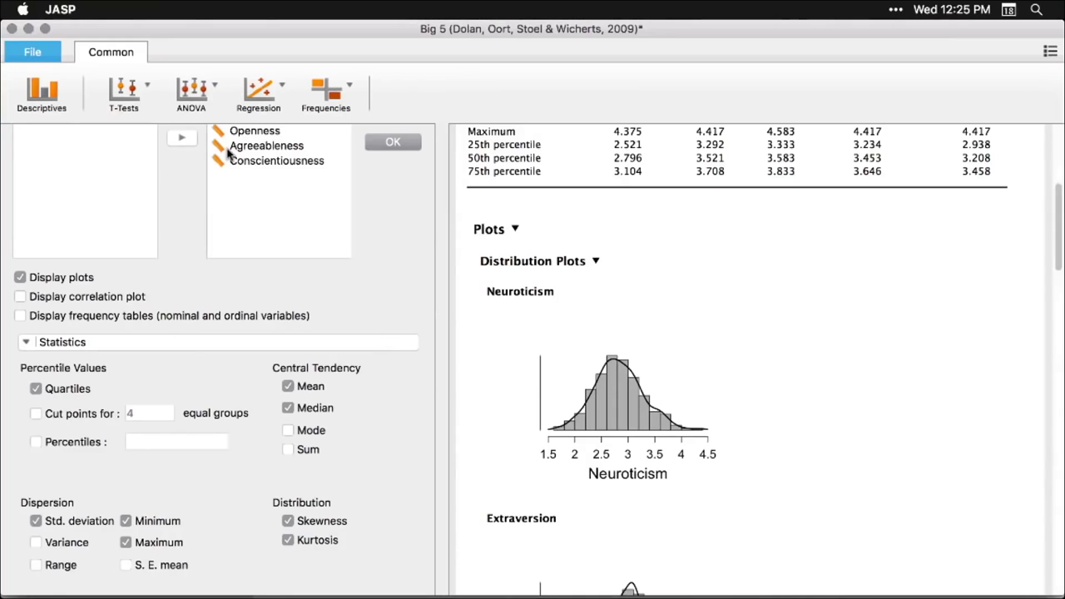
# - Open DS03_2_4_JASP.jasp from the Desktop folder on this computer
pyautogui.click(33, 53)
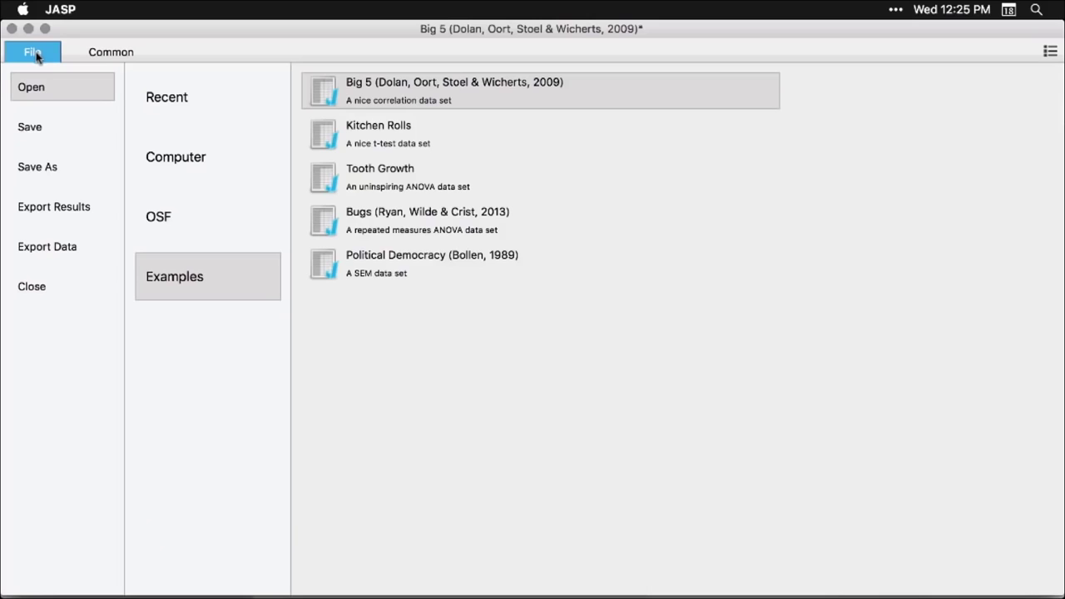
pyautogui.click(175, 164)
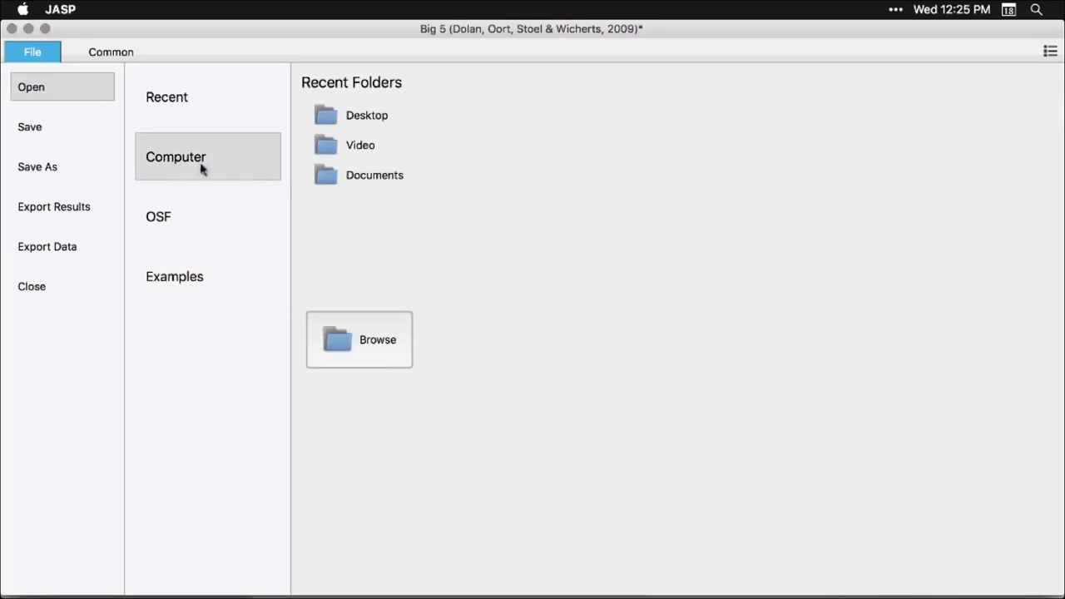
pyautogui.click(365, 183)
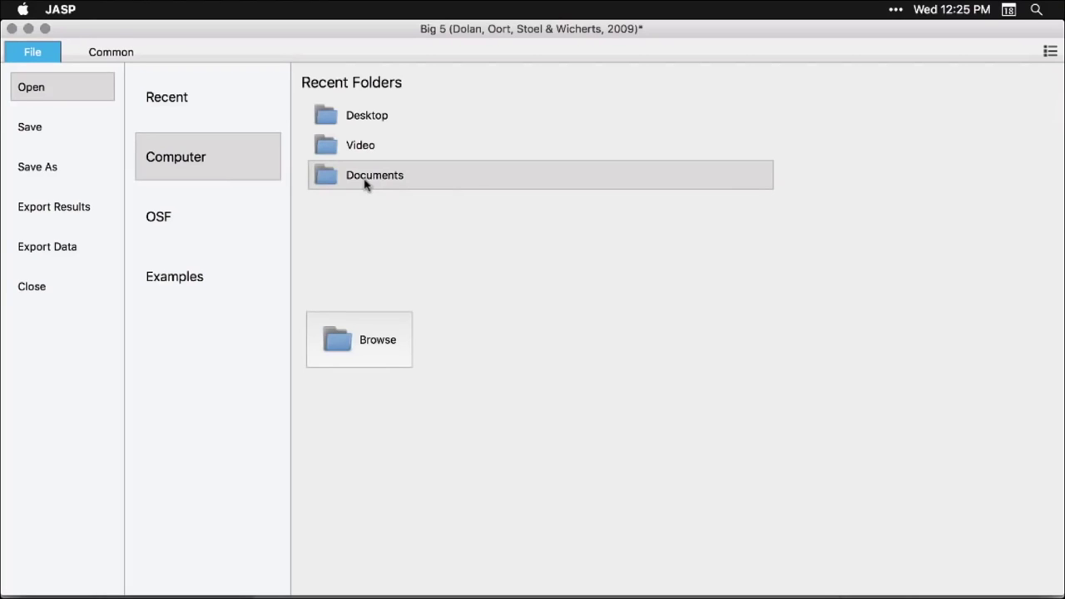
pyautogui.click(350, 119)
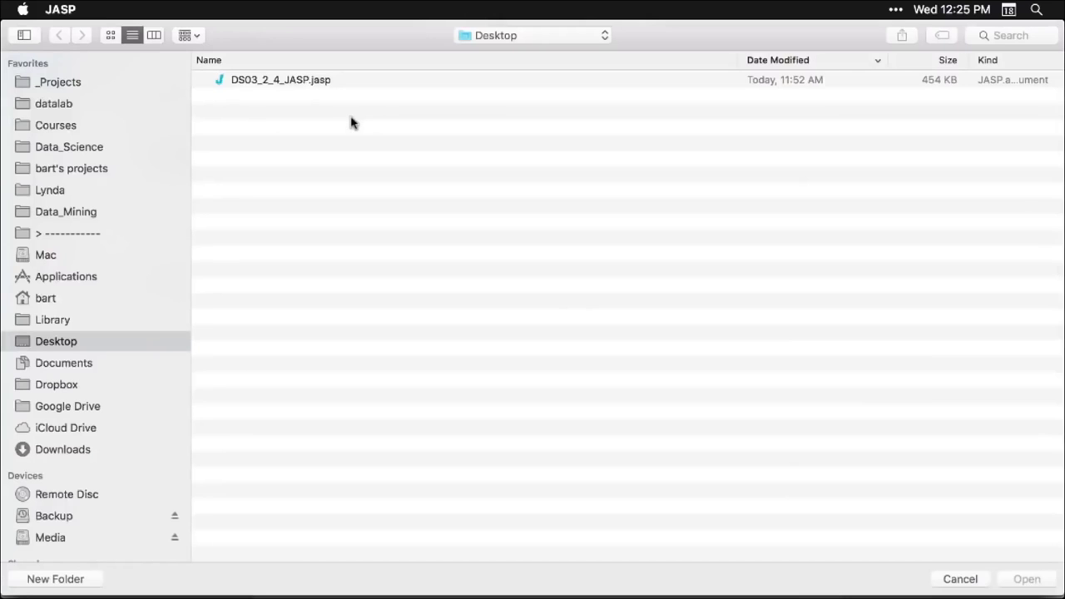
pyautogui.click(301, 85)
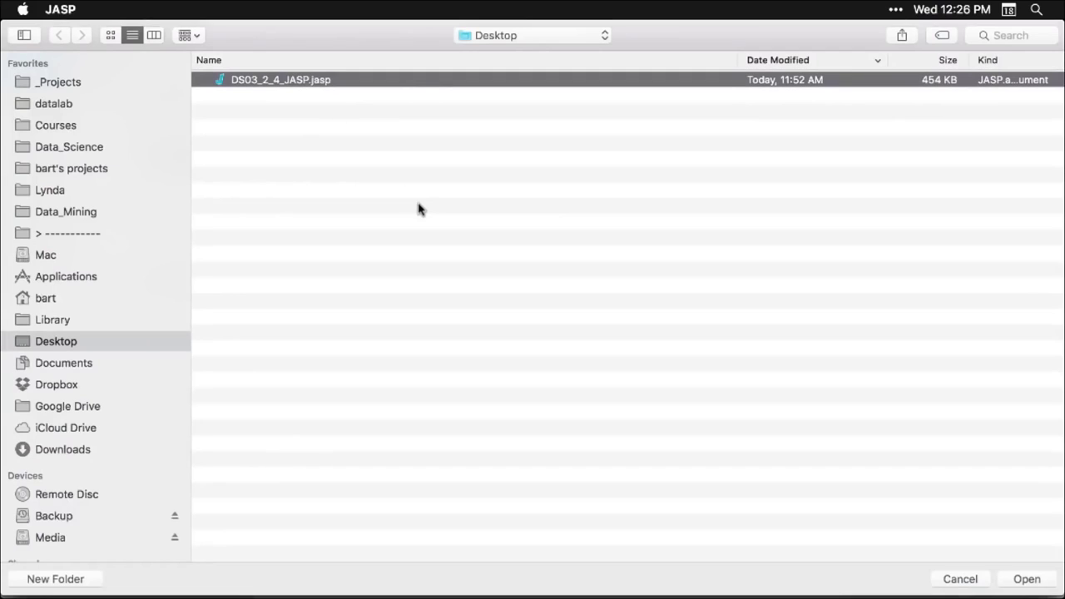
pyautogui.doubleClick(304, 84)
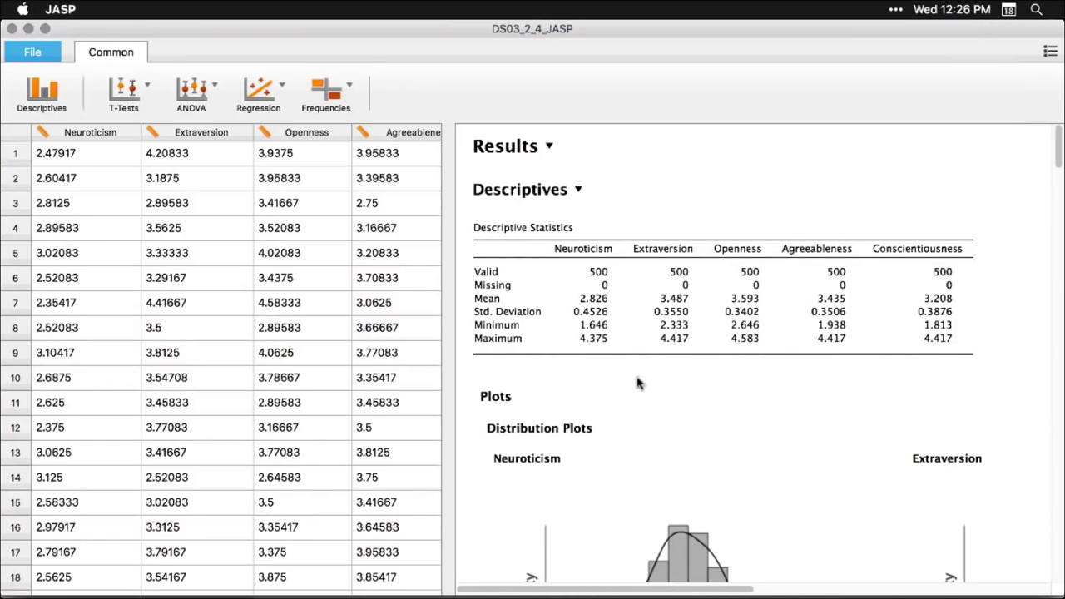
# - Scroll past the distribution and correlation plots to the Linear Regression tables (R² 0.058, F 7.664)
pyautogui.scroll(-15, 636, 383)
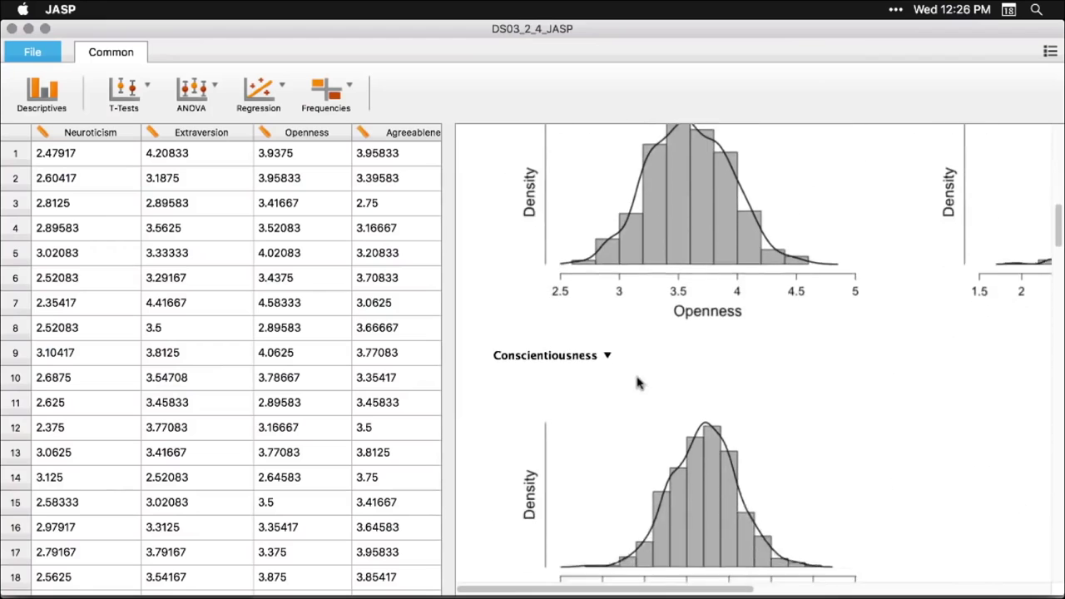
pyautogui.scroll(-15, 637, 383)
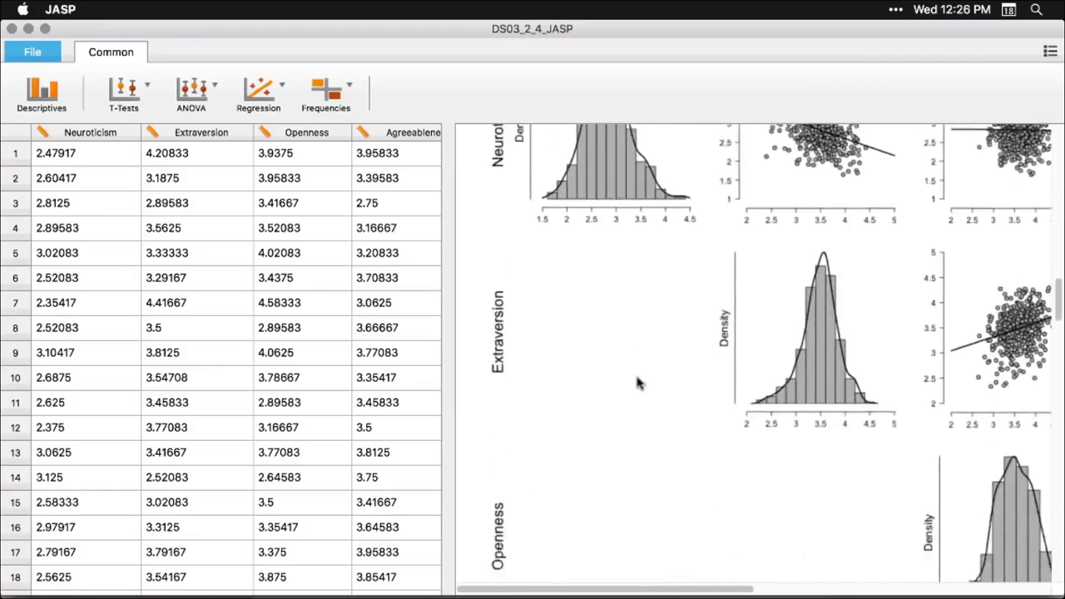
pyautogui.scroll(-3, 636, 382)
pyautogui.scroll(6, 636, 383)
pyautogui.hscroll(5, 636, 383)
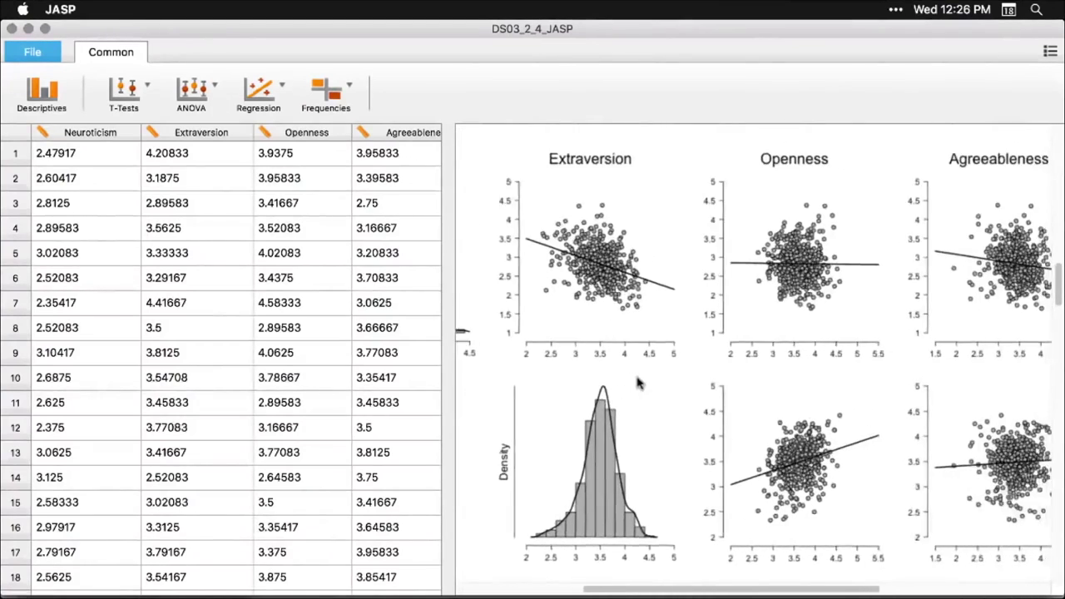
pyautogui.hscroll(3, 636, 381)
pyautogui.scroll(-15, 636, 381)
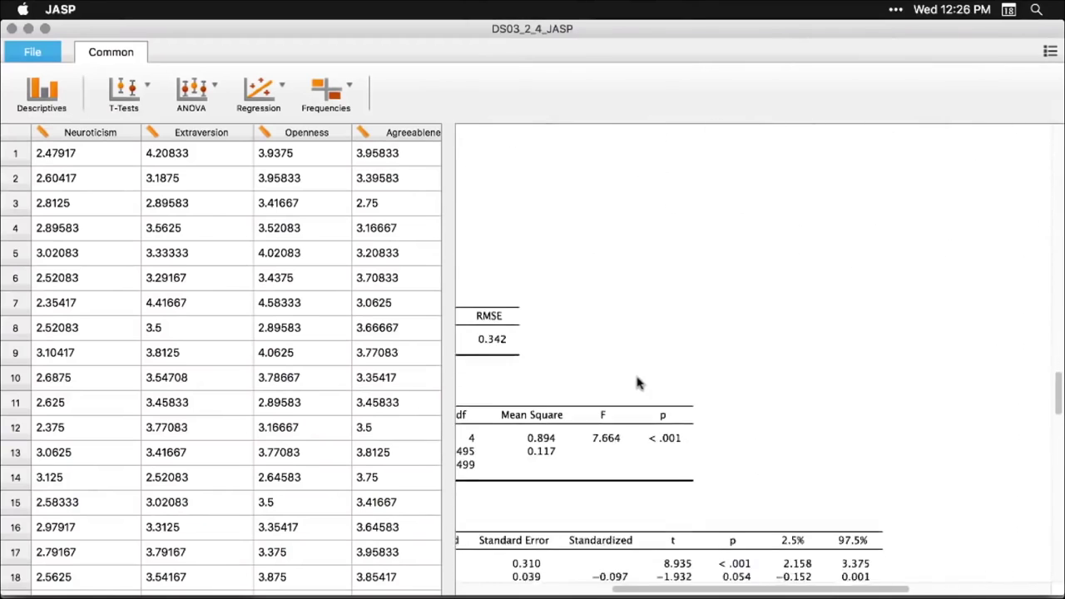
pyautogui.hscroll(-5, 637, 383)
pyautogui.scroll(-2, 637, 383)
pyautogui.scroll(-3, 639, 382)
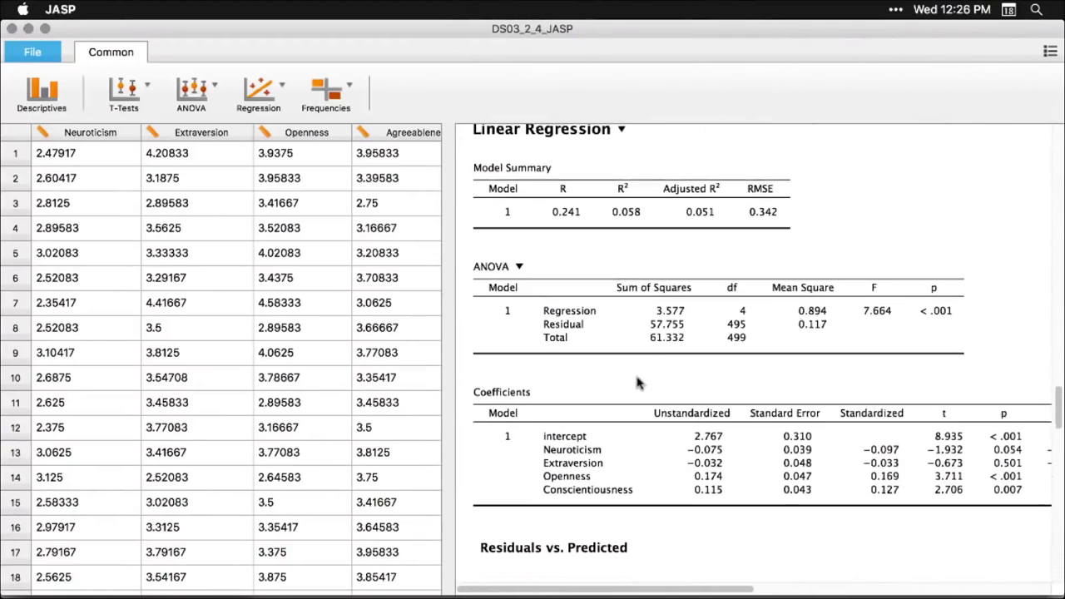
# - Inspect the linear regression's Model terms and Statistics options, then close the settings
pyautogui.click(658, 299)
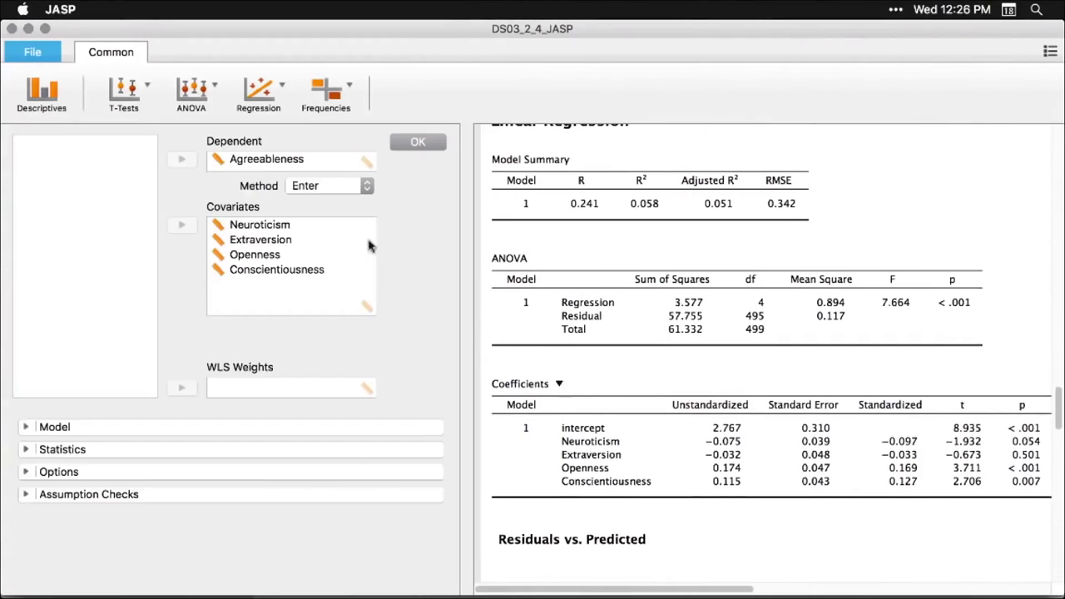
pyautogui.click(26, 427)
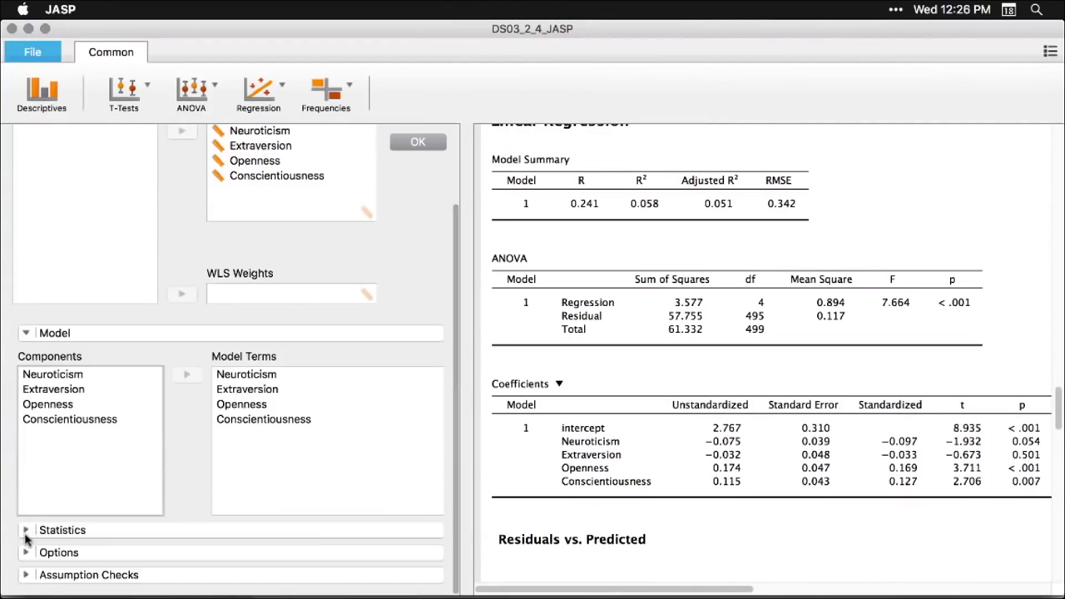
pyautogui.click(25, 531)
pyautogui.scroll(-5, 25, 537)
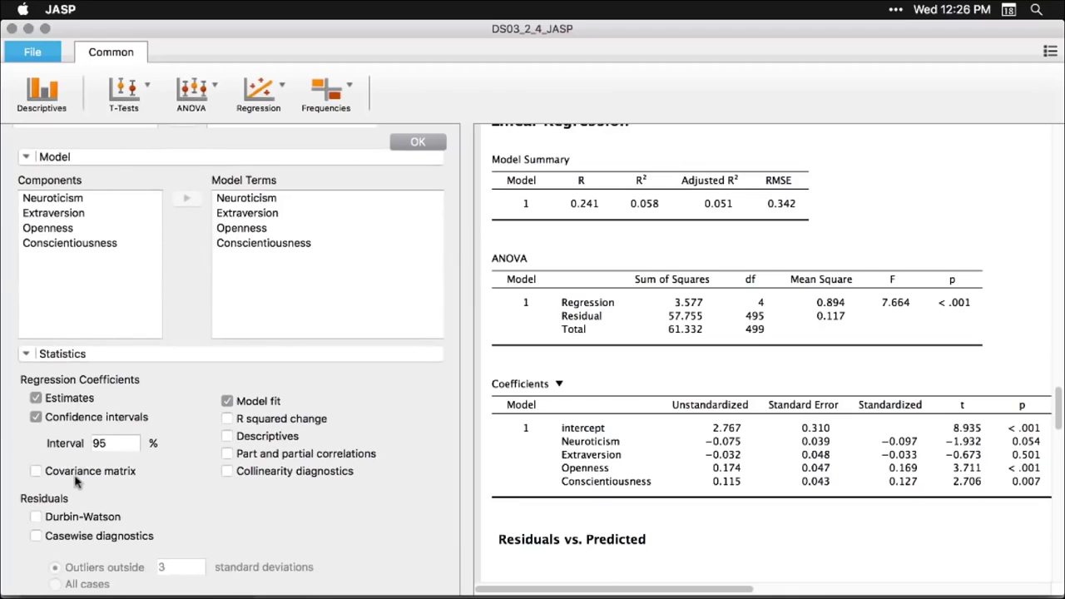
pyautogui.scroll(3, 75, 481)
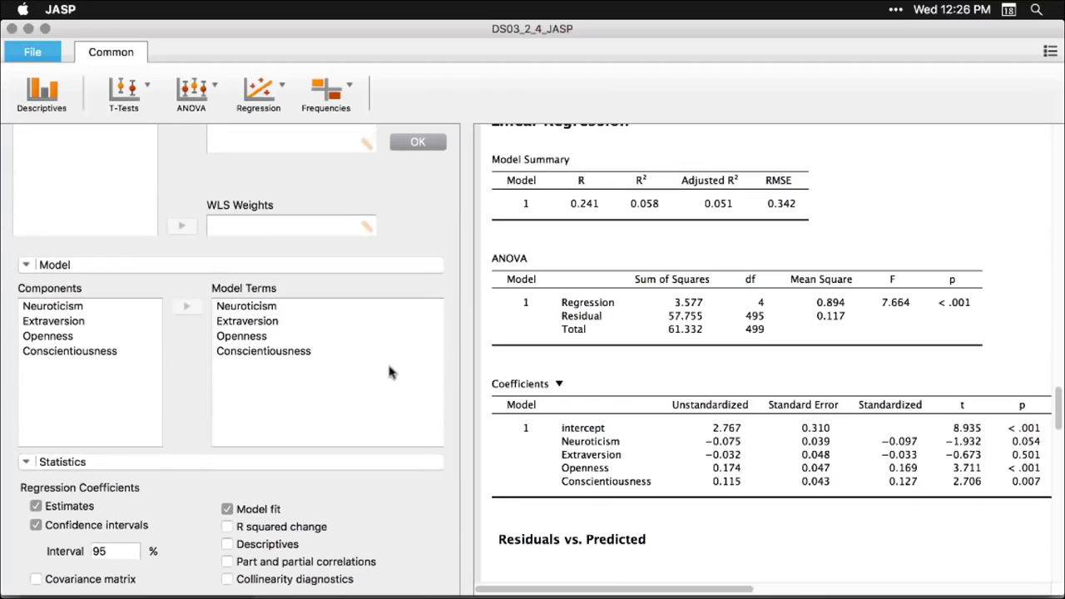
pyautogui.click(978, 194)
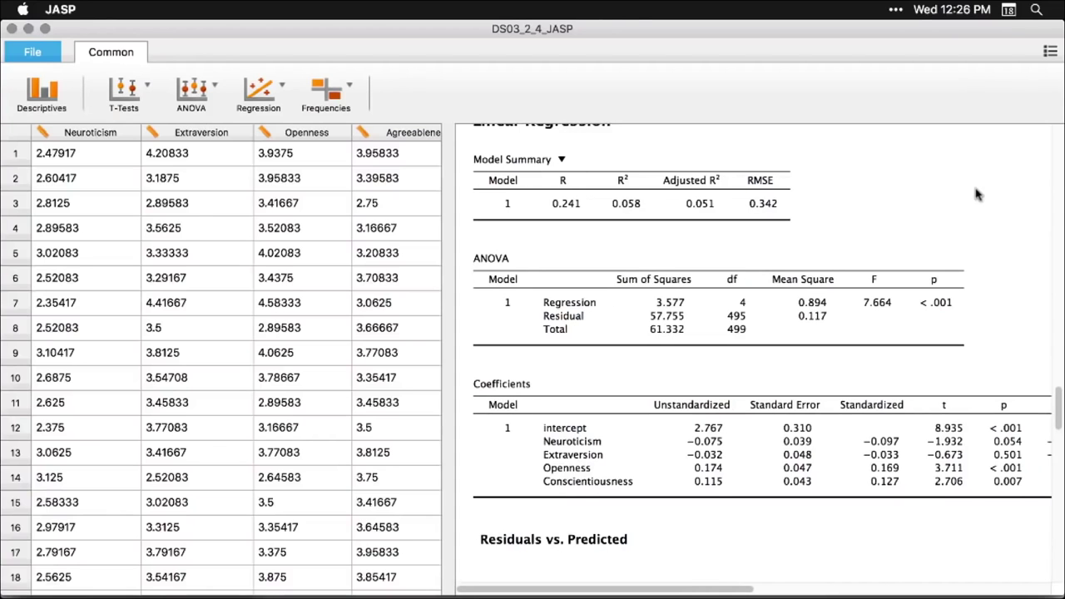
# - Return to the top of the results and bring up the File options for saving and sharing
pyautogui.scroll(-10, 978, 194)
pyautogui.scroll(4, 977, 194)
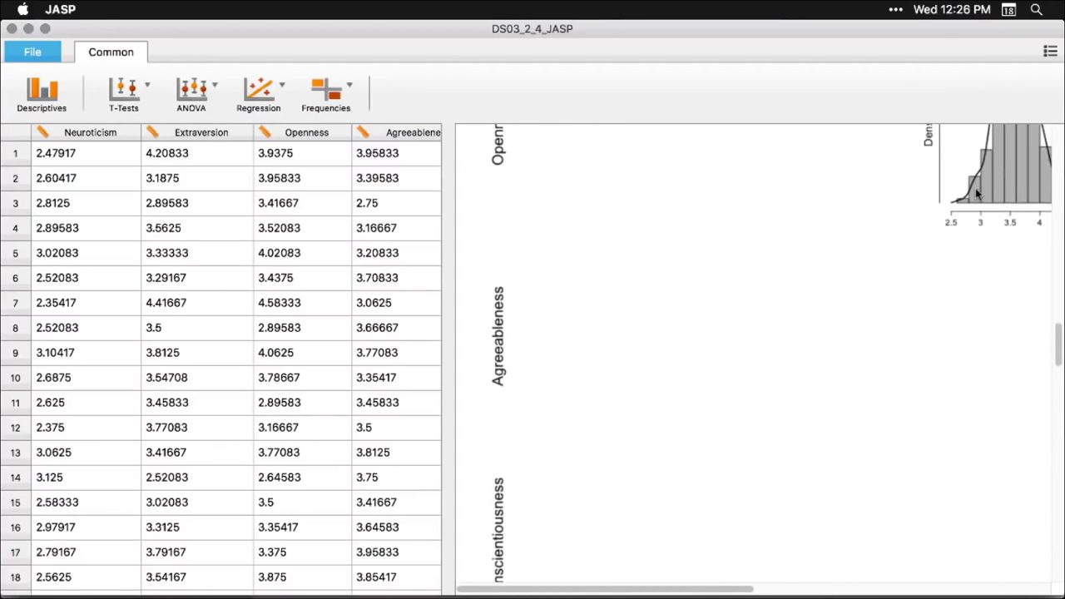
pyautogui.scroll(10, 978, 194)
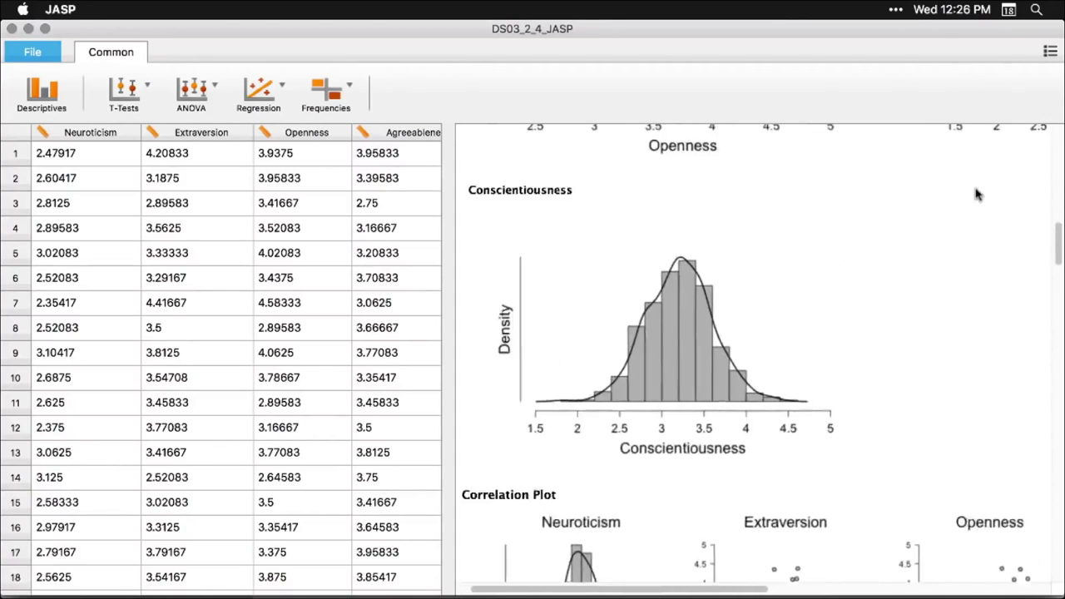
pyautogui.scroll(8, 978, 194)
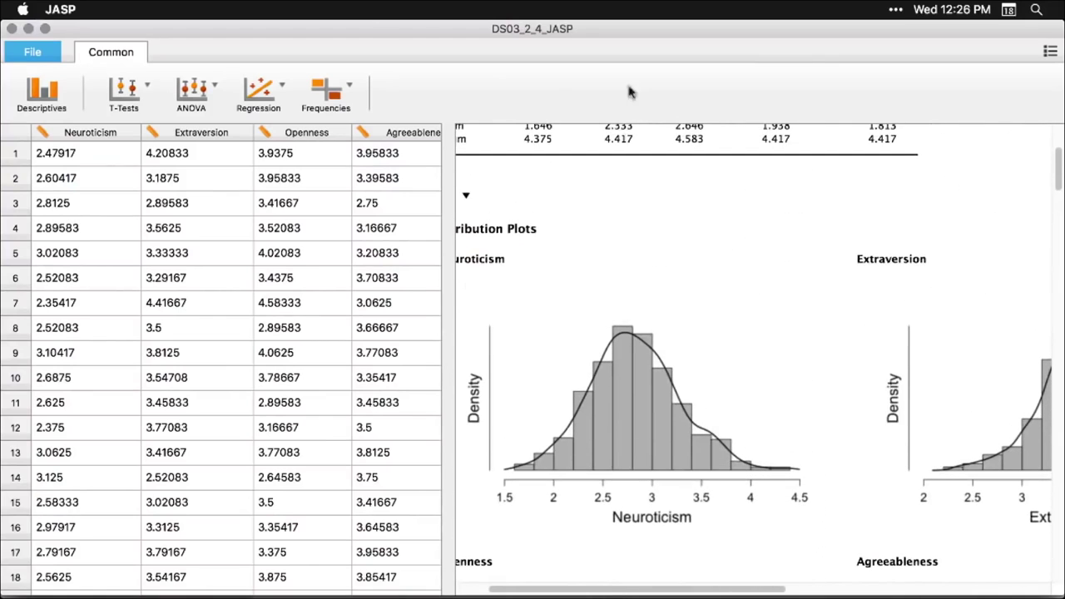
pyautogui.click(28, 58)
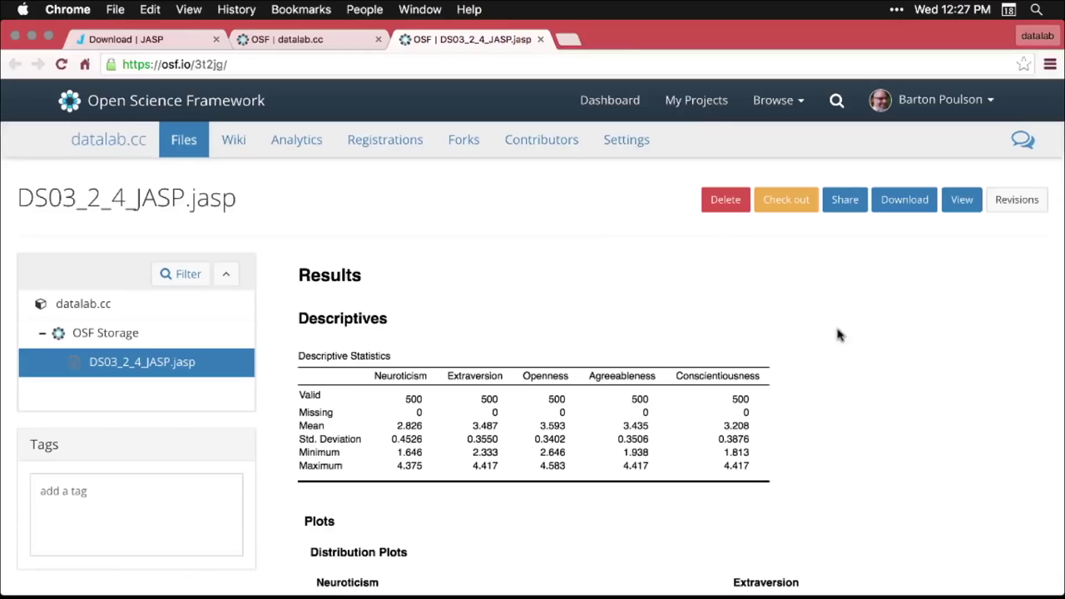
# - Browse the OSF-rendered DS03_2_4_JASP.jasp results: descriptives, distribution plots, and correlation matrix
pyautogui.click(413, 67)
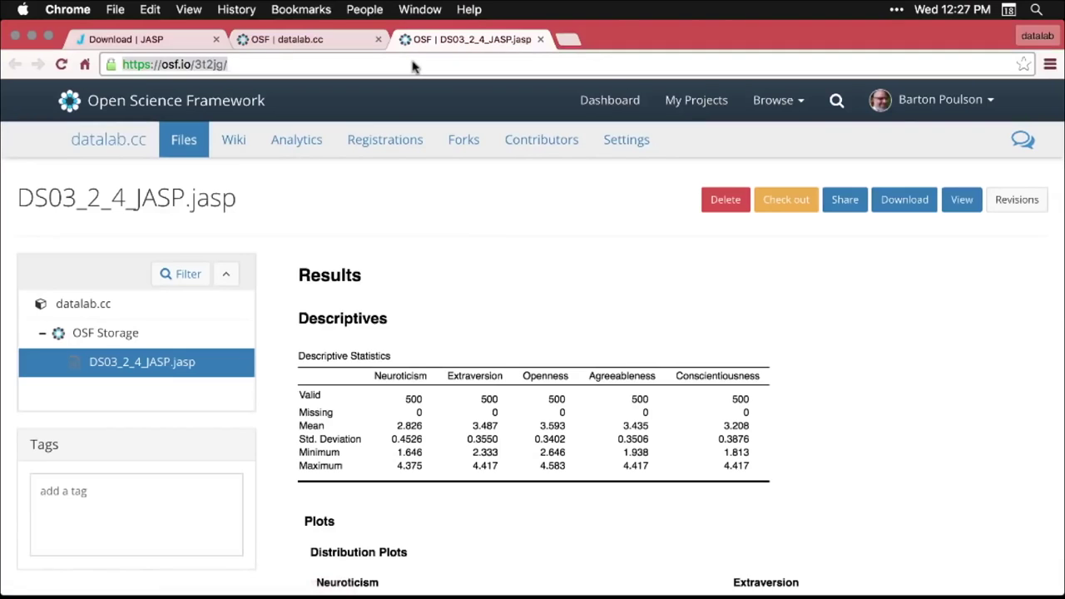
pyautogui.click(907, 353)
pyautogui.scroll(-1, 909, 356)
pyautogui.scroll(-2, 908, 355)
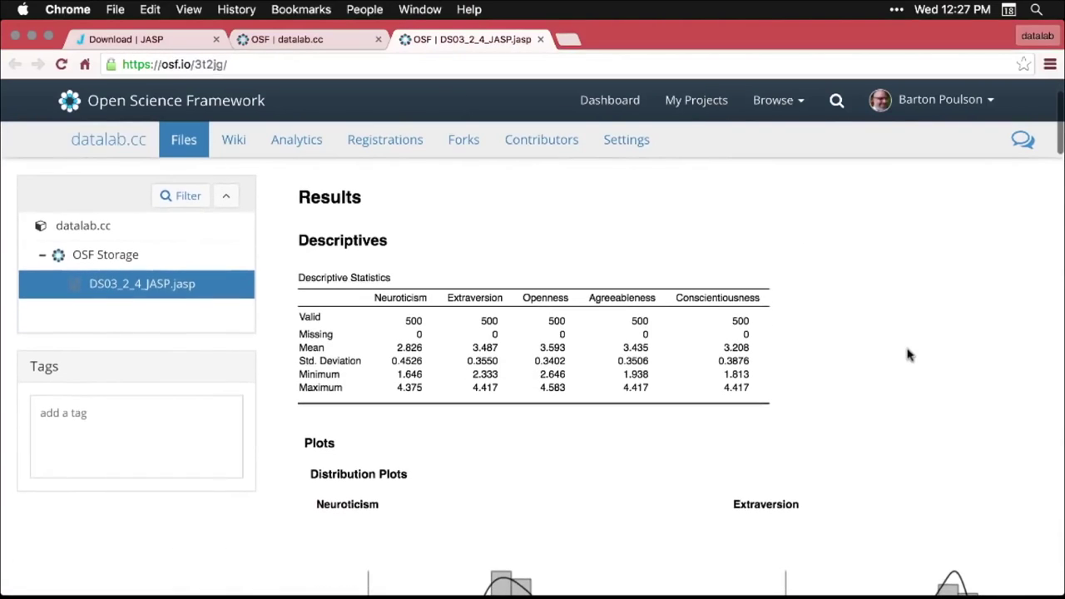
pyautogui.scroll(-10, 907, 355)
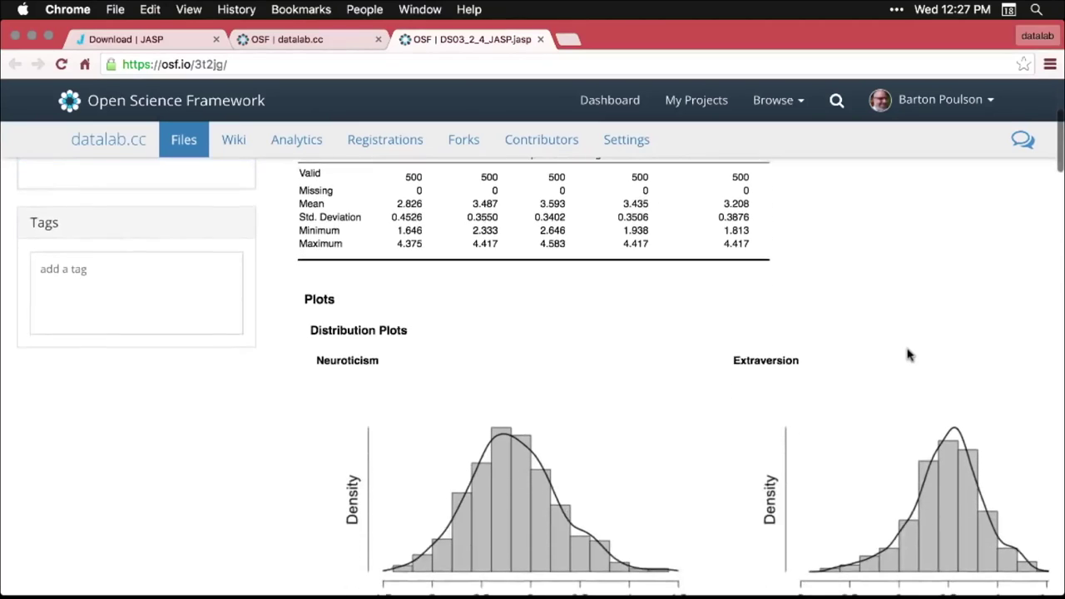
pyautogui.scroll(-10, 907, 354)
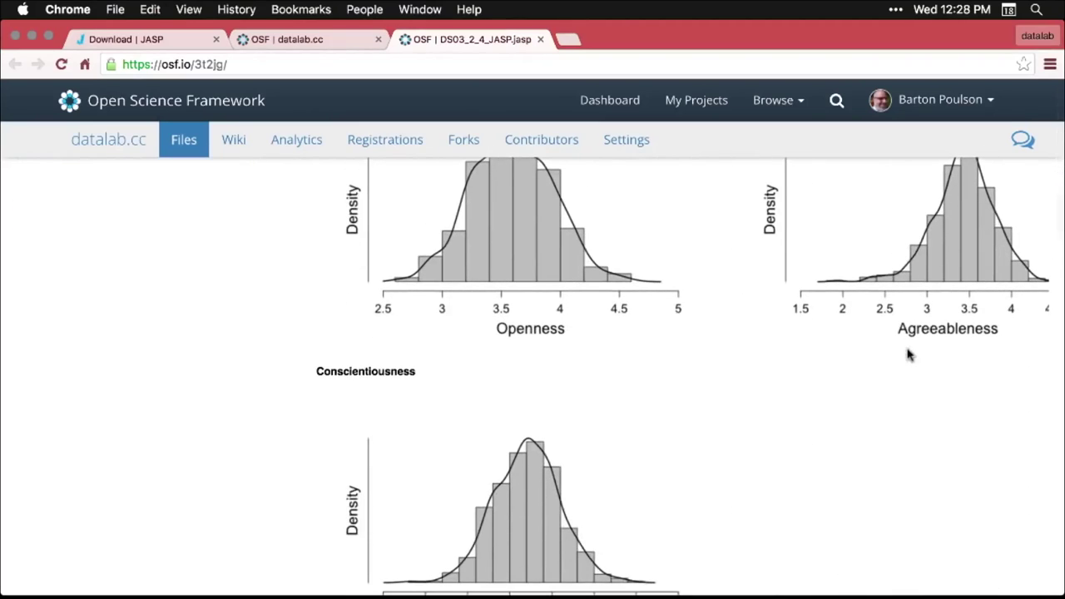
pyautogui.scroll(-17, 907, 354)
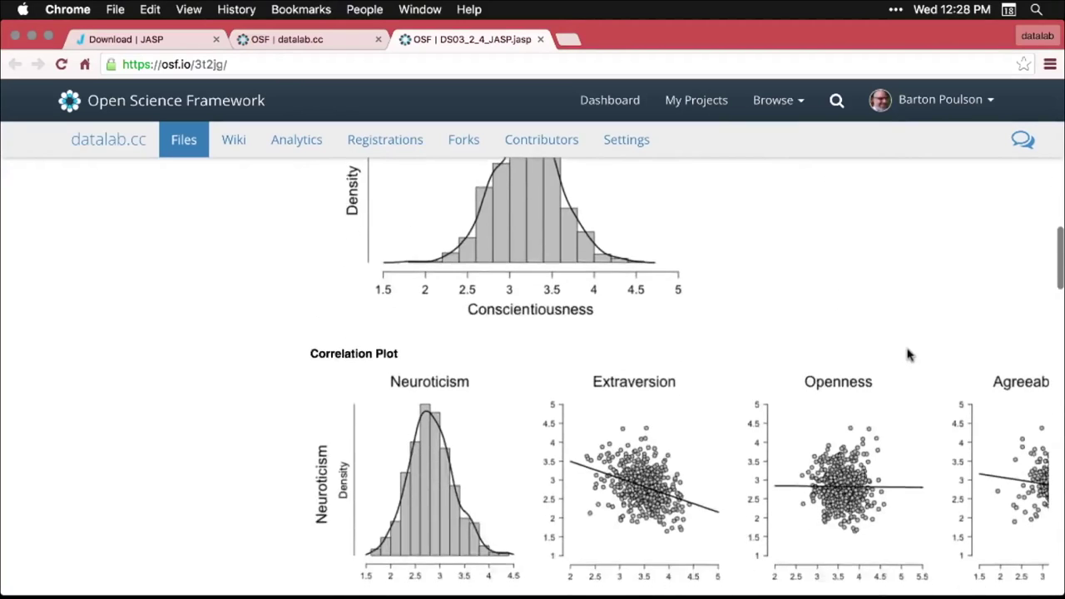
pyautogui.scroll(-9, 907, 355)
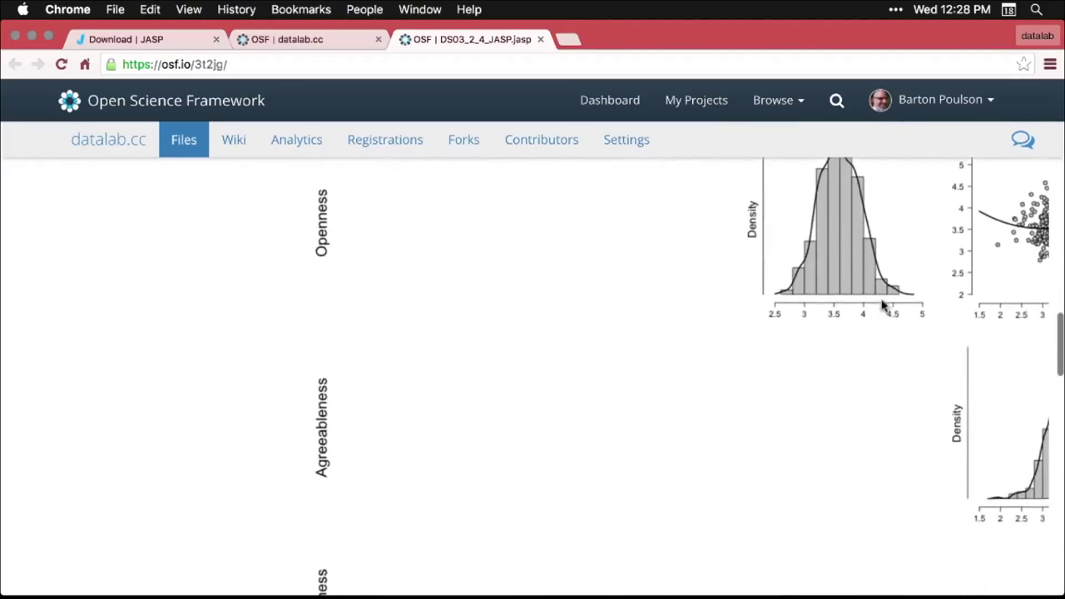
pyautogui.scroll(20, 884, 298)
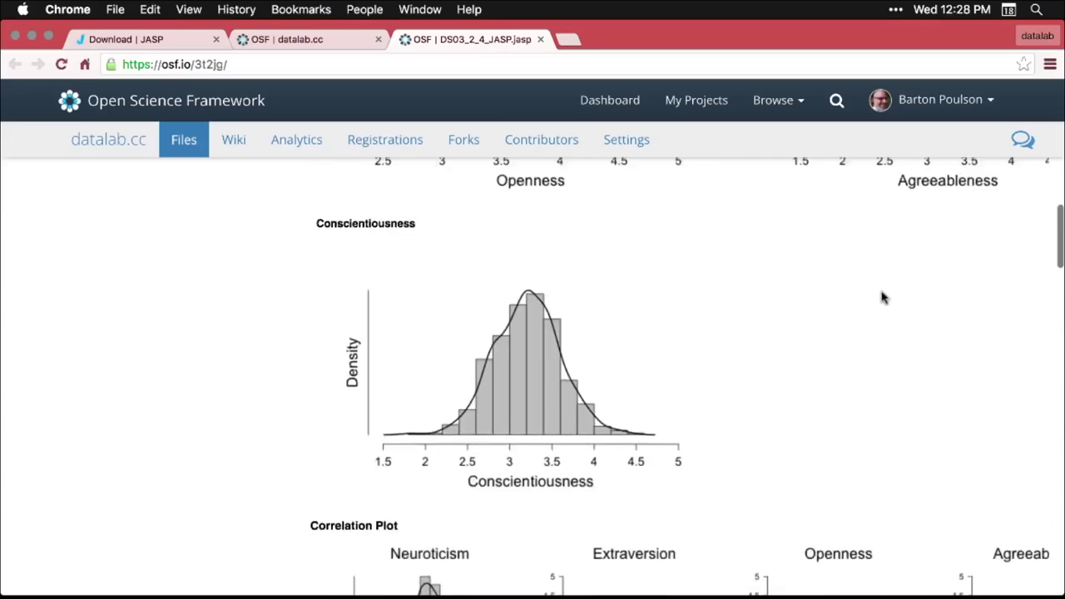
pyautogui.scroll(10, 884, 298)
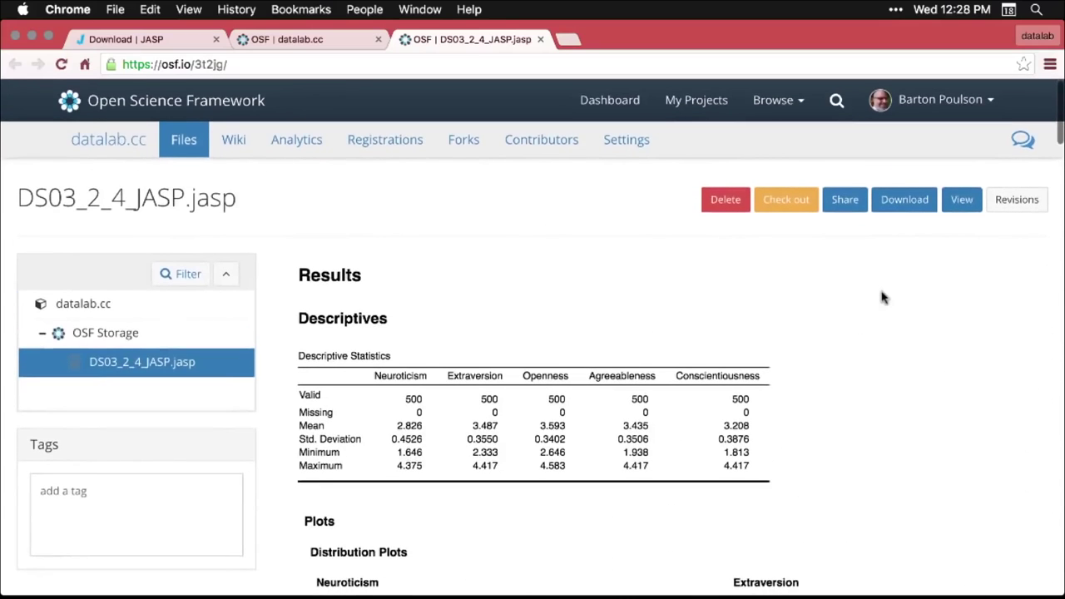